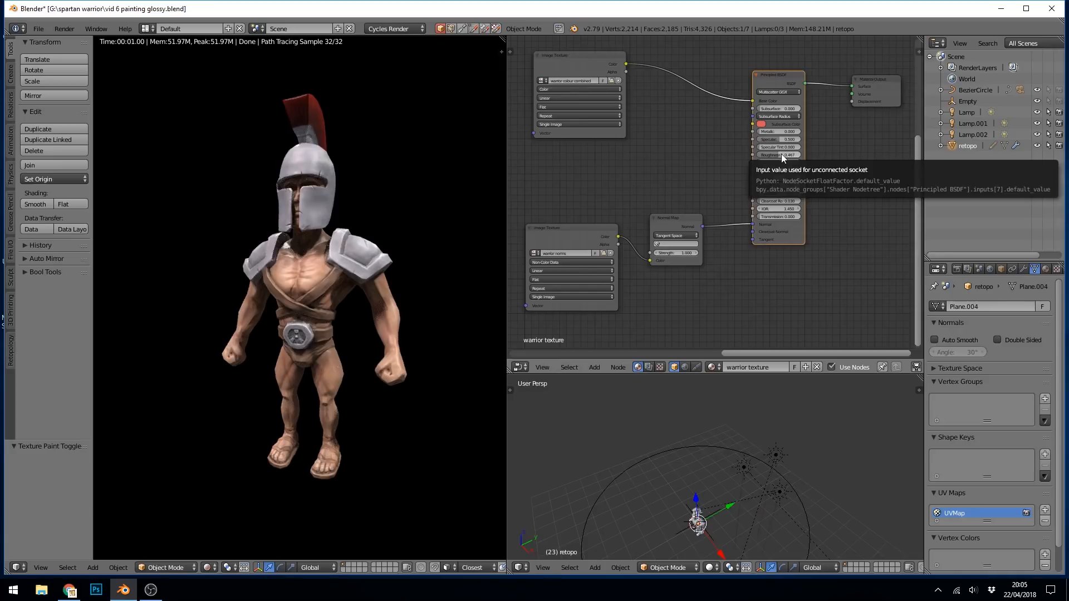
Test a roughness of 0.333 on the Principled BSDF and raise it well above that, and try metallic at 1.000 before undoing the metallic change
drag(777, 154, 746, 154)
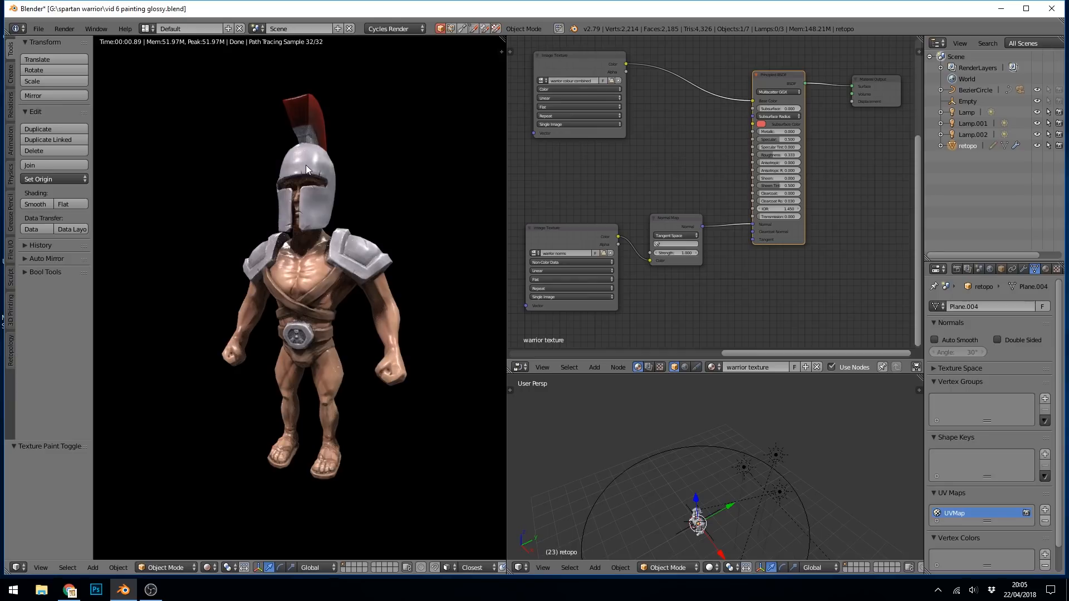
drag(777, 155, 842, 155)
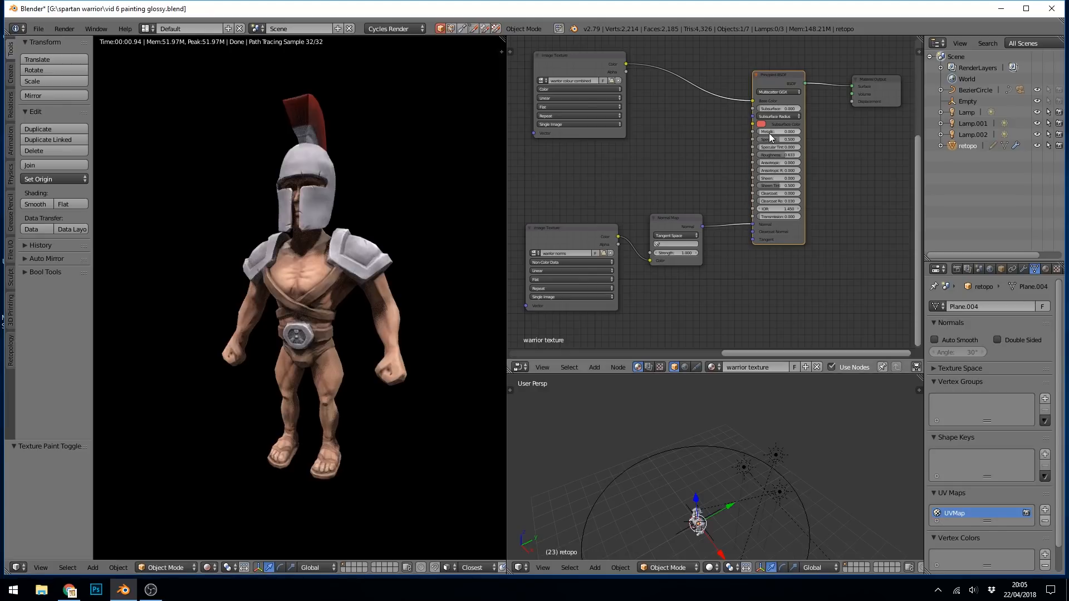
drag(769, 132, 799, 132)
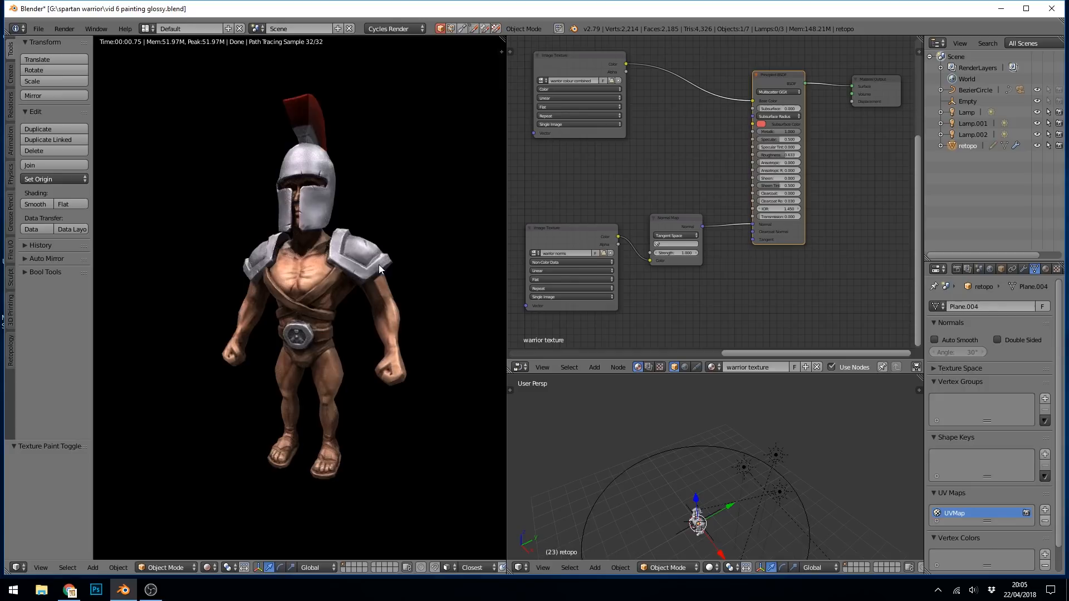
key(ctrl+z)
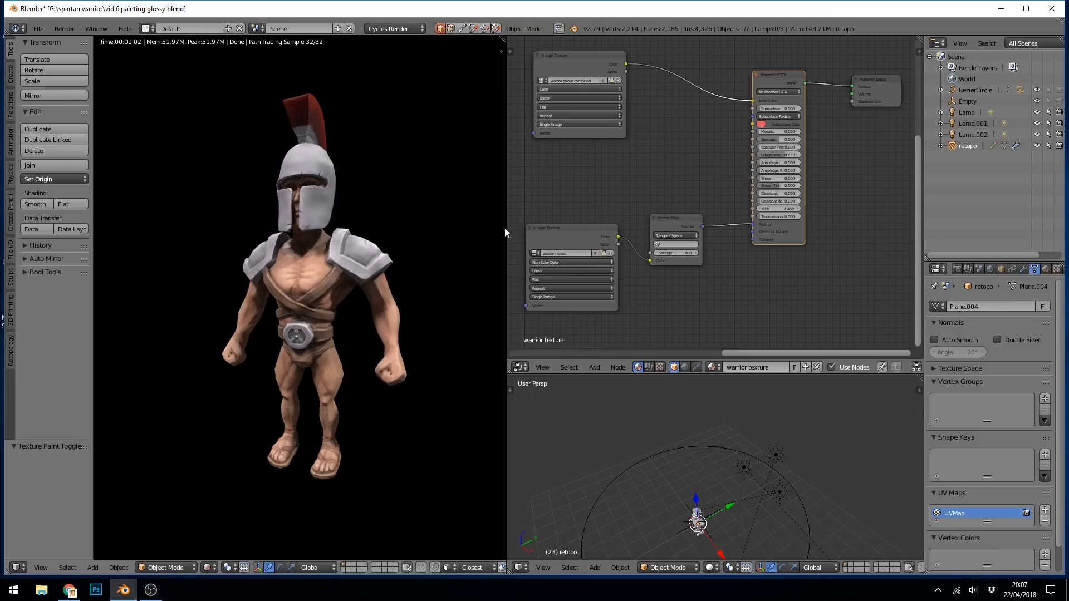
Change the smaller 3D view below the node editor into a UV/Image Editor showing the whole texture
click(521, 568)
click(539, 481)
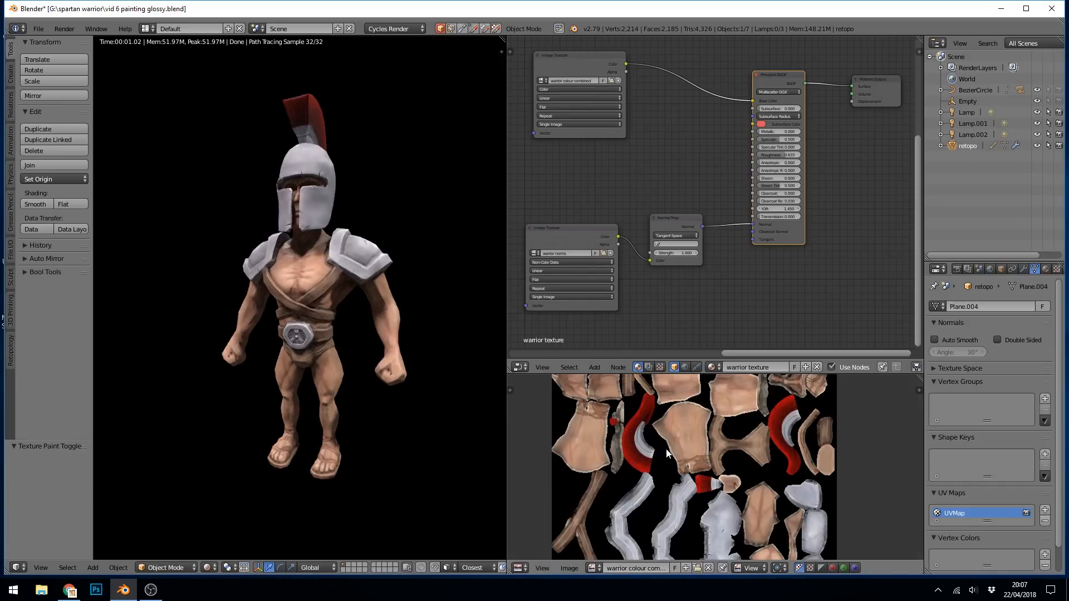
scroll(655, 446, down, 2)
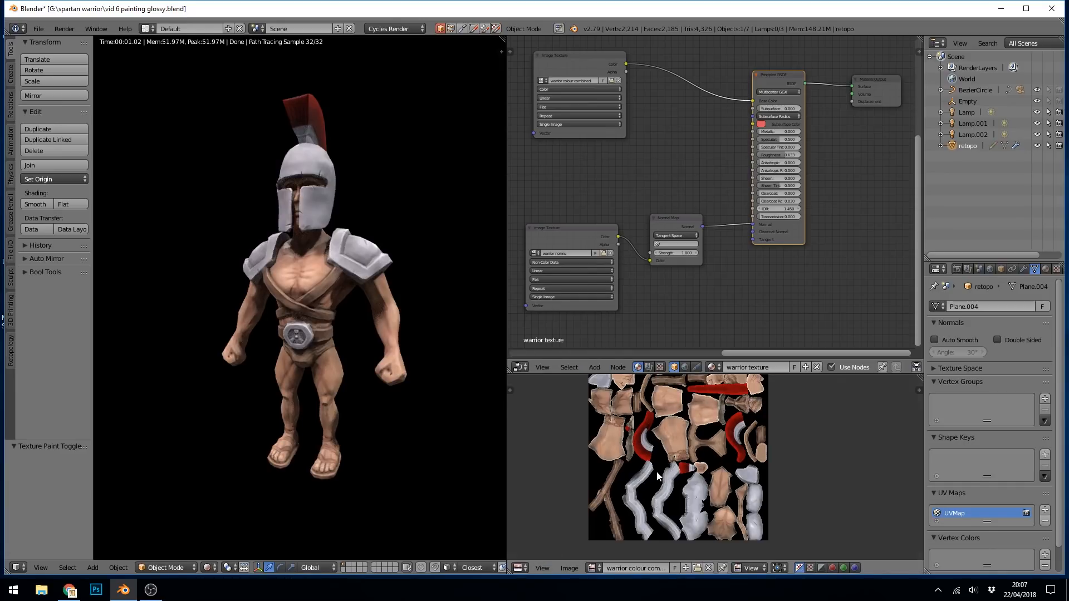
Create a new blank black 1024 × 1024 px image named "warrior matelic" without alpha
click(686, 567)
click(712, 469)
text(warrior matelic)
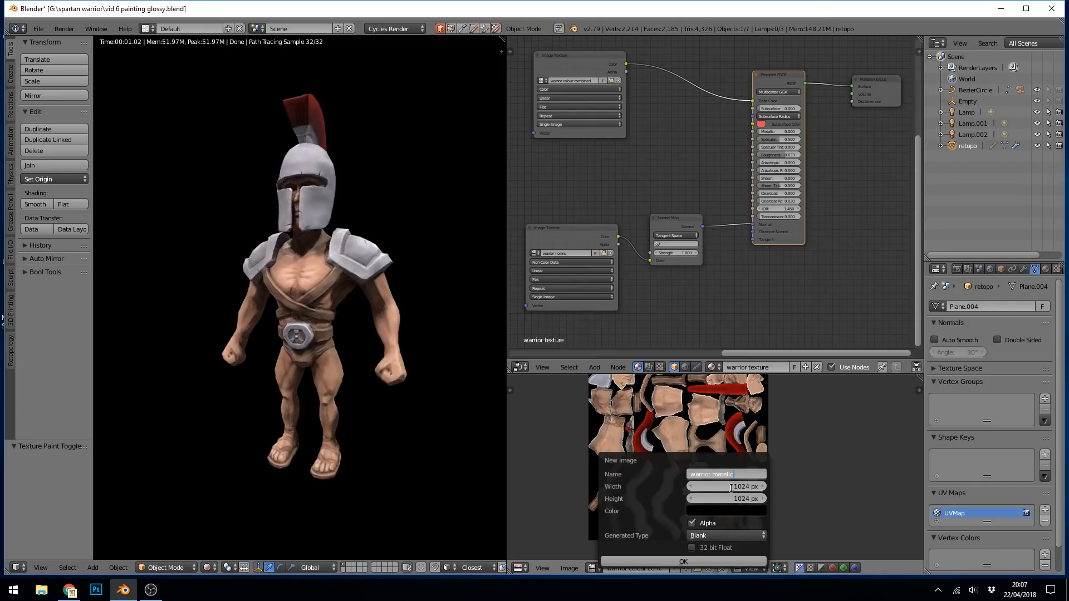
click(693, 523)
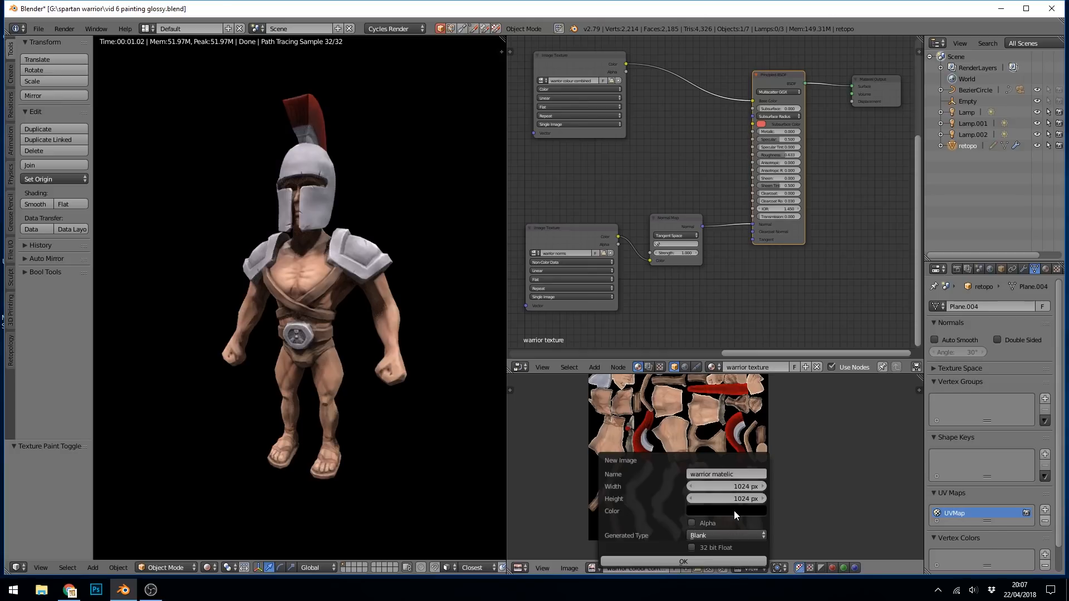
click(669, 560)
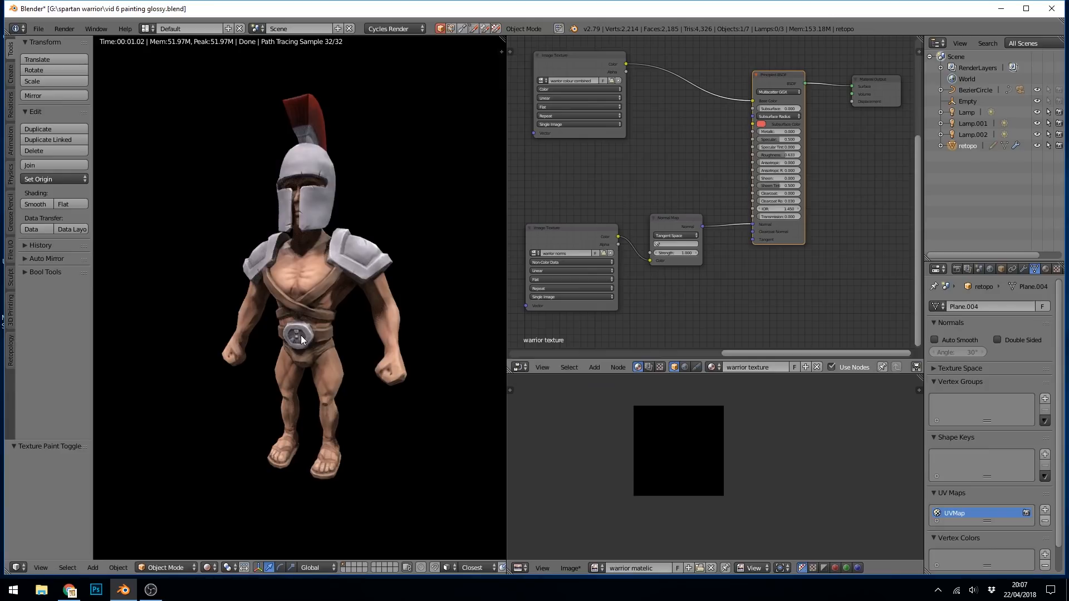
Switch the warrior model from Object Mode to Texture Paint mode
click(188, 566)
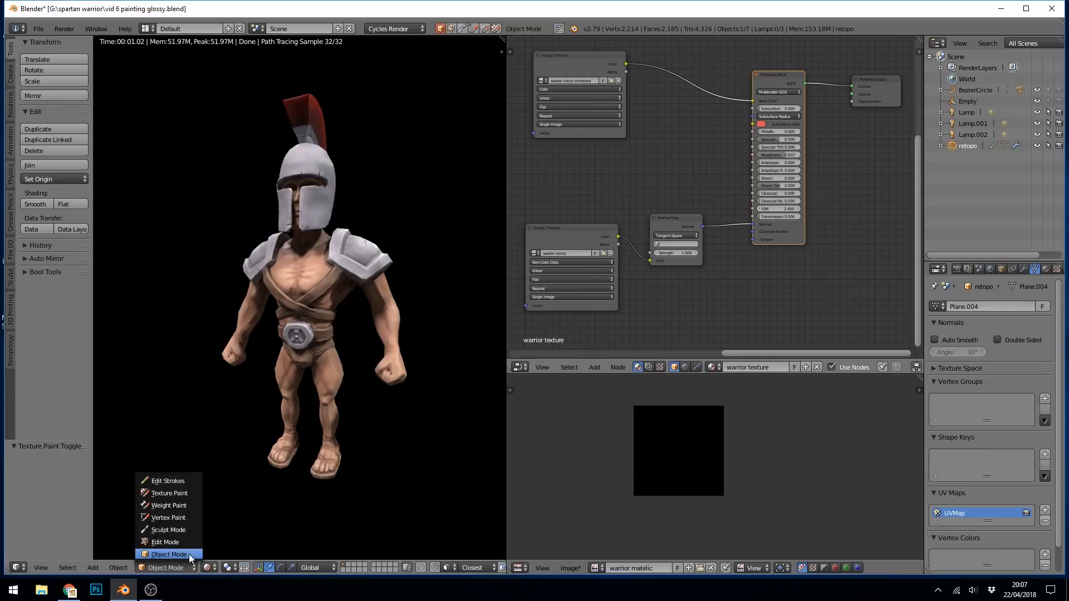
click(175, 495)
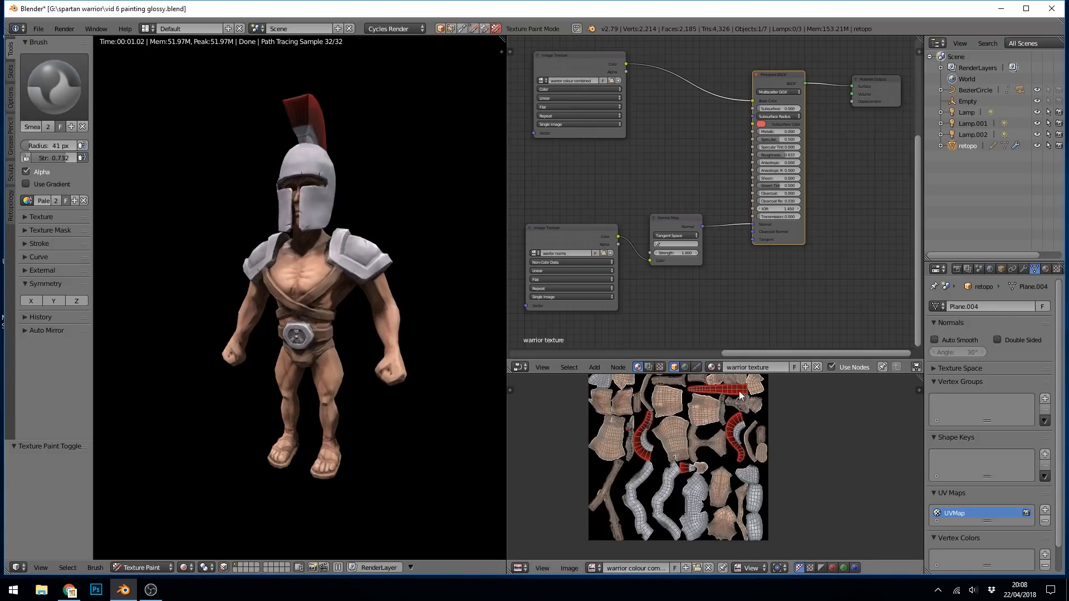
Duplicate the colour Image Texture node, assign the warrior matelic image to the copy, and move the original node clear beneath it
click(582, 55)
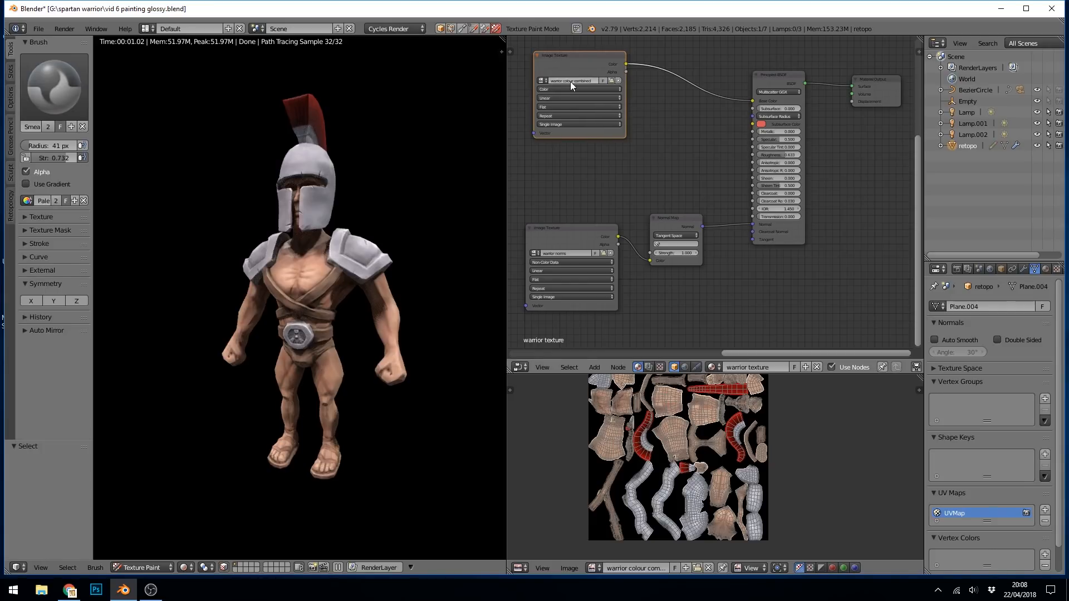
shift+scroll(660, 128, up, 5)
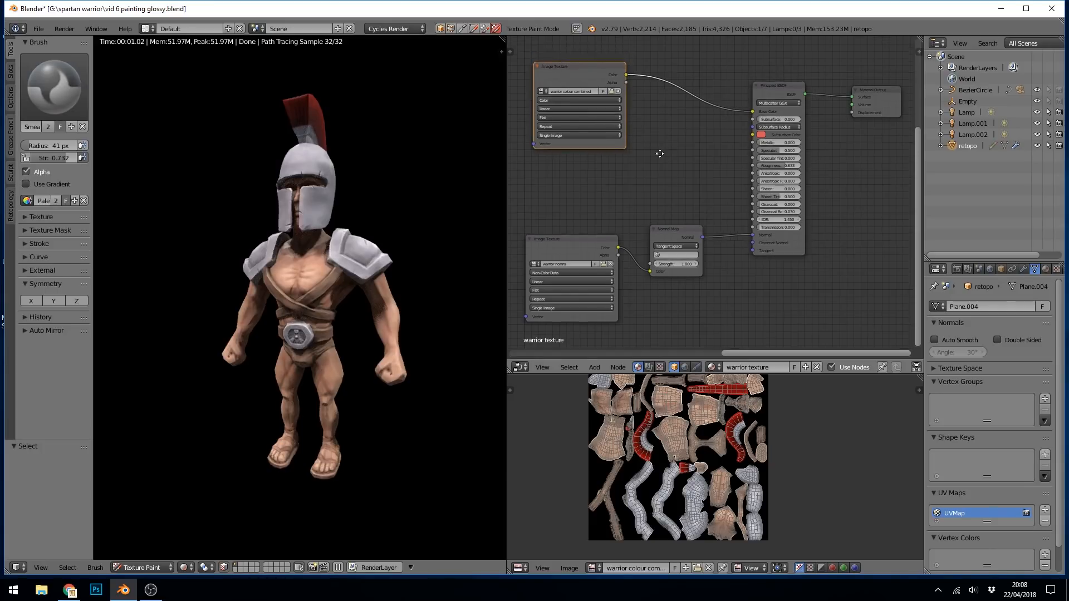
key(shift+d)
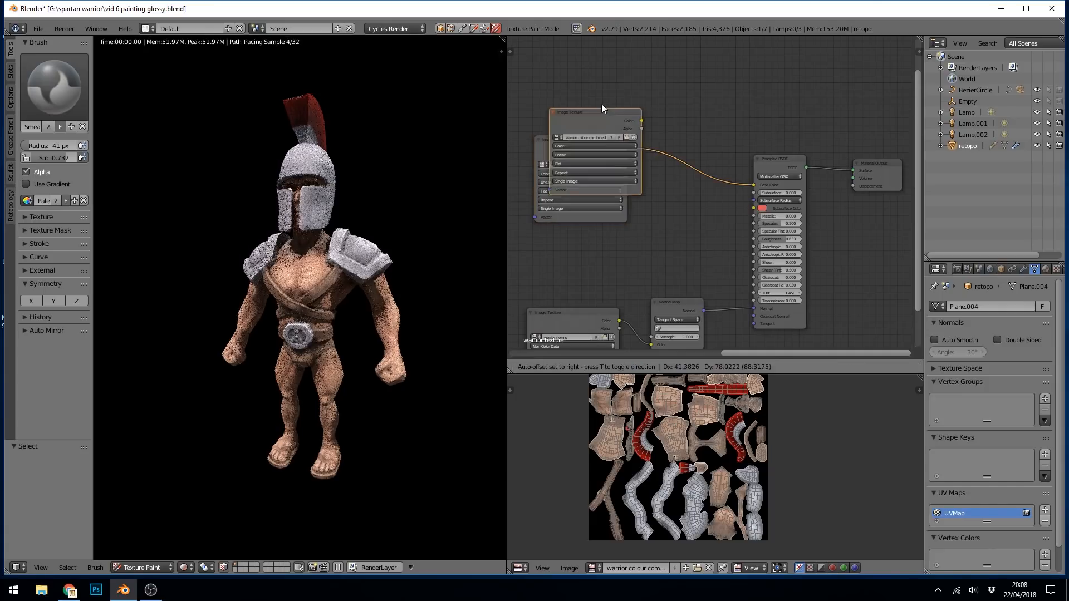
click(616, 64)
click(589, 77)
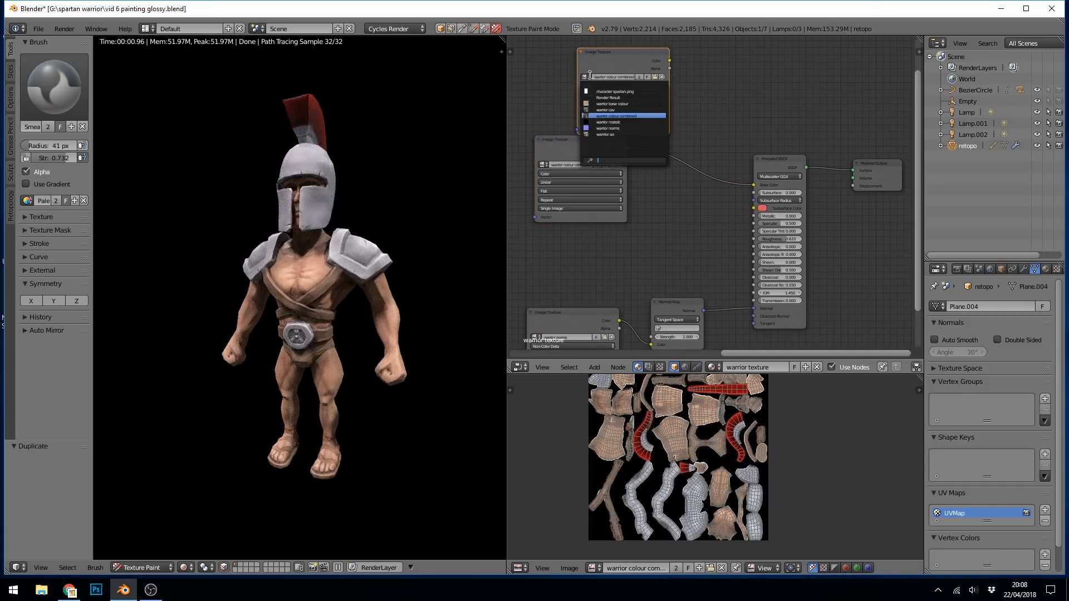
click(661, 122)
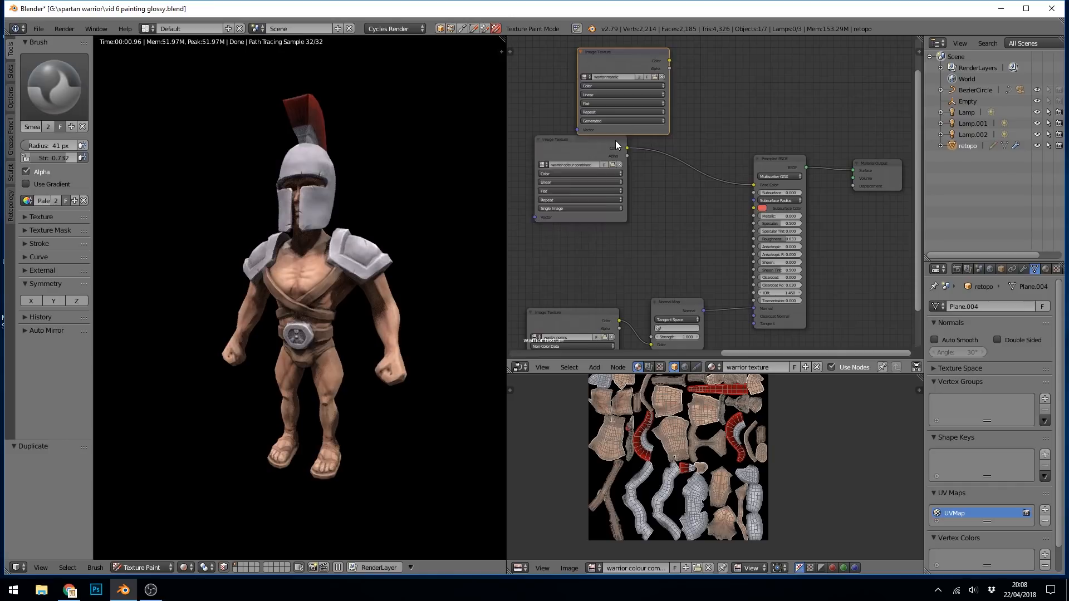
drag(616, 141, 614, 184)
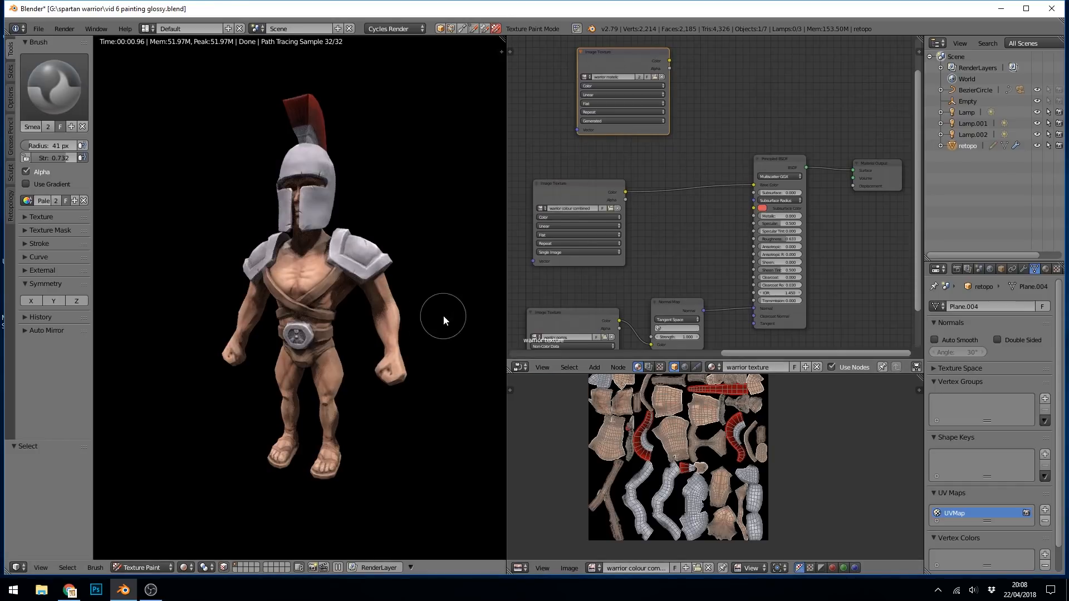
Toggle Edit Mode on and off, and make the warrior matelic texture node active with its image shown under the UV layout
key(Tab)
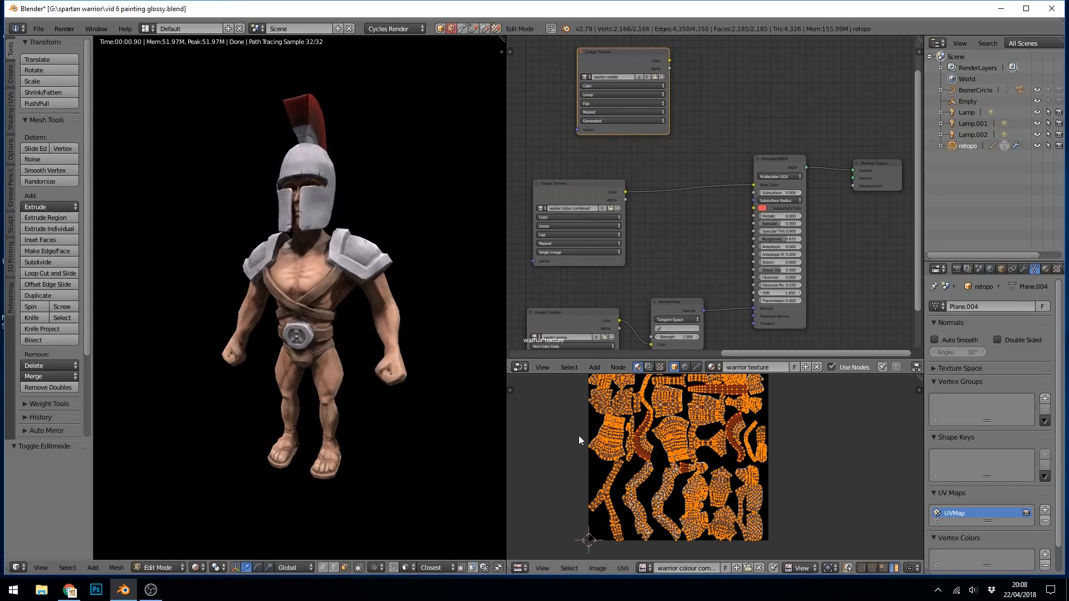
key(Tab)
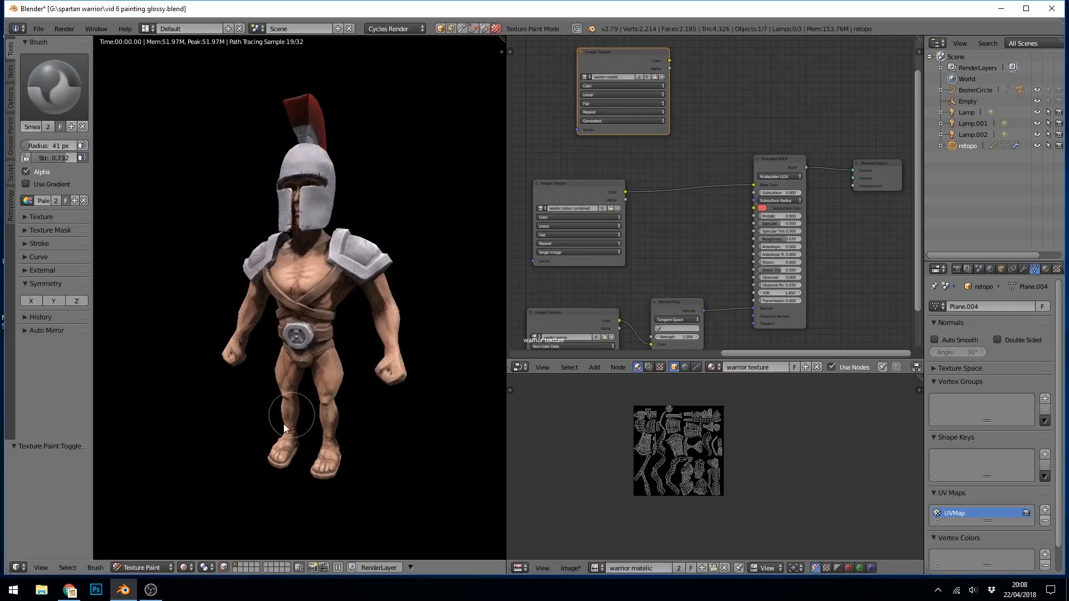
scroll(701, 483, up, 3)
scroll(701, 482, down, 2)
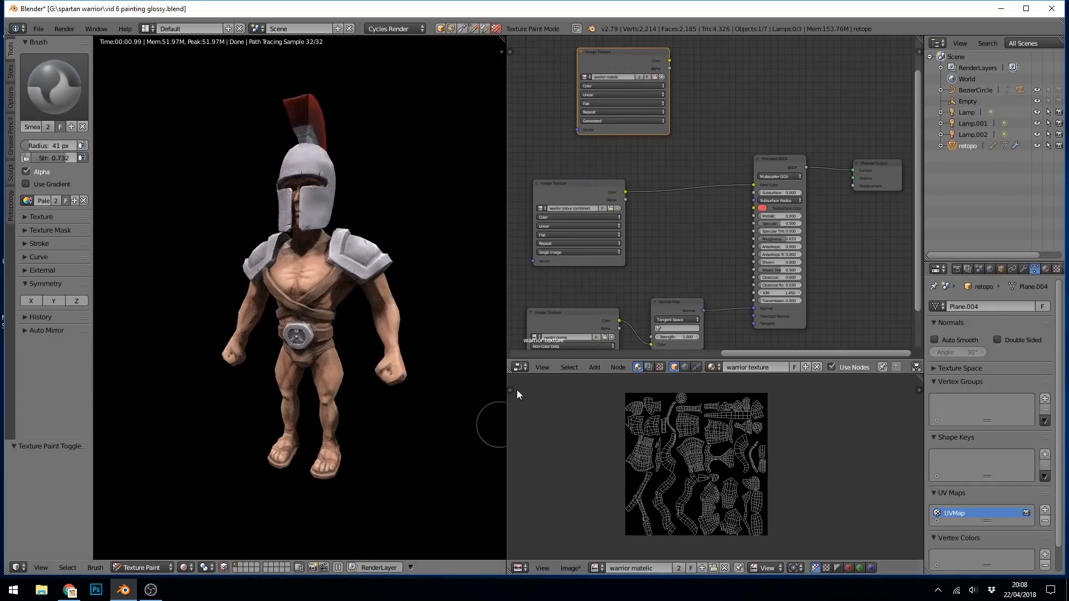
click(621, 55)
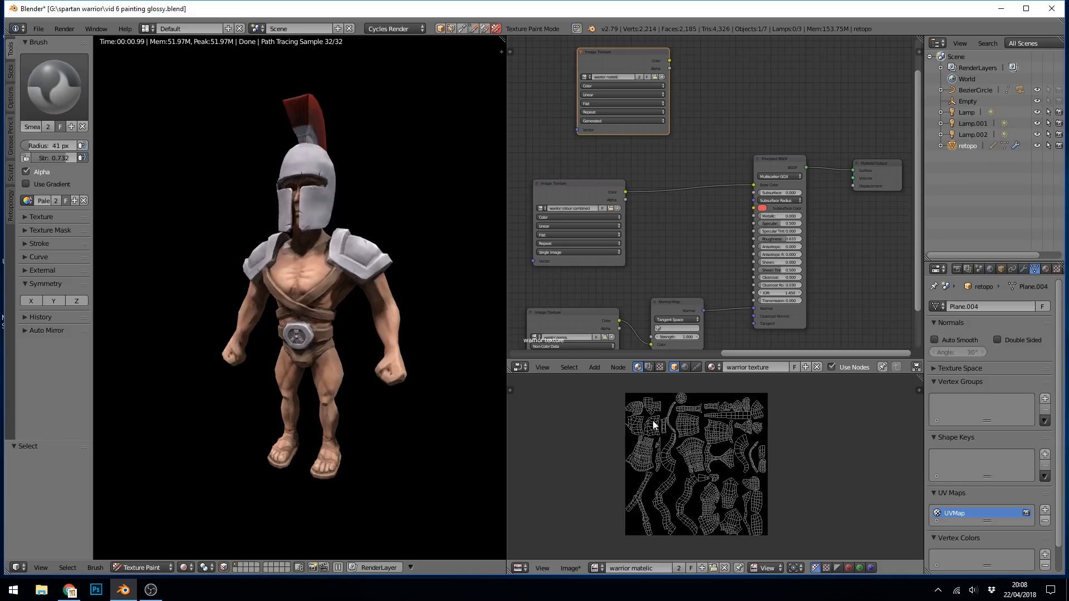
Connect the warrior matelic texture's colour to the Principled BSDF base colour and display the painting viewport in Material shading
drag(669, 60, 755, 186)
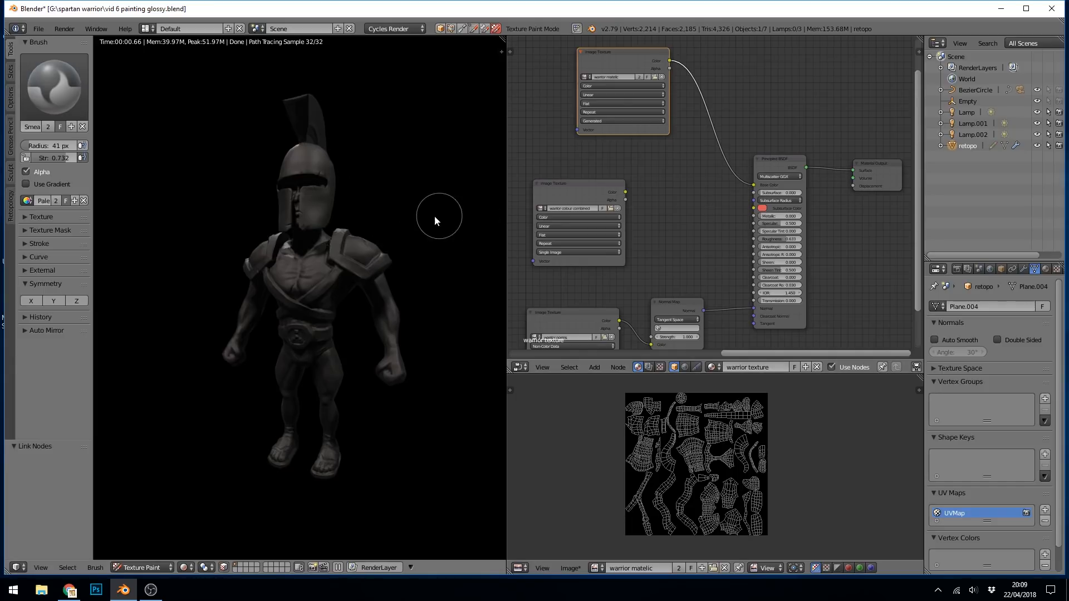
click(187, 568)
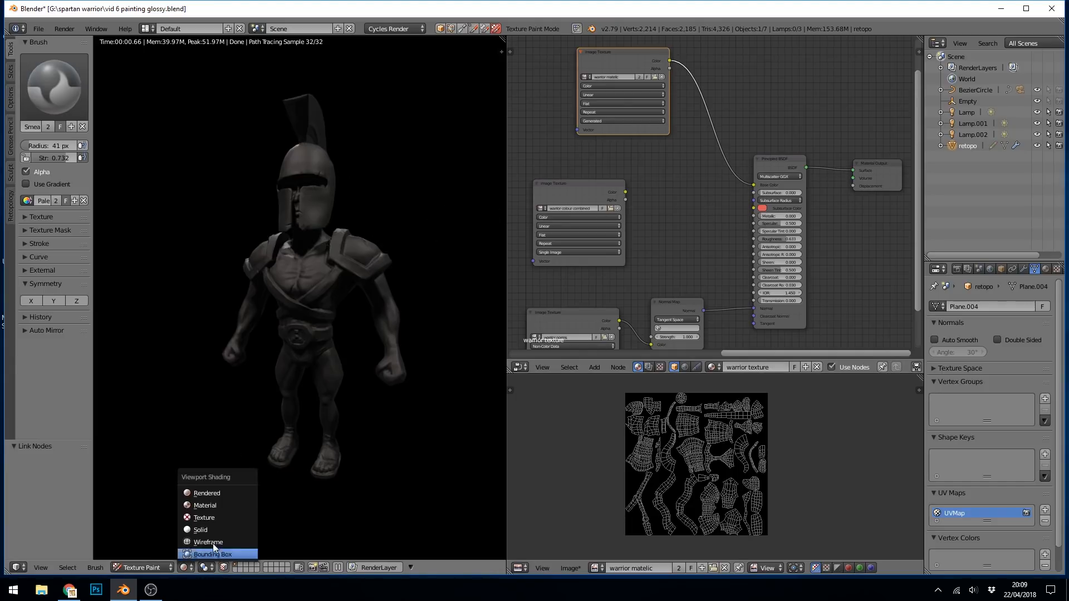
click(219, 505)
scroll(374, 348, up, 5)
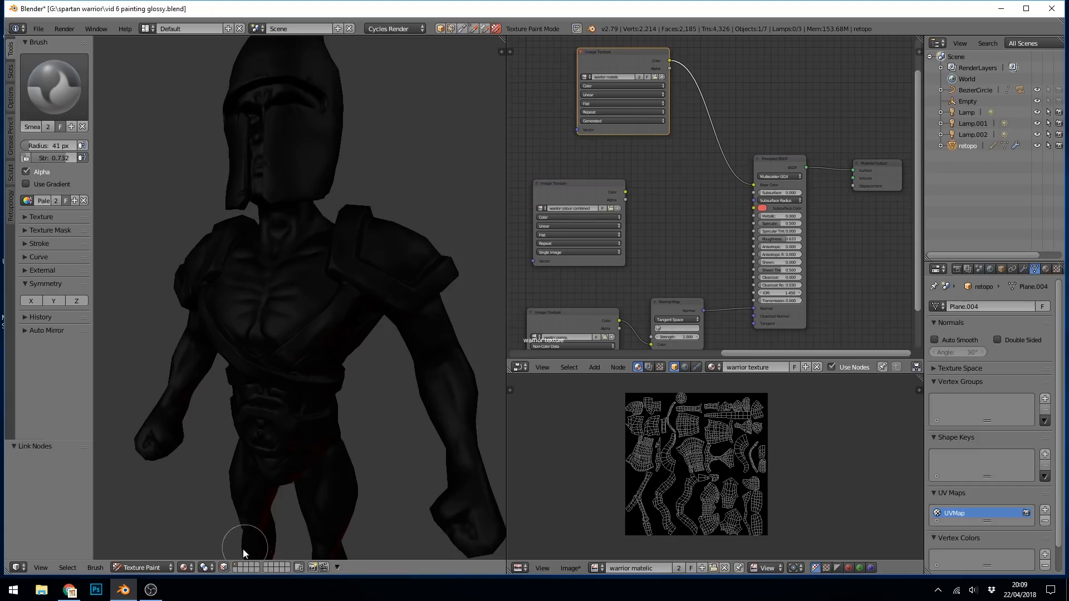
Clear the face mask selection and select the linked faces of the helmet, both shoulder plates and the belt buckle
key(a)
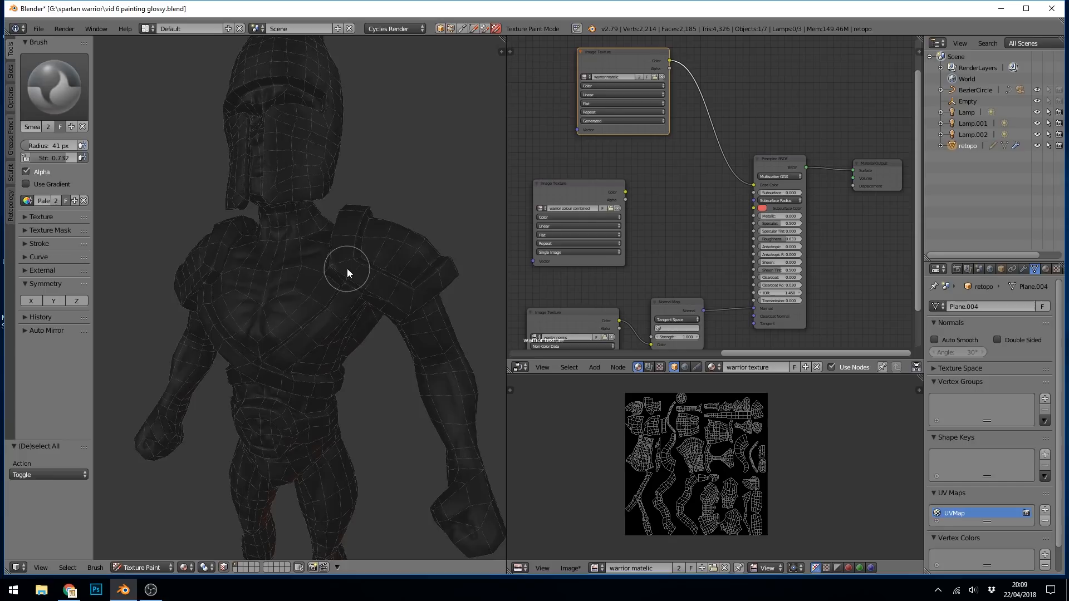
key(l)
key(l)
middle_drag(205, 275, 323, 266)
key(l)
key(l)
mouse_move(296, 212)
middle_down()
mouse_move(249, 157)
mouse_move(346, 318)
mouse_move(308, 370)
mouse_move(399, 278)
mouse_move(413, 333)
mouse_move(486, 281)
mouse_move(246, 211)
middle_up()
key(l)
Choose the Fill brush for texture painting and set its colour to white
click(45, 98)
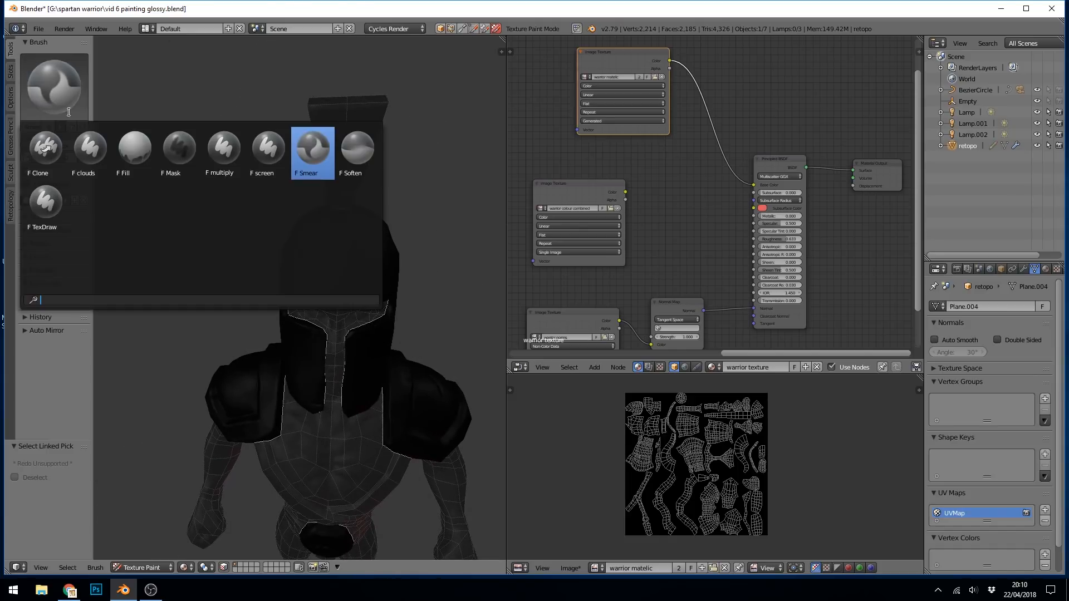
click(134, 142)
drag(77, 149, 76, 136)
click(28, 210)
click(43, 165)
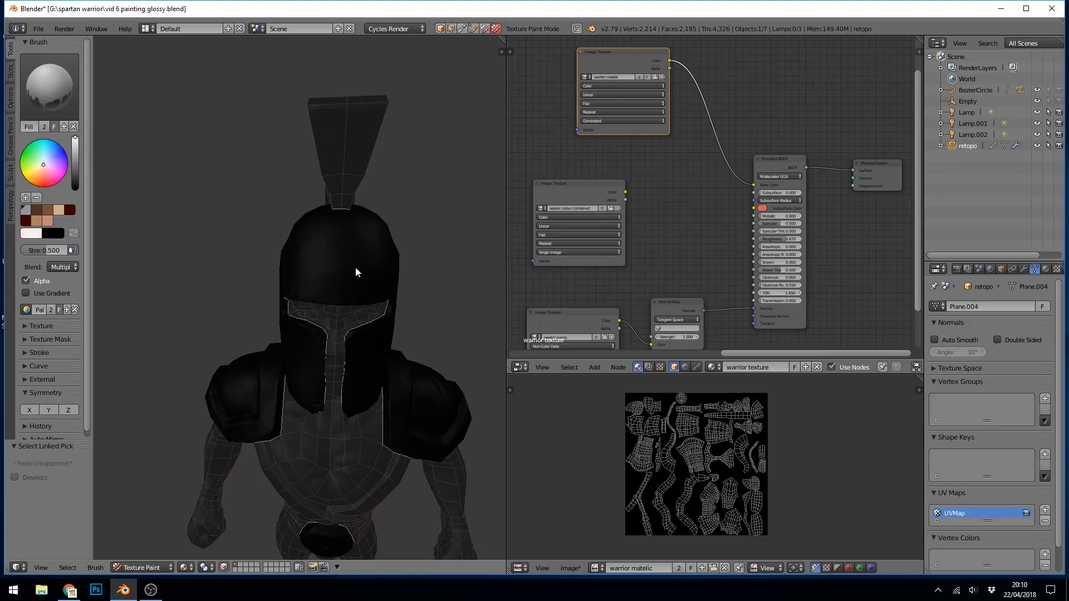
Set the Fill brush's blend mode to Mix and leave its gradient option off
click(56, 265)
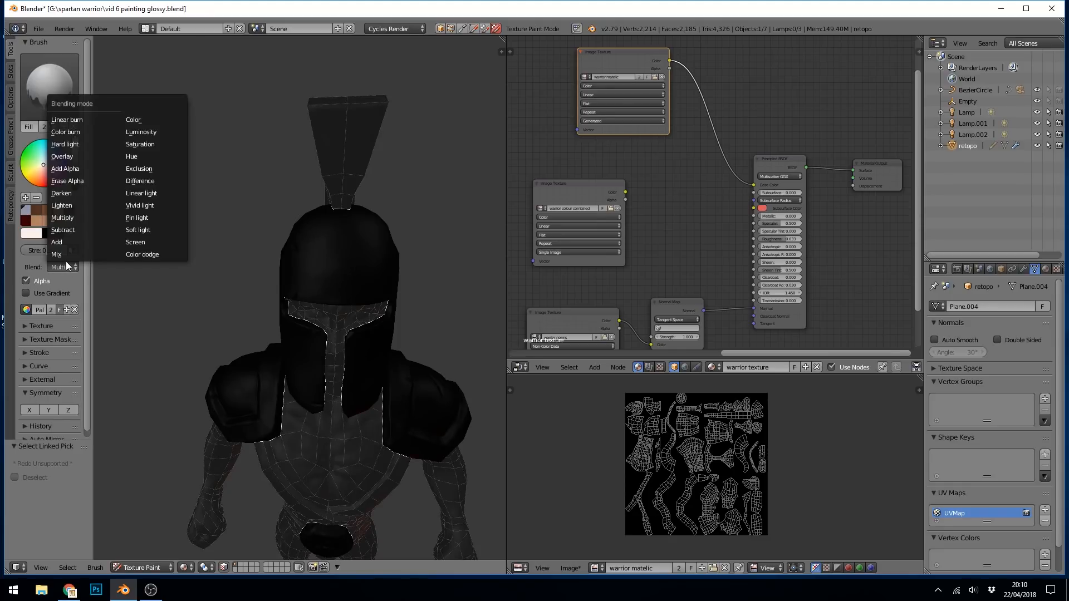
click(68, 244)
click(78, 291)
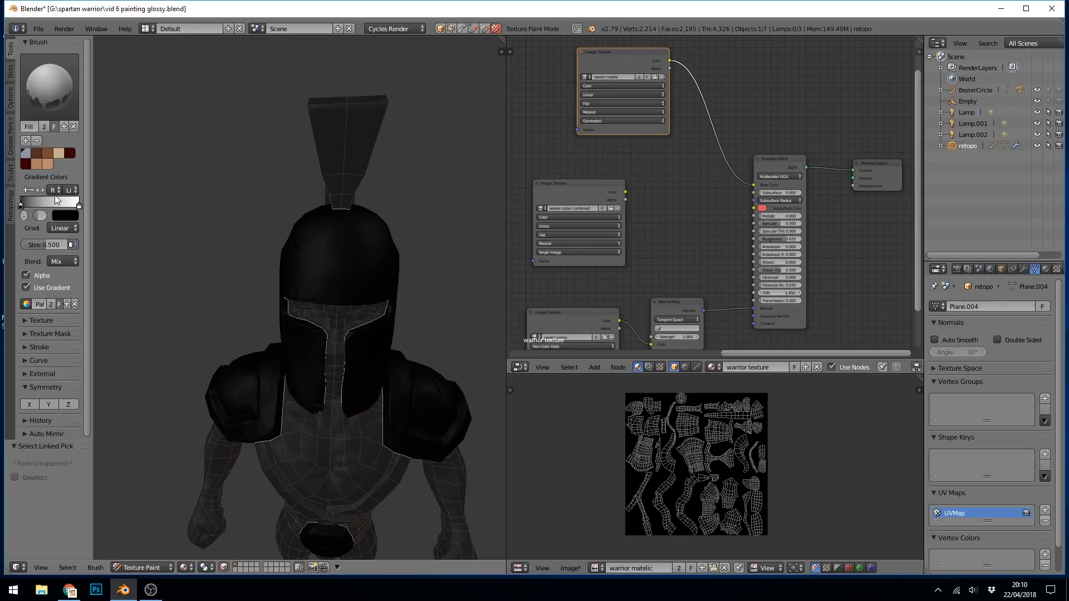
click(27, 288)
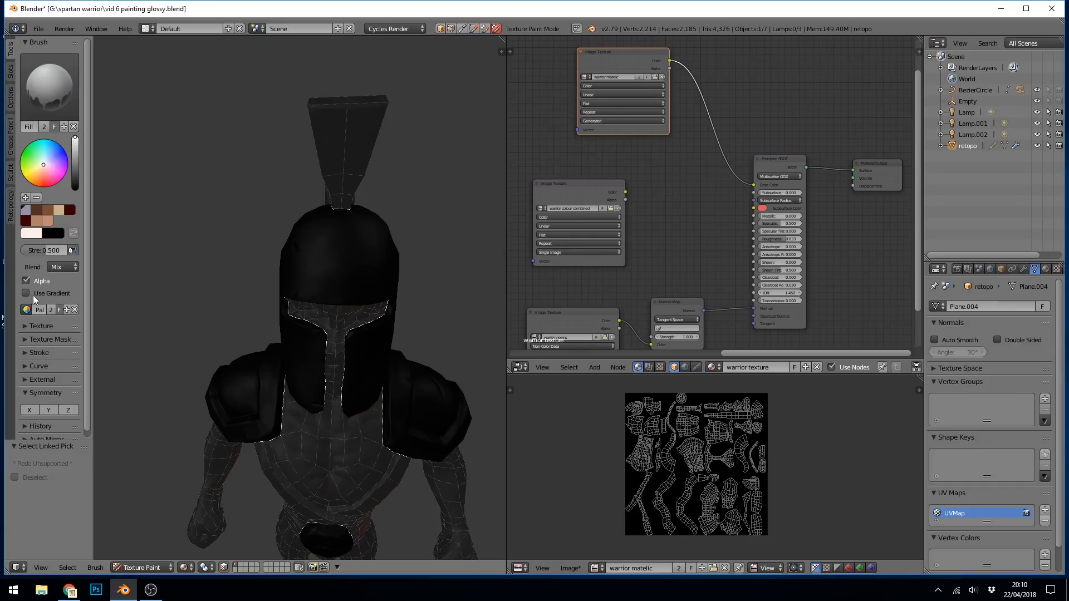
Set the Fill brush strength to 1.000 and fill the selected armour faces with white
drag(44, 250, 84, 250)
click(363, 262)
mouse_move(381, 285)
middle_down()
mouse_move(249, 255)
mouse_move(309, 207)
mouse_move(295, 233)
mouse_move(343, 222)
mouse_move(415, 249)
mouse_move(407, 268)
mouse_move(379, 269)
mouse_move(376, 249)
mouse_move(391, 249)
mouse_move(179, 138)
middle_up()
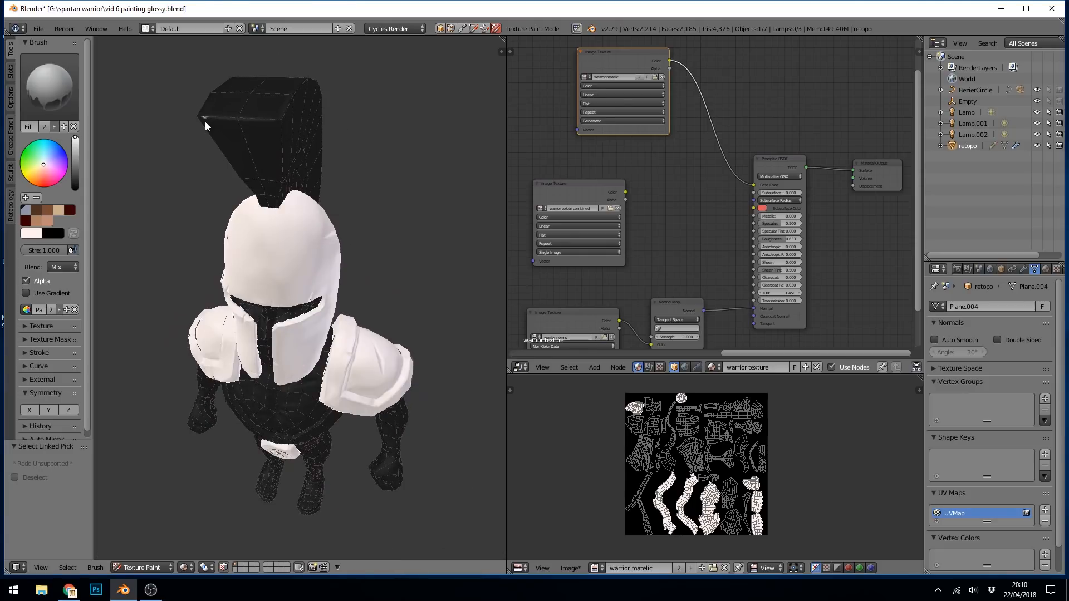
Reconnect the warrior colour combined texture to the Principled BSDF base colour and move both texture nodes away from the shader
middle_drag(202, 124, 269, 212)
scroll(316, 206, up, 5)
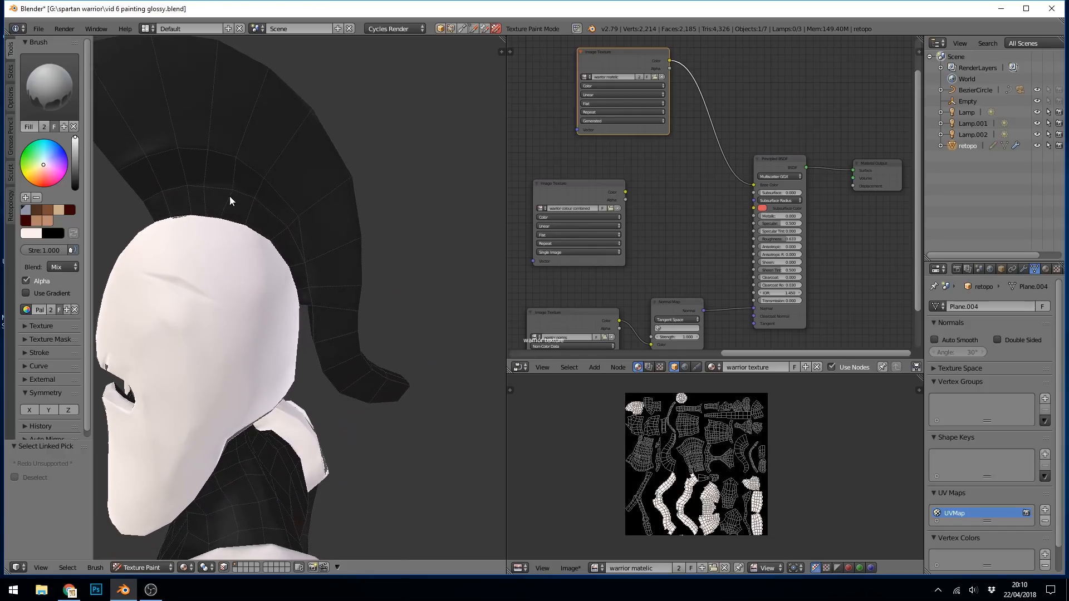
drag(626, 192, 753, 185)
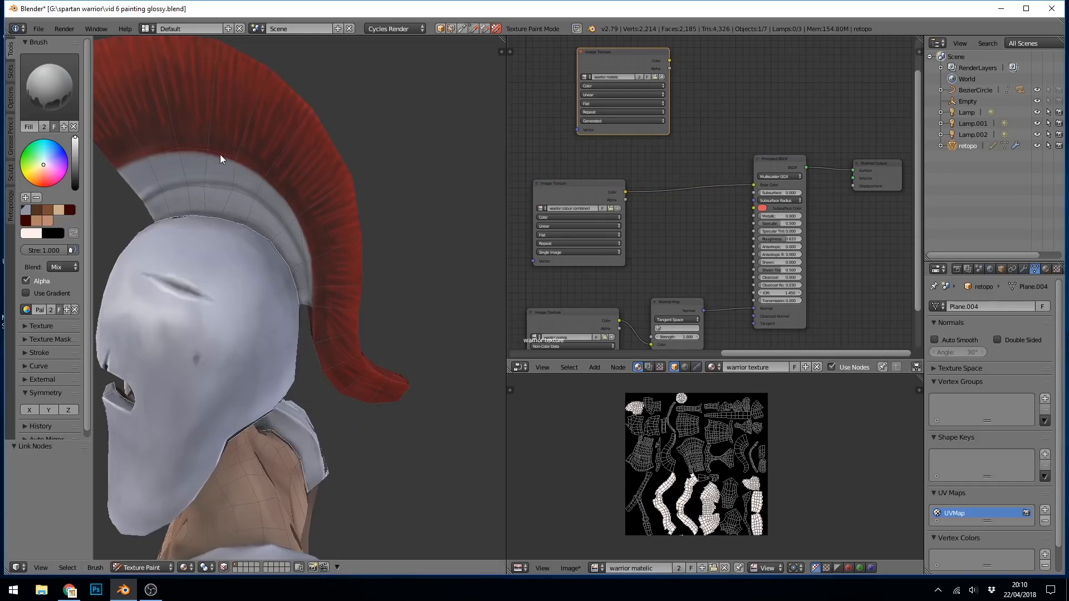
drag(595, 189, 569, 218)
drag(630, 66, 579, 101)
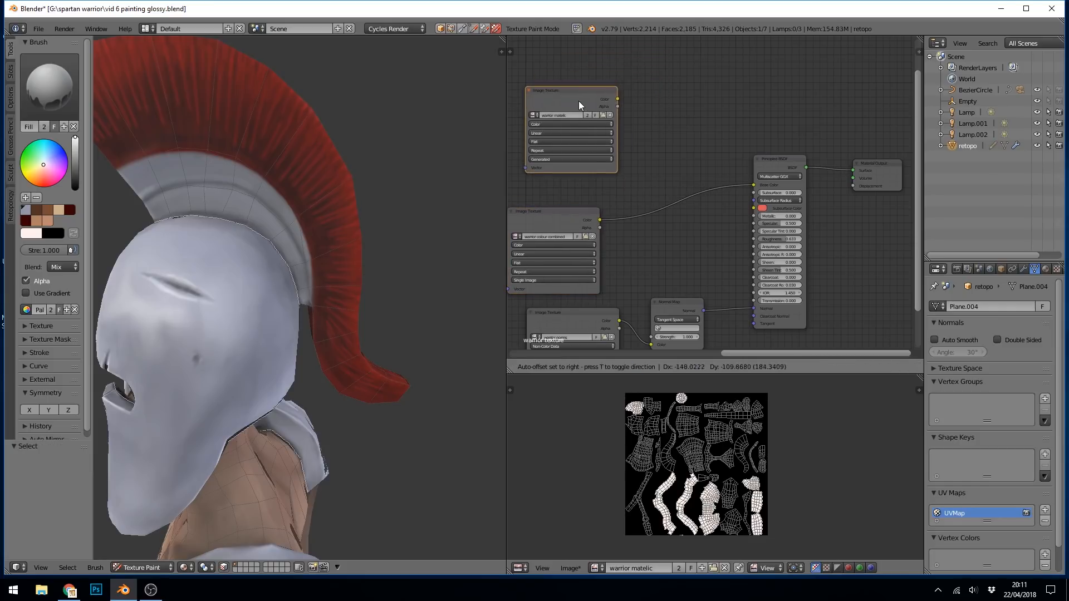
Insert a MixRGB node between the colour combined texture and Base Color, link the warrior matelic texture to Color2, and make it the active texture
key(shift+a)
mouse_move(612, 189)
mouse_move(603, 212)
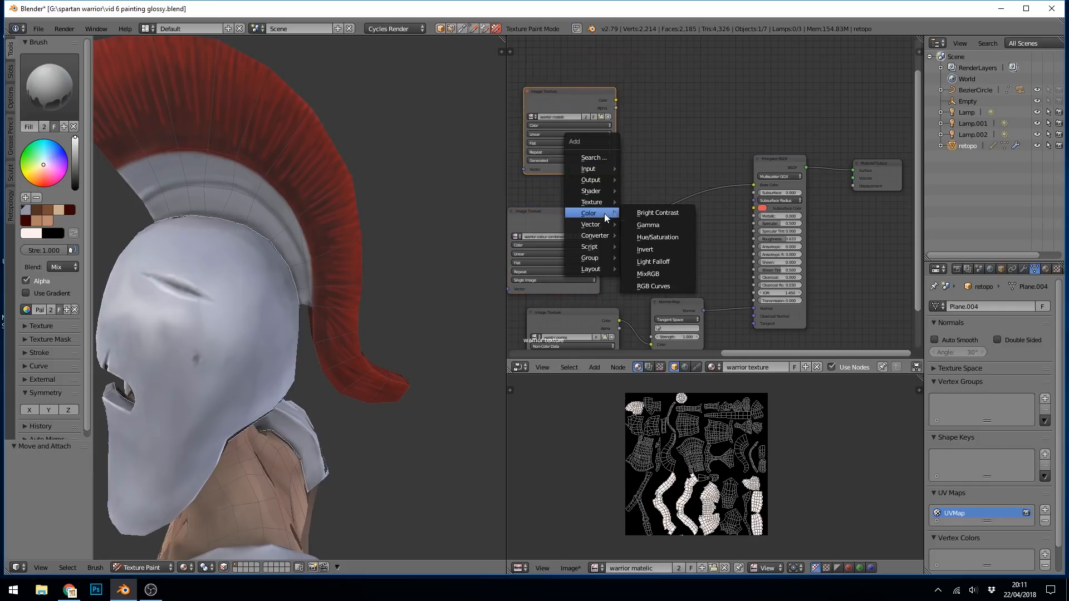
click(661, 162)
drag(616, 101, 661, 212)
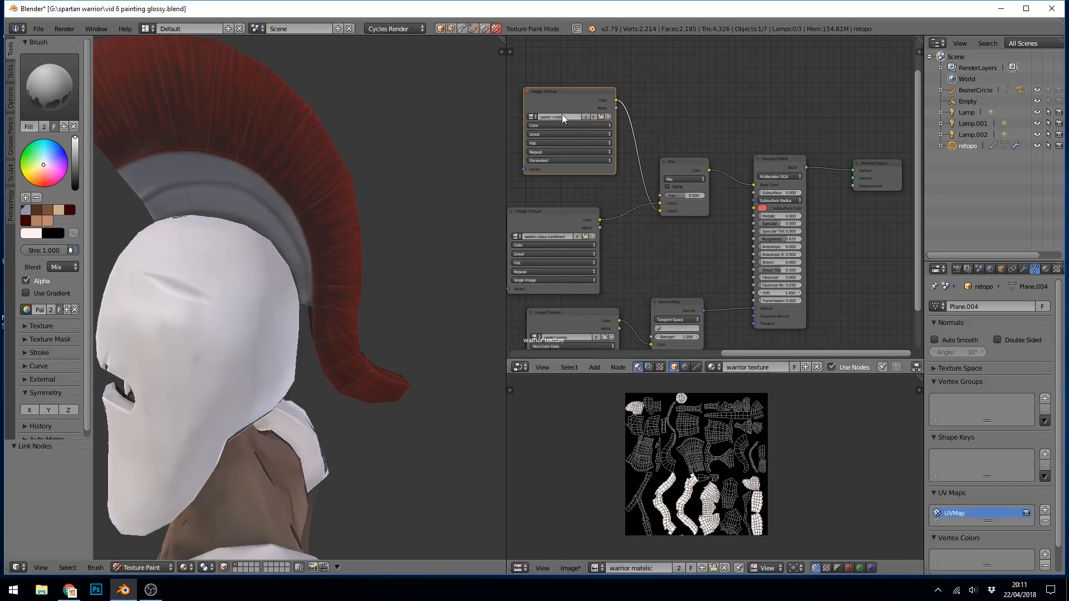
click(569, 99)
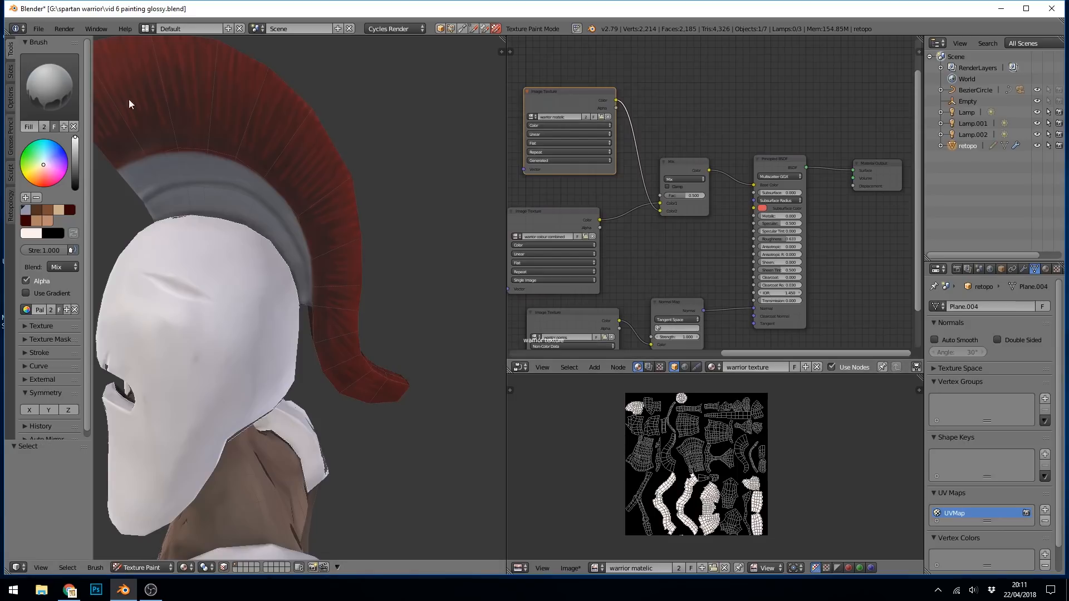
Switch to the TexDraw brush and set its colour to white
click(72, 94)
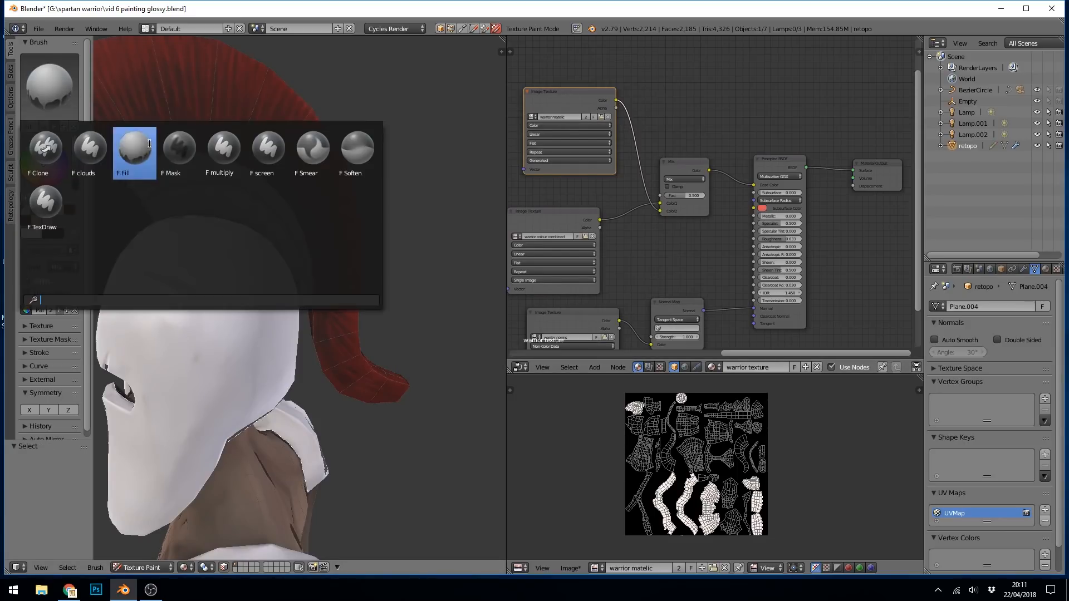
click(47, 214)
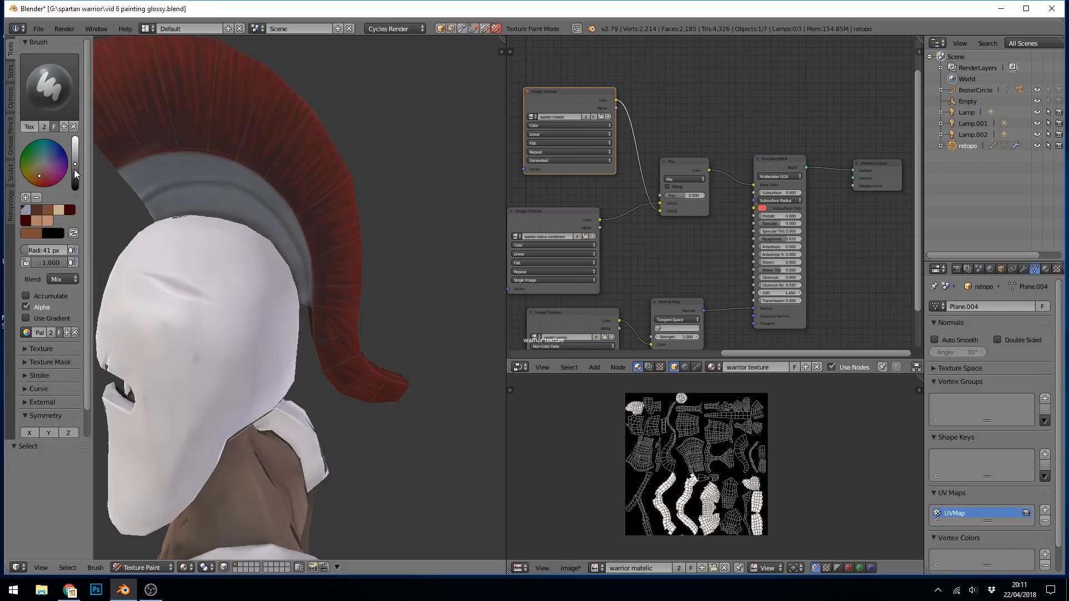
key(s)
click(58, 221)
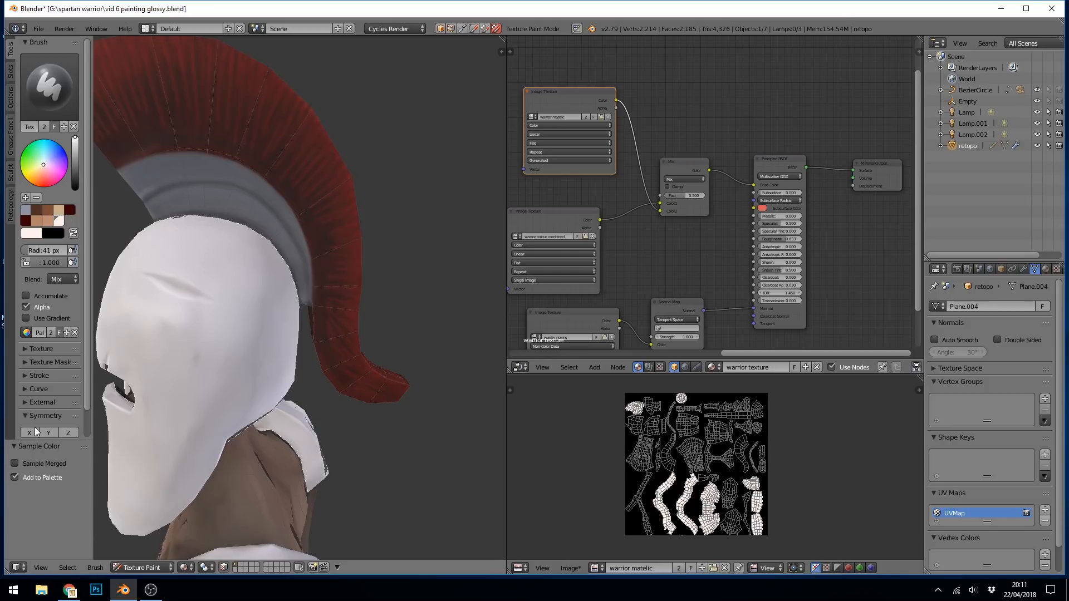
Deselect all faces, select the linked helmet crest in a maximised viewport, and paint a white stroke on its metal band
scroll(259, 213, up, 2)
key(shift+space)
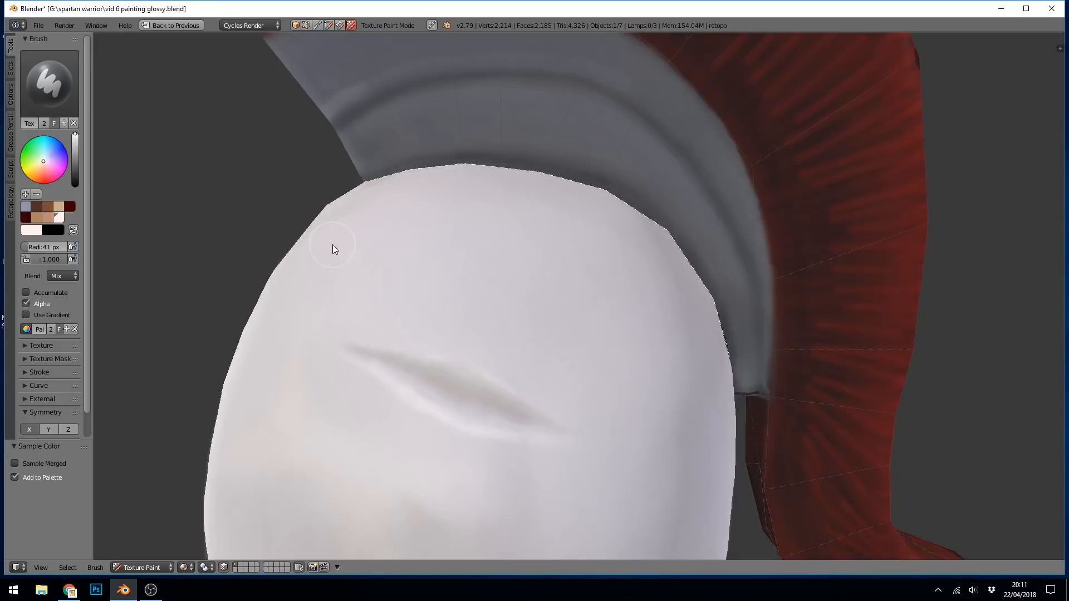
scroll(510, 205, up, 2)
middle_drag(492, 282, 383, 248)
key(a)
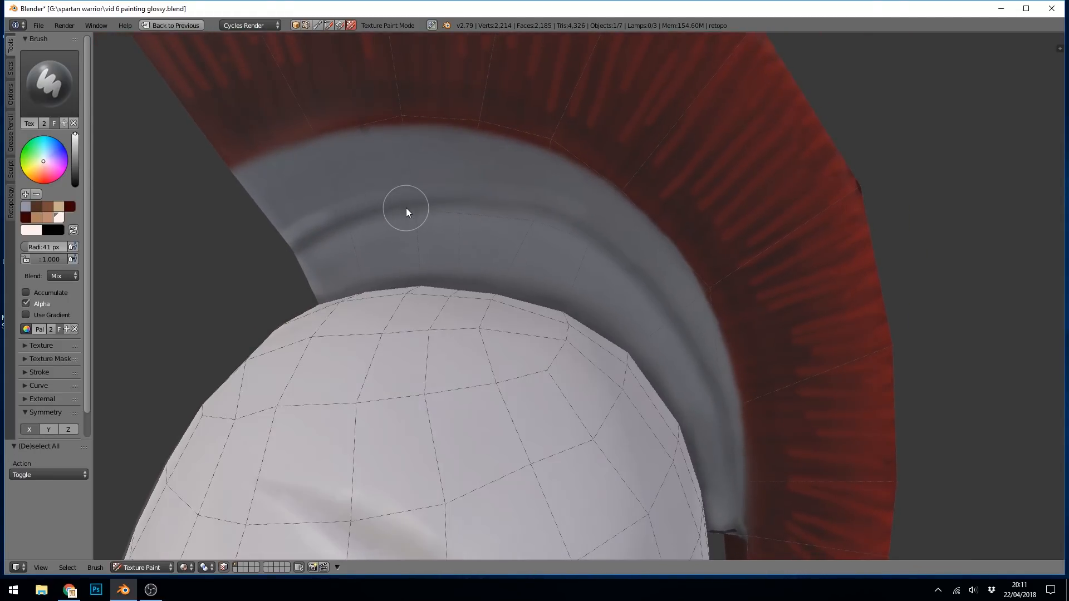
key(l)
drag(228, 200, 334, 167)
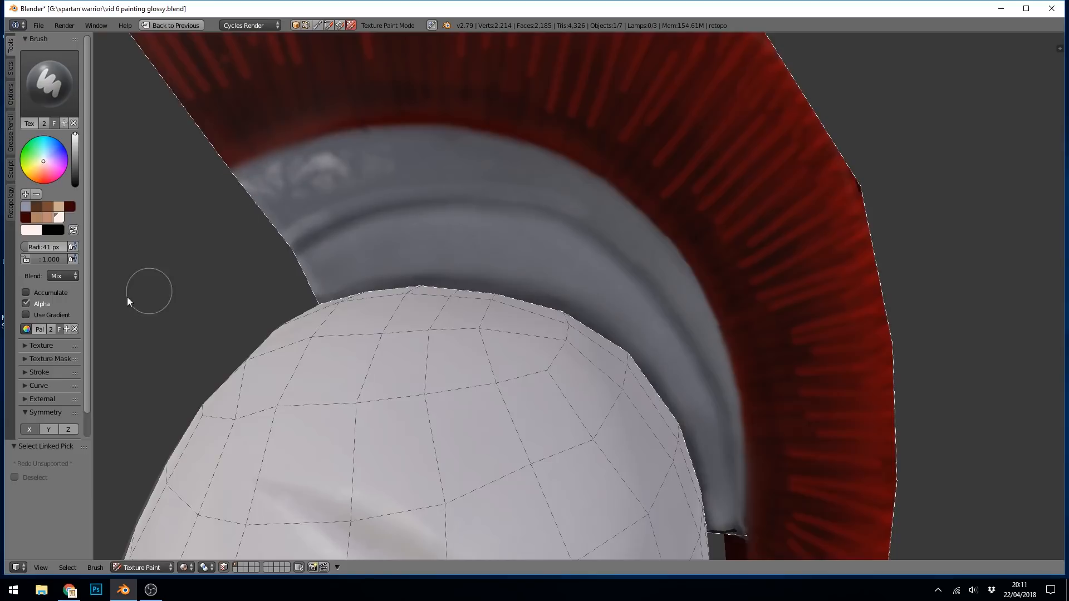
Remove the texture mask from the brush and paint another white stroke on the crest's metal band
click(26, 359)
scroll(82, 295, down, 4)
click(77, 360)
click(25, 277)
mouse_move(309, 196)
mouse_down()
mouse_move(291, 191)
mouse_move(359, 189)
mouse_up()
Set the brush radius to 51 px and paint the crest's metal band white along its whole arc
key(f)
click(467, 219)
mouse_move(476, 221)
mouse_down()
mouse_move(659, 445)
mouse_move(513, 218)
mouse_up()
key(f)
click(250, 173)
mouse_move(253, 170)
mouse_down()
mouse_move(309, 161)
mouse_move(520, 176)
mouse_move(693, 313)
mouse_move(724, 469)
mouse_up()
Paint the lower back corner of the crest's band white, then select all faces and cover its end face
middle_drag(724, 469, 690, 260)
scroll(692, 266, up, 8)
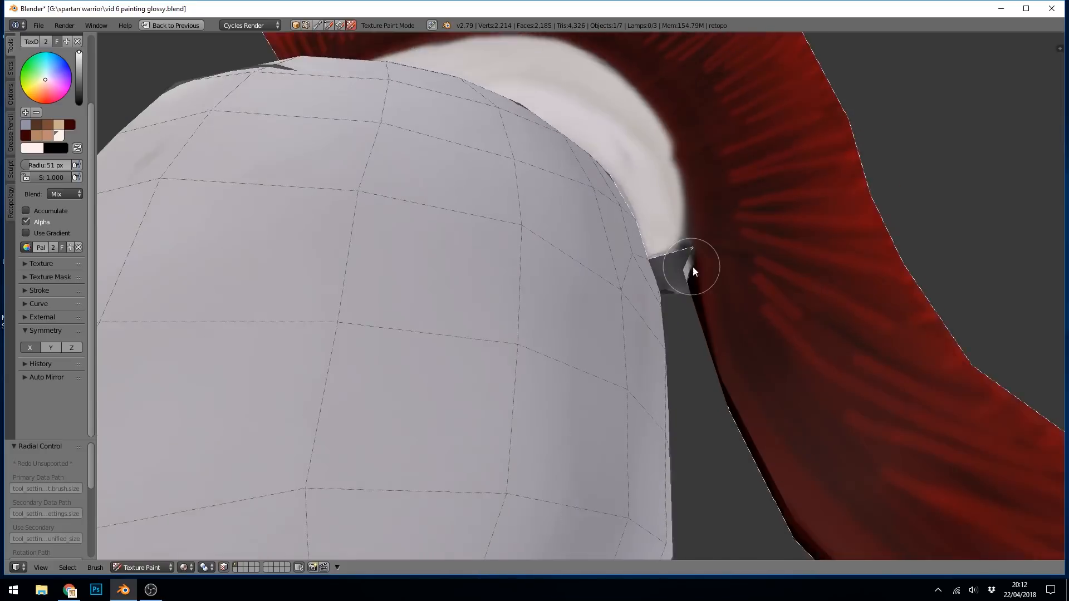
drag(731, 170, 707, 210)
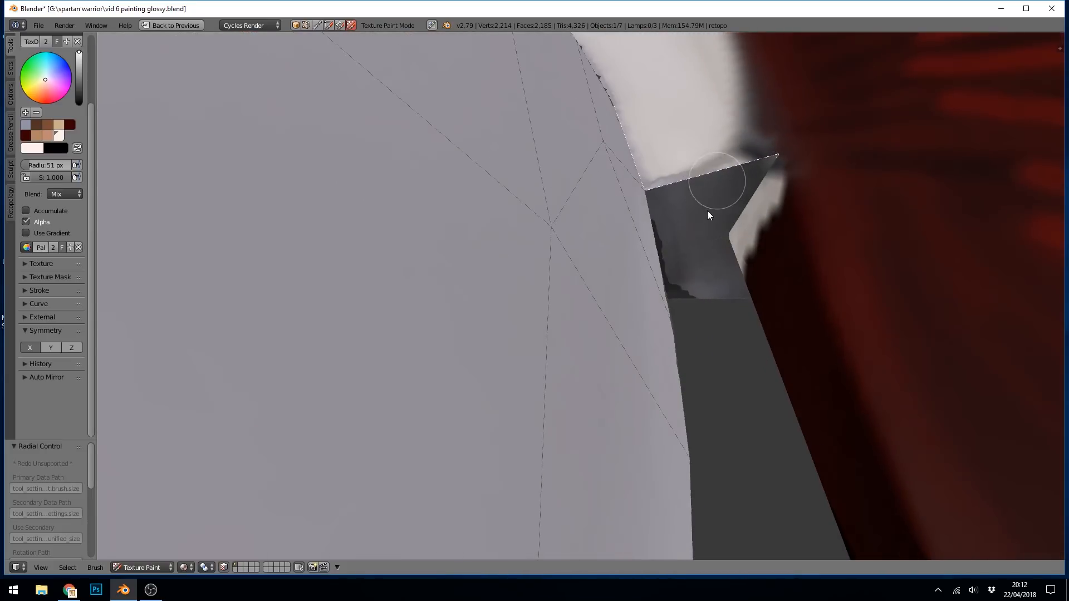
scroll(747, 222, down, 4)
scroll(742, 228, up, 4)
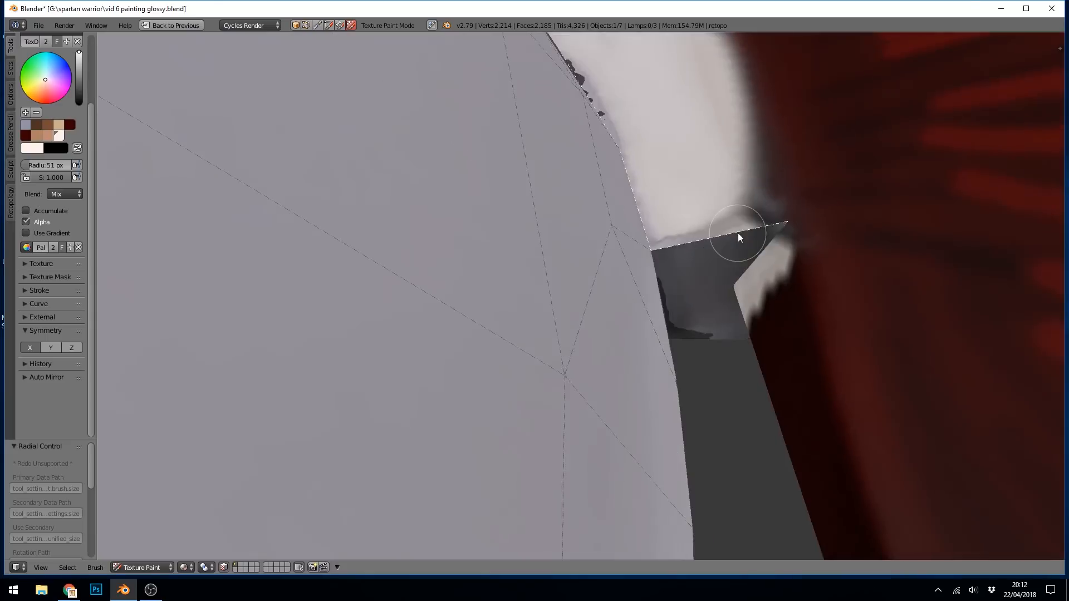
middle_drag(738, 233, 667, 265)
key(a)
key(a)
drag(678, 264, 675, 250)
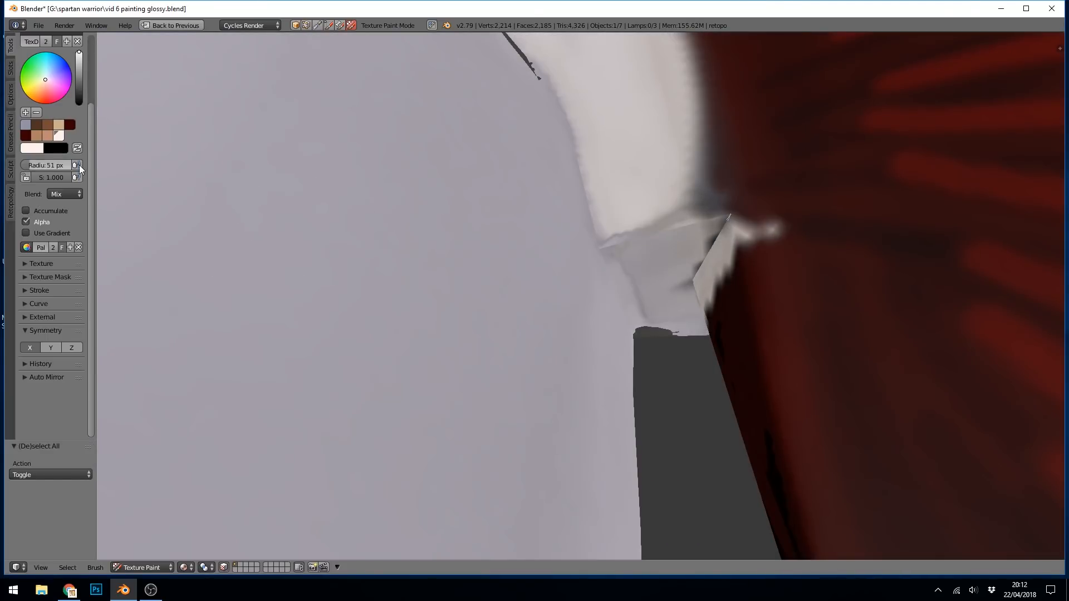
Swap the brush to black and paint over the white overspill on the red plume beside the band's lower end
click(77, 148)
mouse_move(752, 245)
mouse_down()
mouse_move(758, 232)
mouse_move(708, 308)
mouse_up()
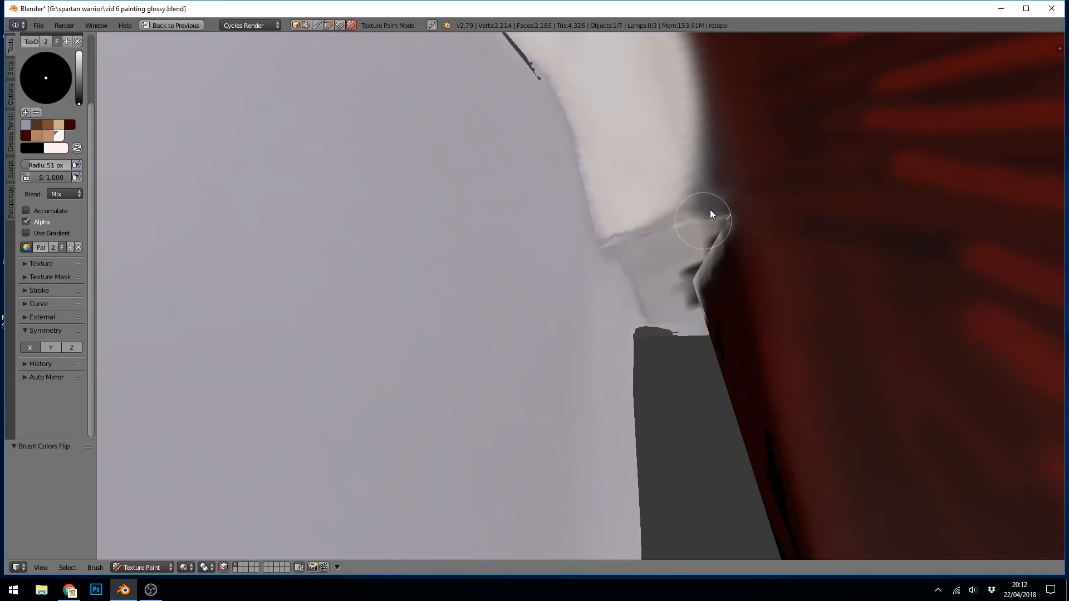
scroll(726, 213, down, 5)
middle_drag(692, 340, 657, 163)
Swap the brush back to white and paint the crest band's front face and its opposite side, with the linked crest selected
key(x)
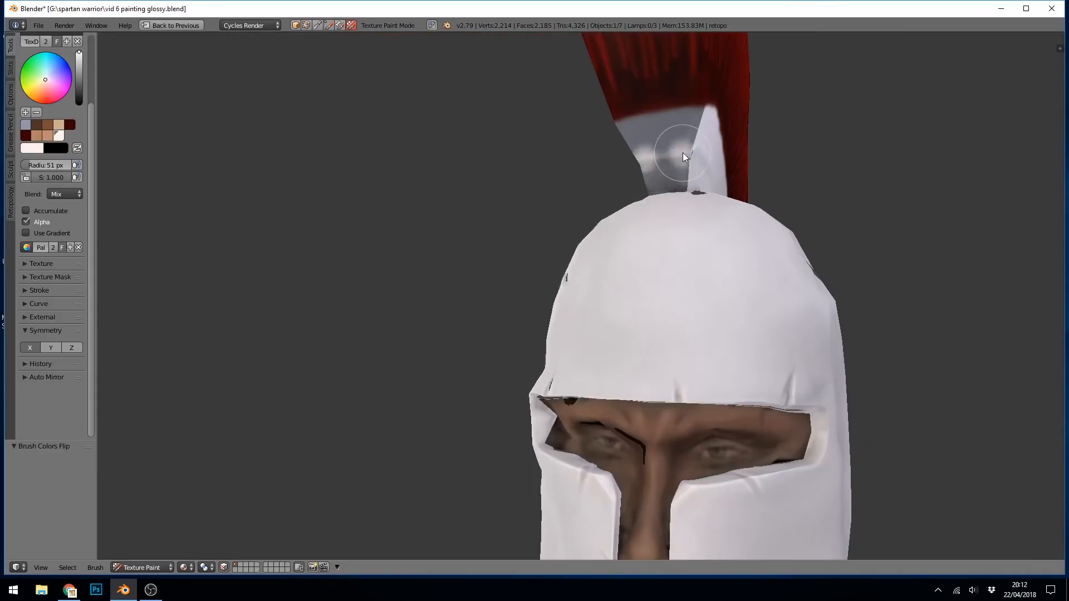
drag(682, 153, 684, 182)
mouse_move(679, 165)
middle_down()
mouse_move(644, 206)
mouse_move(663, 206)
mouse_move(657, 193)
mouse_move(690, 241)
mouse_move(744, 226)
mouse_move(646, 239)
mouse_move(667, 226)
mouse_move(643, 219)
mouse_move(671, 204)
mouse_move(761, 219)
middle_up()
key(l)
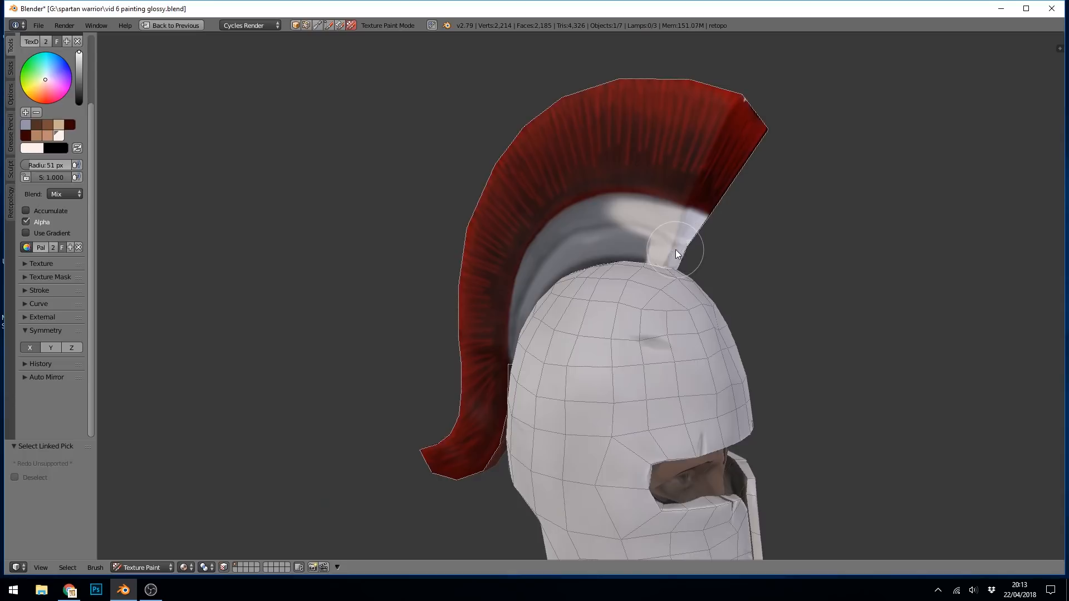
scroll(643, 217, up, 4)
mouse_move(545, 216)
mouse_down()
mouse_move(471, 229)
mouse_move(583, 208)
mouse_move(546, 279)
mouse_move(377, 440)
mouse_move(602, 172)
mouse_move(690, 175)
mouse_up()
middle_drag(690, 175, 429, 350)
scroll(502, 351, up, 3)
mouse_move(503, 350)
mouse_down()
mouse_move(517, 362)
mouse_move(503, 356)
mouse_up()
middle_drag(566, 312, 619, 319)
scroll(507, 325, down, 5)
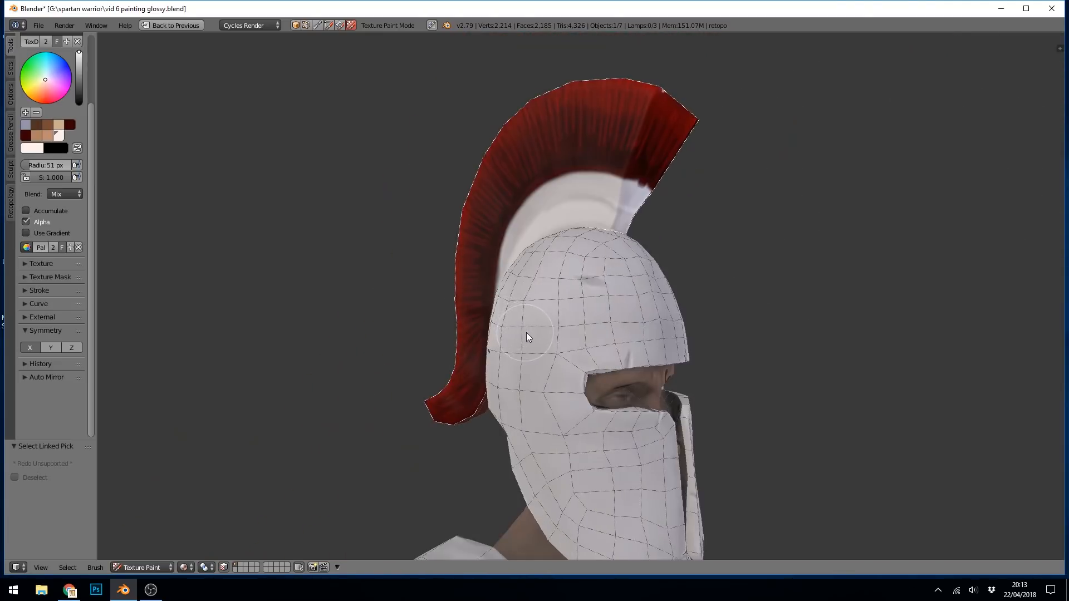
Restore the split layout, link the warrior matelic texture directly to Base Color, and move the Mix node aside to check the mask
key(ctrl+space)
mouse_move(660, 211)
mouse_down()
mouse_move(680, 178)
mouse_move(753, 184)
mouse_up()
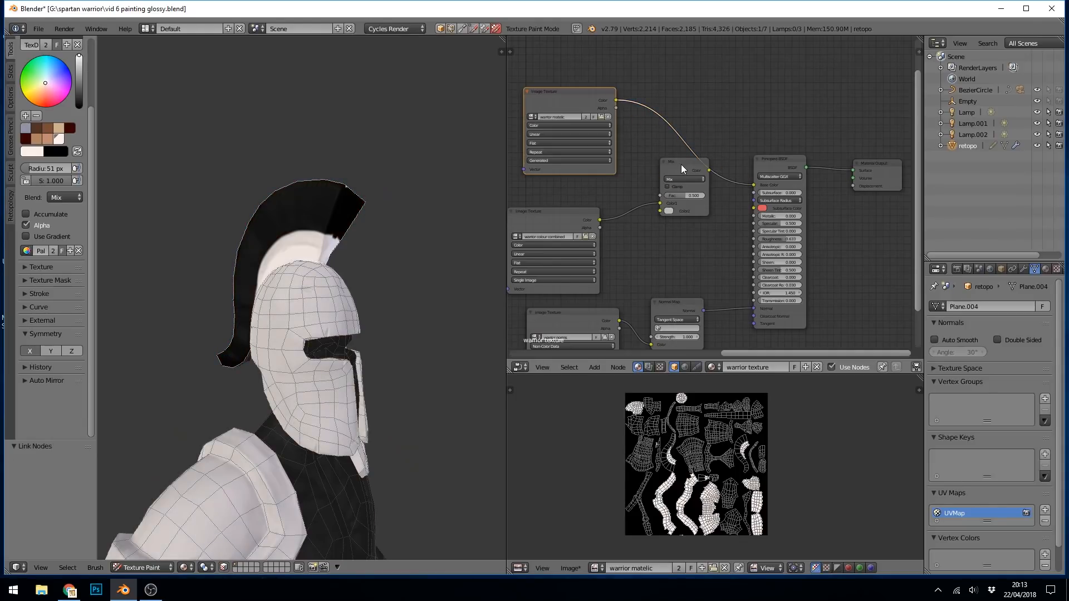
drag(680, 165, 656, 184)
middle_drag(390, 251, 412, 309)
scroll(386, 356, down, 3)
mouse_move(386, 357)
middle_down()
mouse_move(420, 349)
mouse_move(390, 318)
mouse_move(401, 339)
mouse_move(417, 297)
mouse_move(373, 263)
mouse_move(378, 327)
mouse_move(422, 329)
mouse_move(365, 339)
middle_up()
scroll(370, 339, up, 3)
Save the painted warrior matelic mask as an image file
click(563, 98)
click(574, 568)
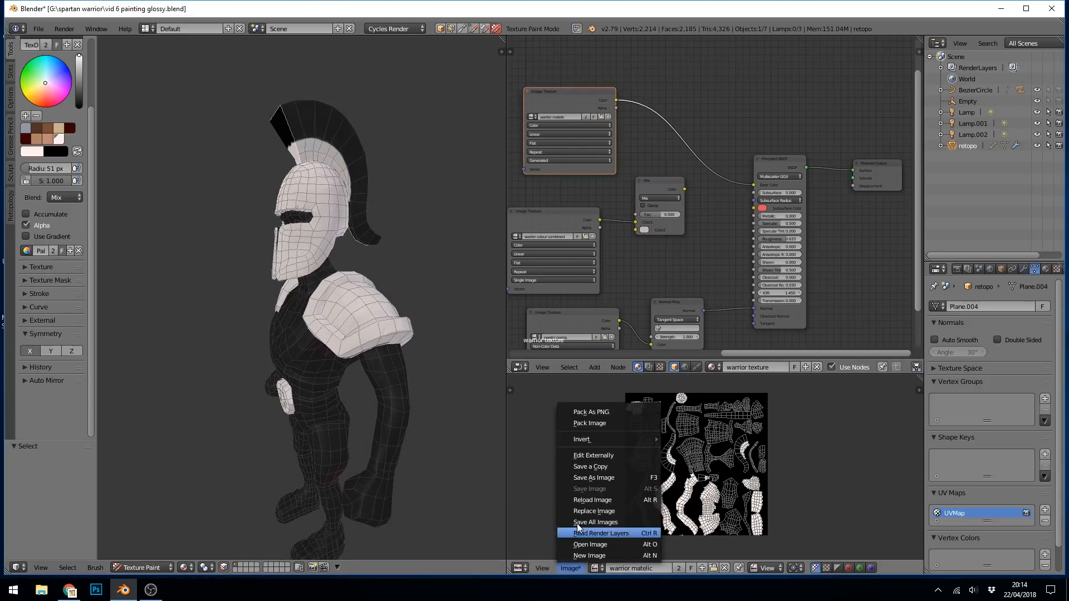
click(597, 477)
click(1021, 54)
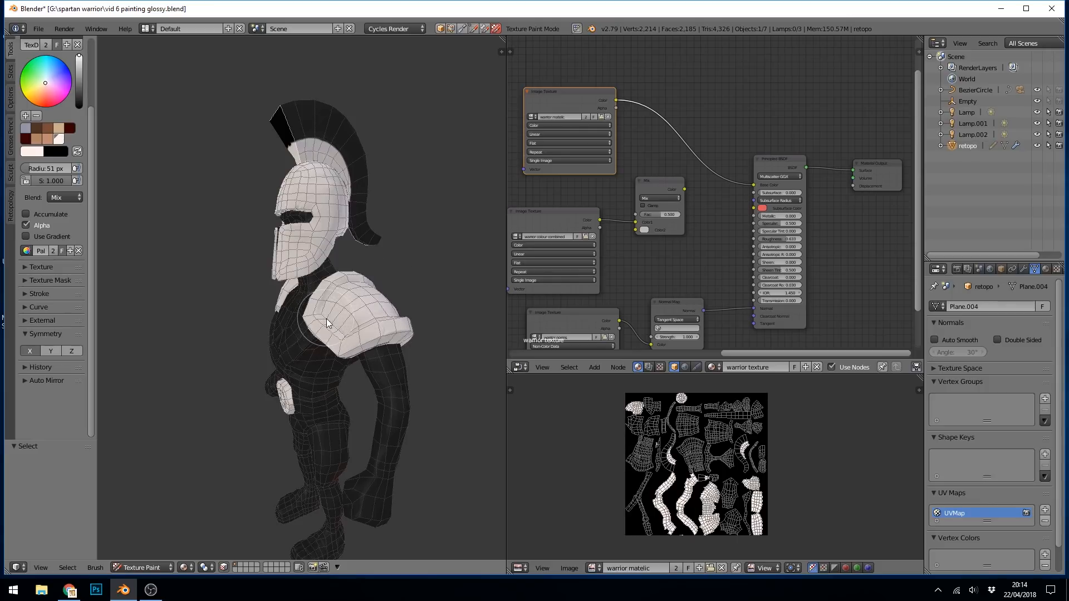
Duplicate the warrior cav texture node and place the copy near the metallic and colour texture nodes
middle_drag(403, 327, 304, 323)
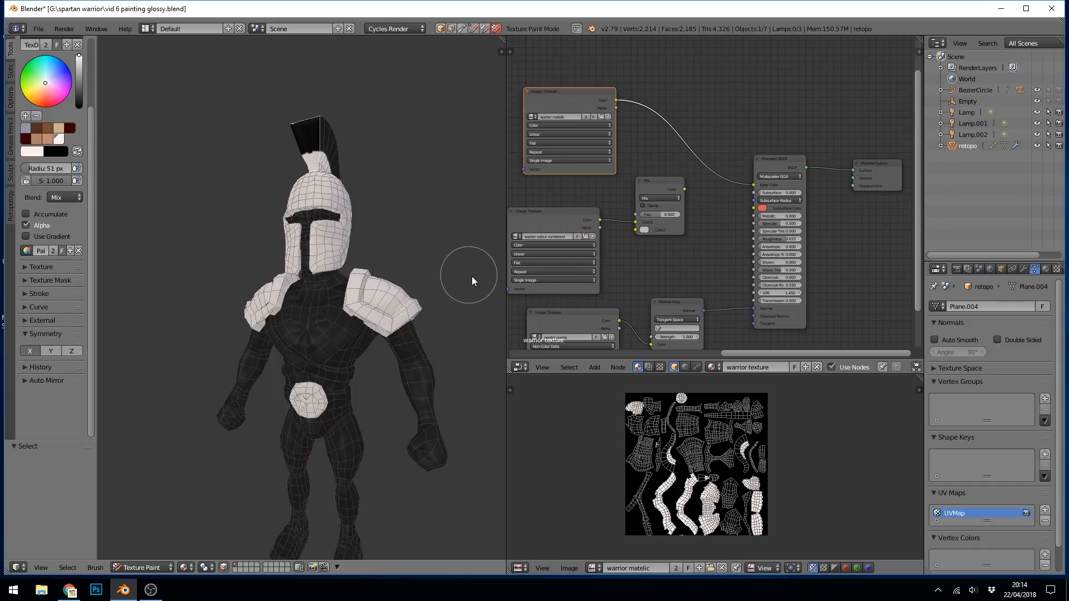
scroll(629, 245, down, 1)
middle_drag(630, 245, 601, 262)
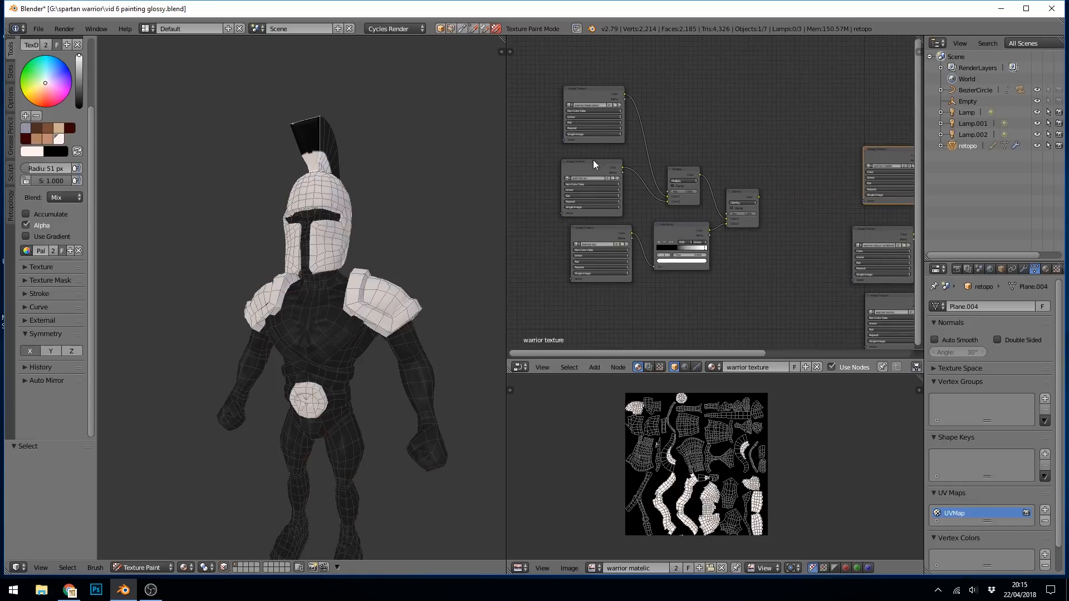
scroll(597, 216, up, 5)
click(601, 241)
middle_drag(647, 238, 539, 232)
key(shift+d)
click(810, 246)
Spread out the texture and Mix nodes, and move the warrior matelic texture's link from Base Color to the Metallic input
middle_drag(751, 180, 570, 152)
click(718, 203)
drag(716, 225, 620, 75)
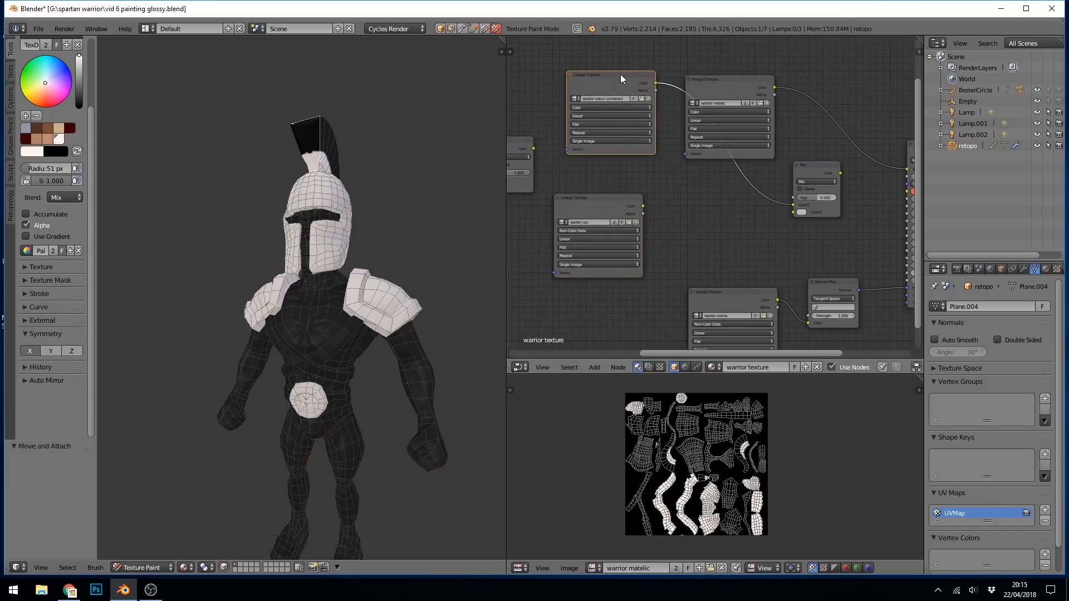
drag(817, 165, 846, 53)
middle_drag(816, 96, 738, 141)
drag(547, 253, 687, 233)
click(826, 211)
drag(826, 213, 825, 243)
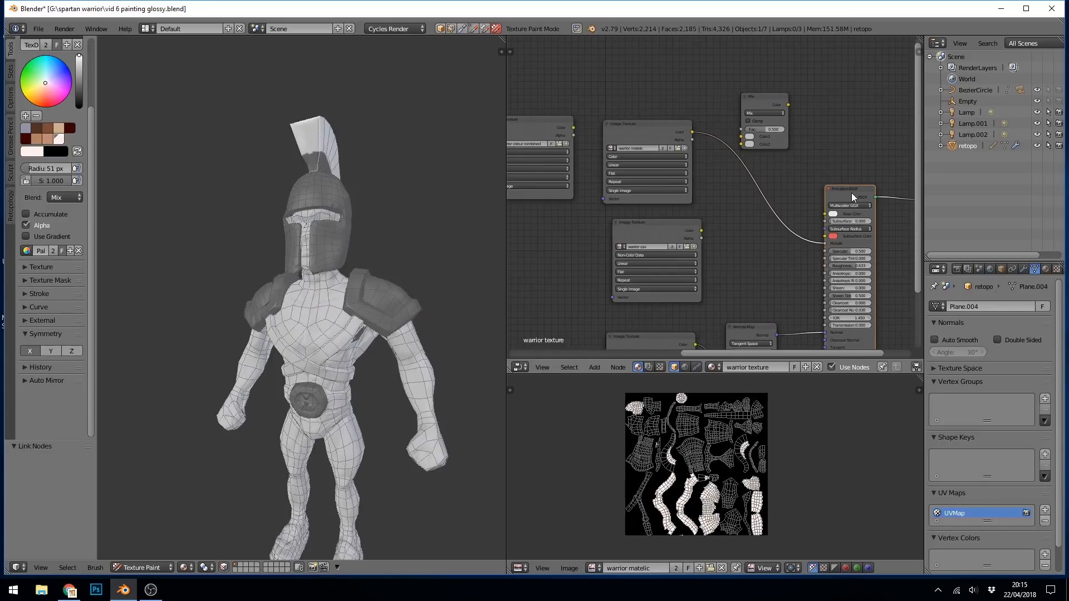
Use rendered viewport shading, tidy the texture nodes, link the colour combined texture to Base Color, and set the roughness to about 0.54
key(shift+z)
drag(664, 223, 605, 243)
drag(540, 125, 671, 40)
drag(650, 133, 615, 157)
mouse_move(669, 42)
mouse_down()
mouse_move(620, 65)
mouse_move(692, 101)
mouse_move(812, 216)
mouse_up()
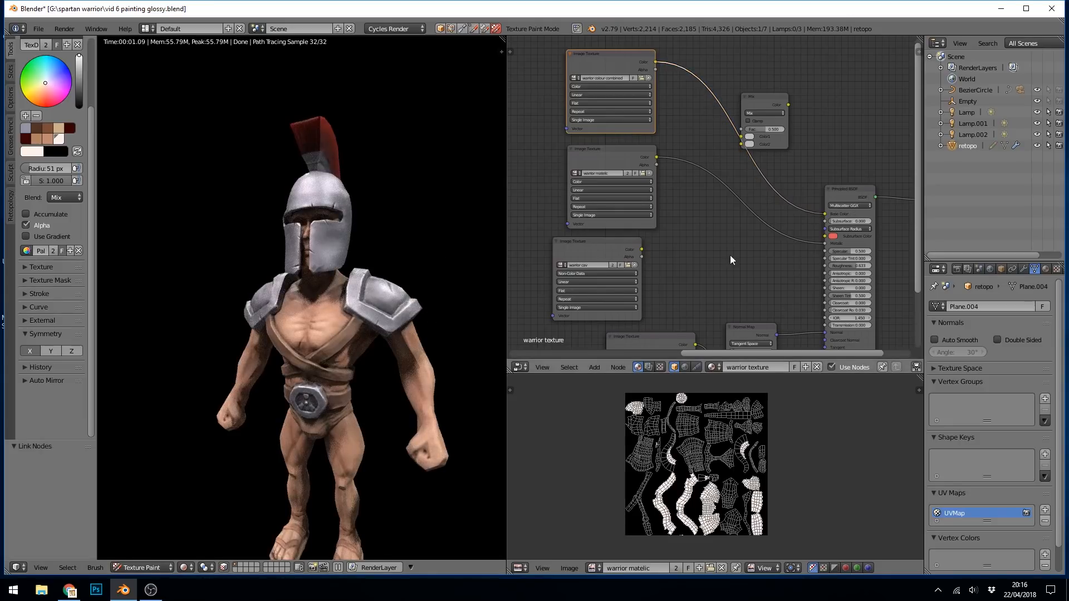
drag(854, 268, 848, 269)
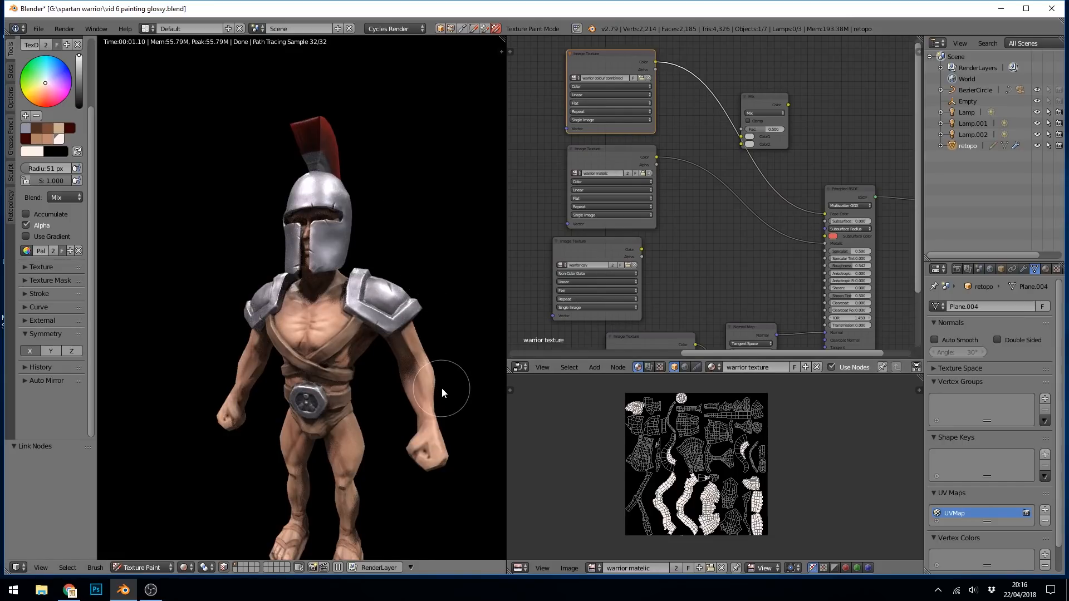
Examine the rendered warrior's metal armour and skin from the front and side, and close up around the torso
middle_drag(409, 329, 353, 258)
middle_drag(292, 180, 239, 162)
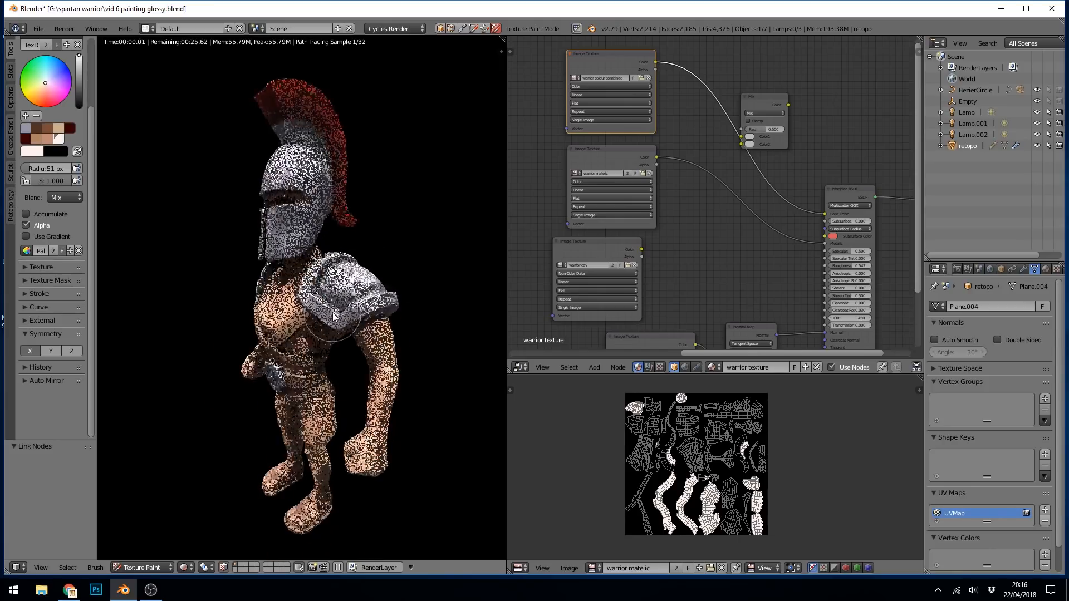
middle_drag(359, 309, 396, 259)
drag(396, 259, 378, 233)
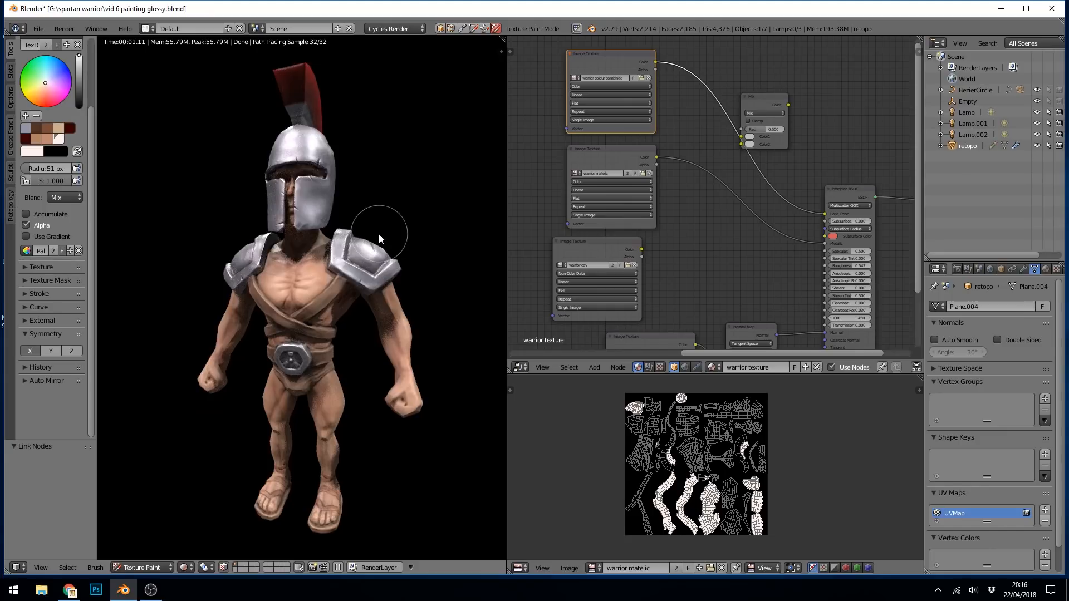
mouse_move(366, 253)
middle_down()
mouse_move(398, 240)
mouse_move(372, 279)
mouse_move(373, 258)
middle_up()
middle_drag(343, 145, 406, 327)
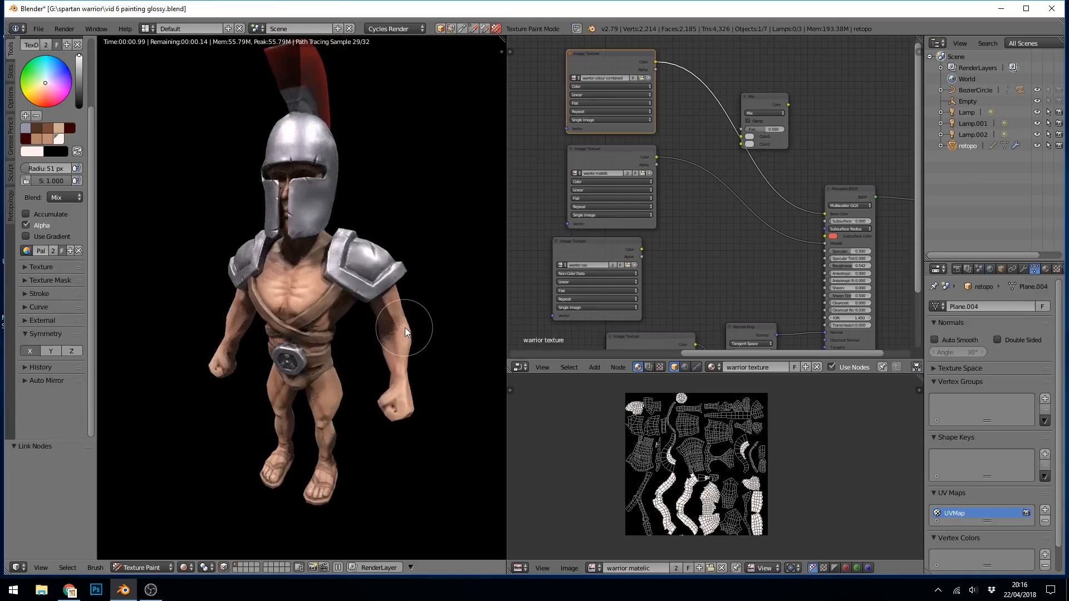
key(KP_1)
scroll(396, 231, up, 4)
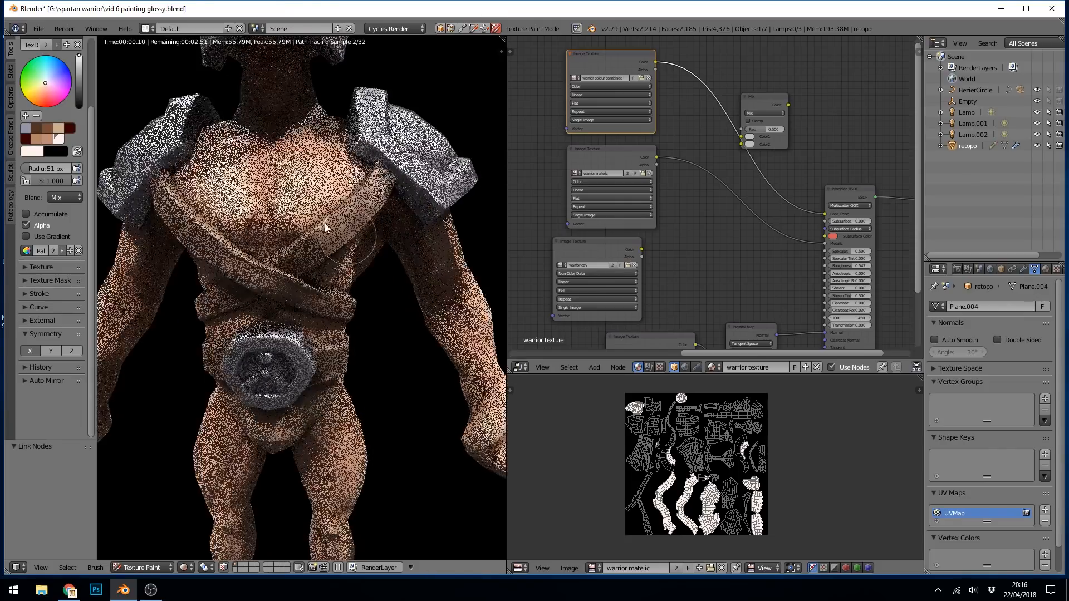
middle_drag(325, 223, 387, 213)
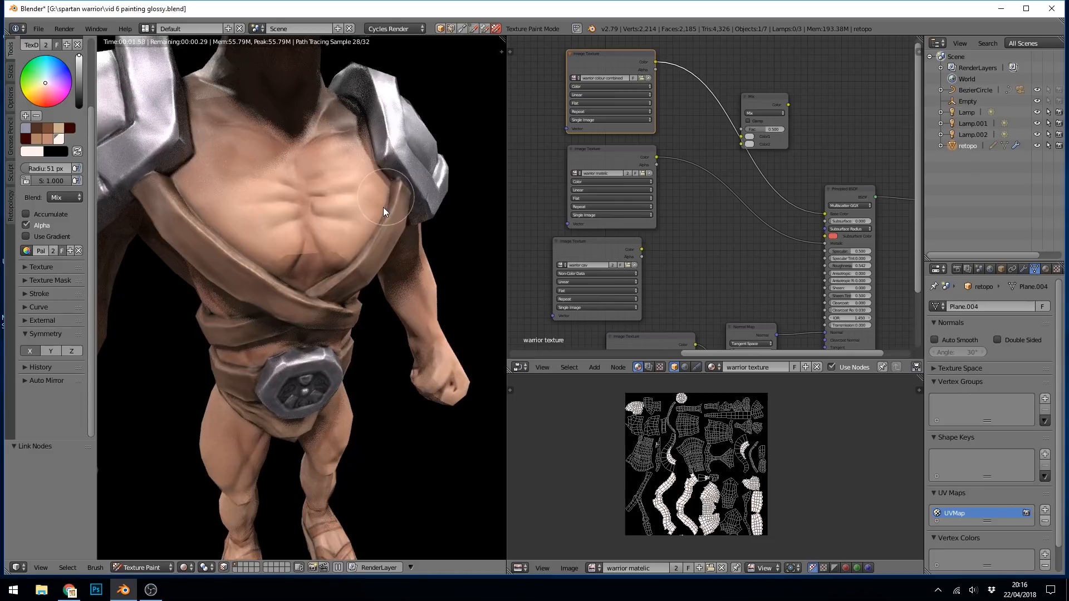
scroll(332, 300, down, 5)
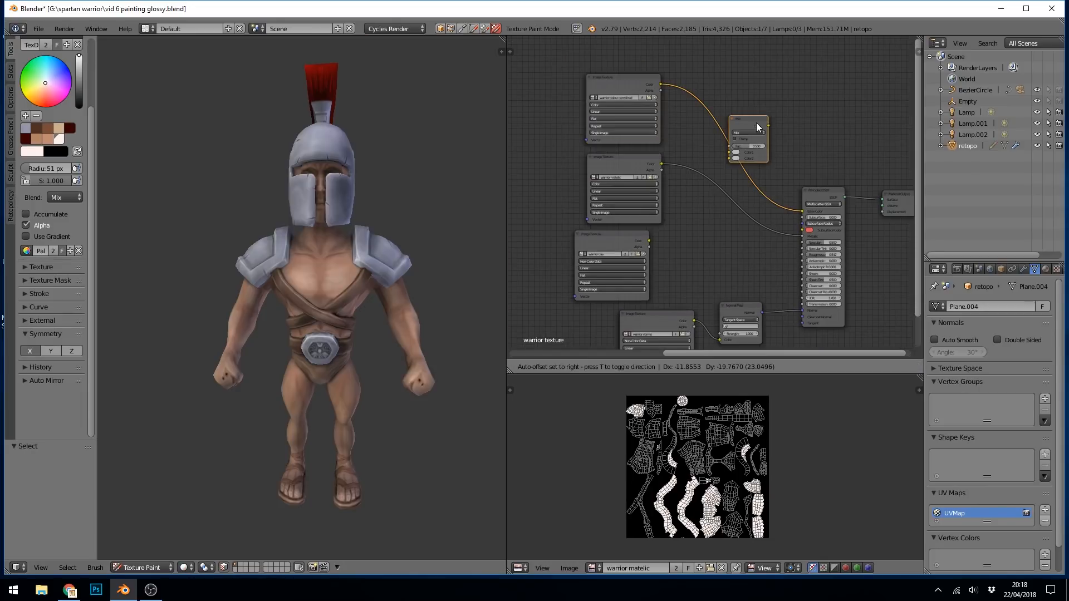
Move the unused Mix node above the shader and line up the warrior cav texture node beneath the metallic texture node
drag(758, 122, 799, 58)
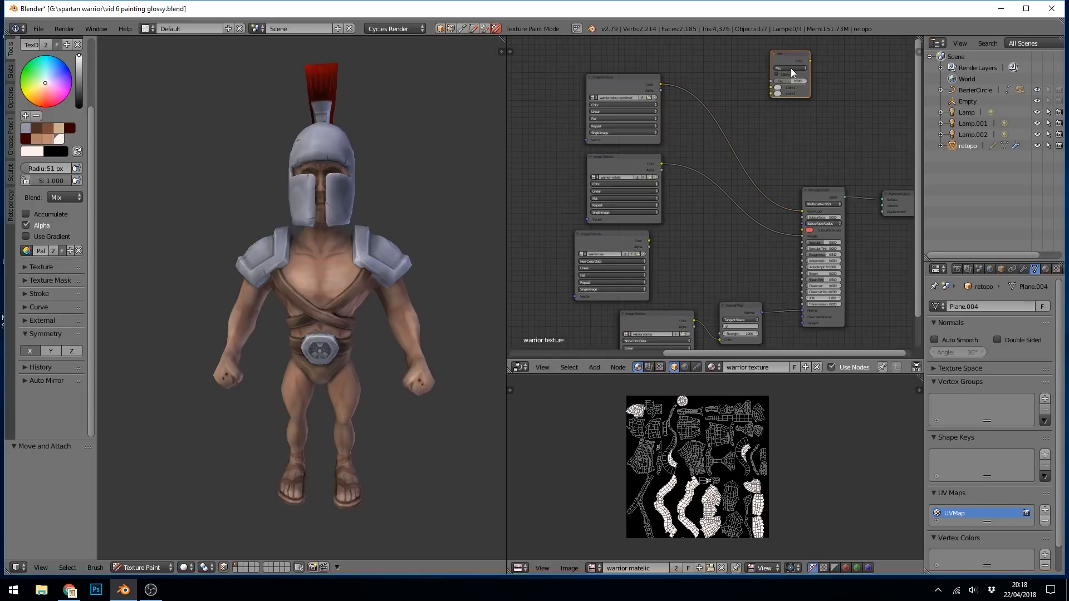
middle_drag(727, 249, 728, 212)
click(618, 88)
click(623, 127)
drag(626, 205, 644, 220)
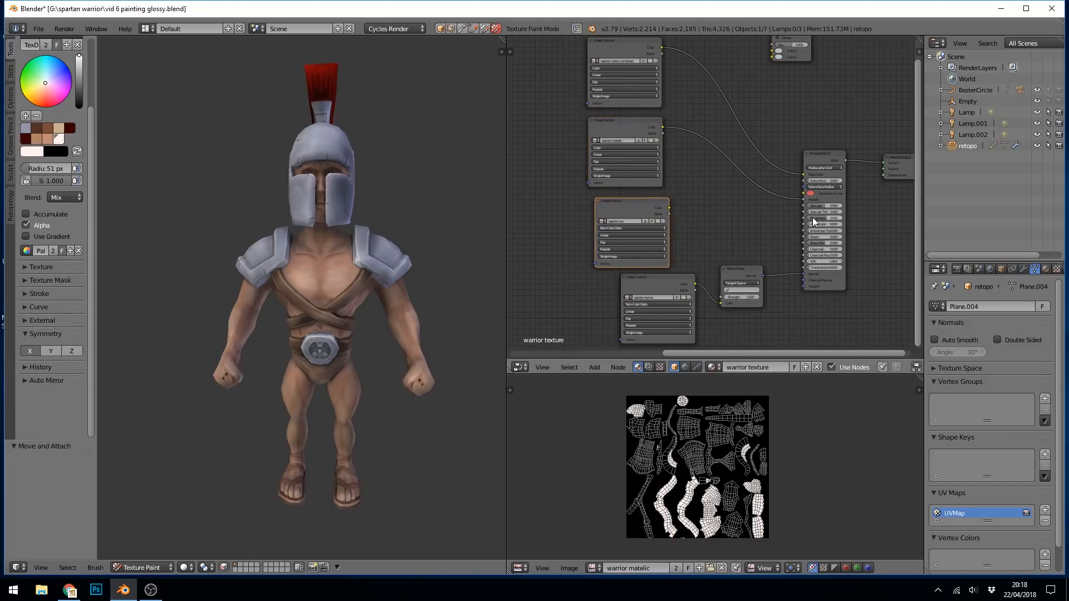
drag(645, 208, 632, 208)
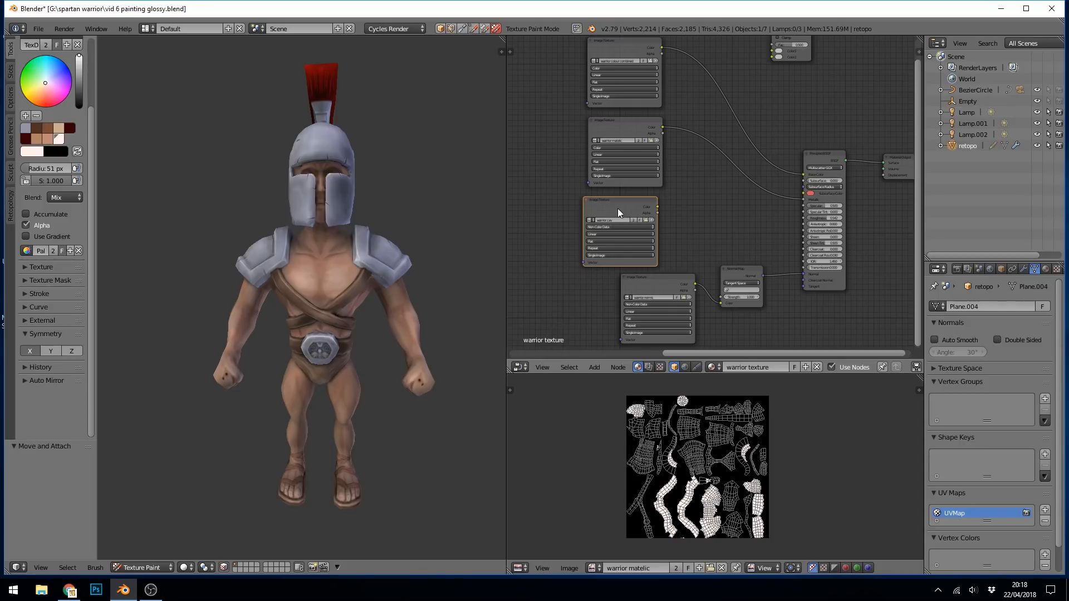
Shift the warrior cav texture node aside, and open warrior cav.png from the spartan warrior folder in Photoshop
drag(619, 210, 611, 212)
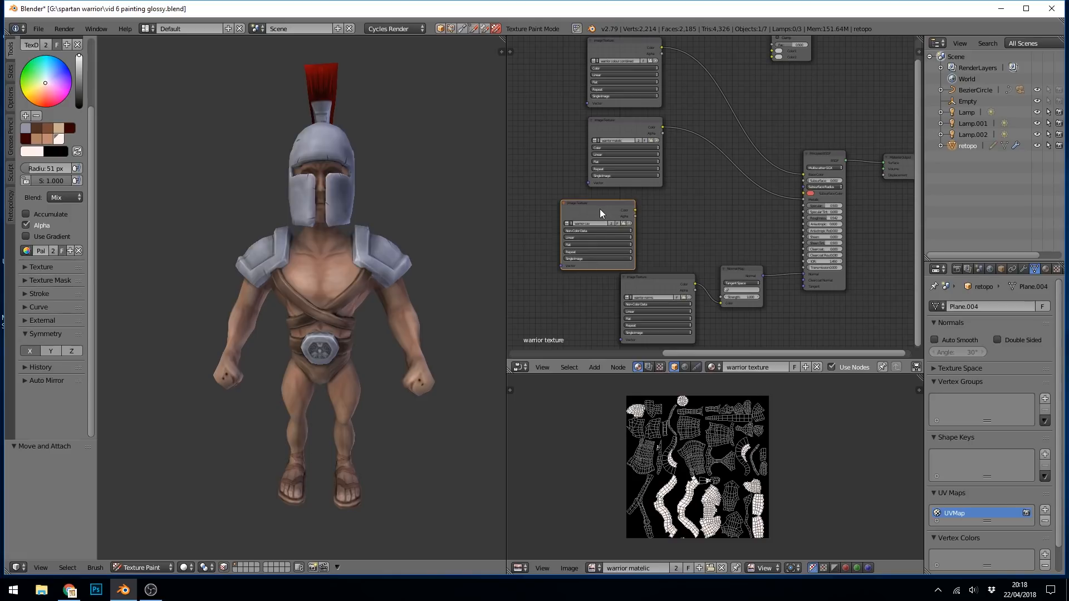
drag(599, 208, 593, 206)
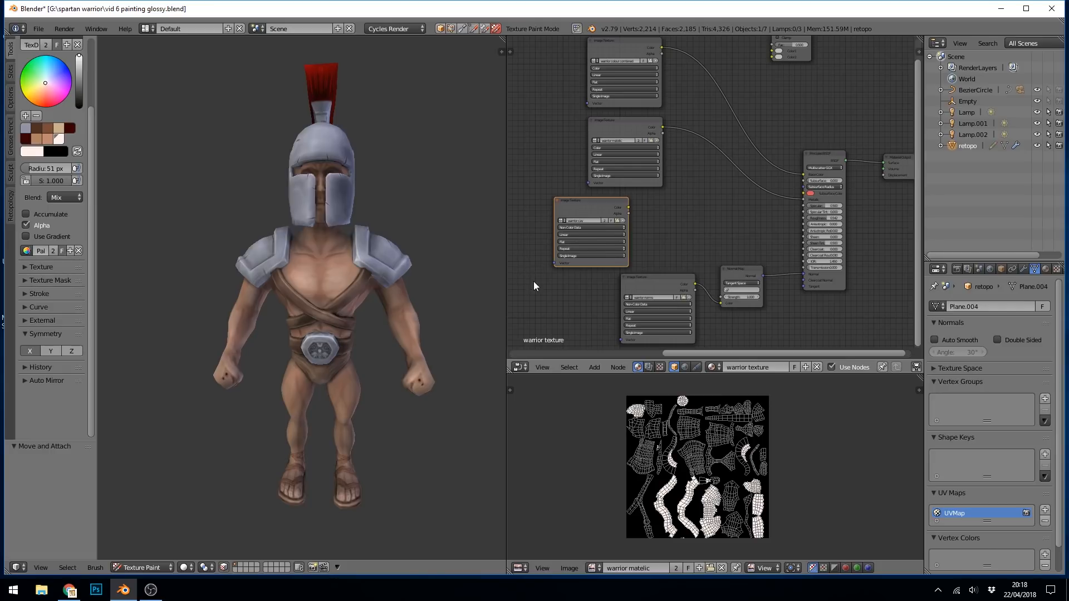
click(101, 594)
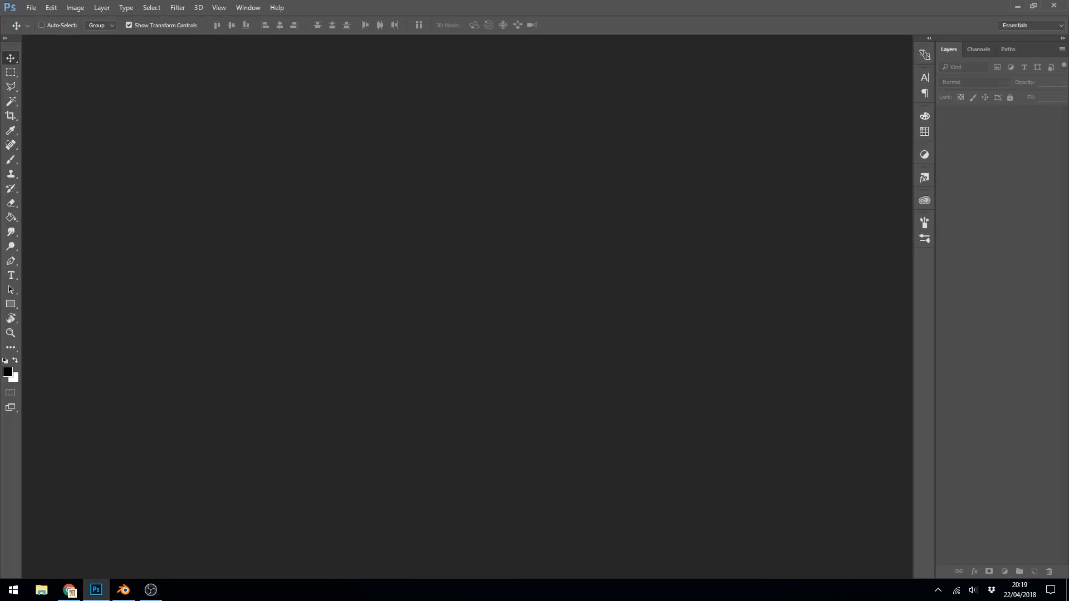
click(31, 7)
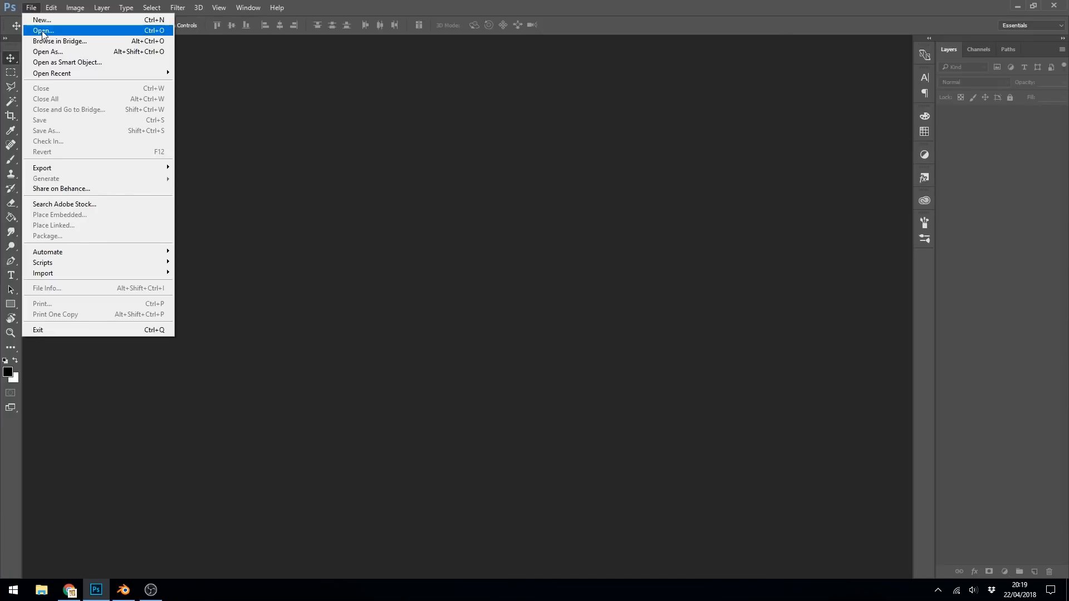
click(43, 30)
double_click(152, 310)
click(136, 217)
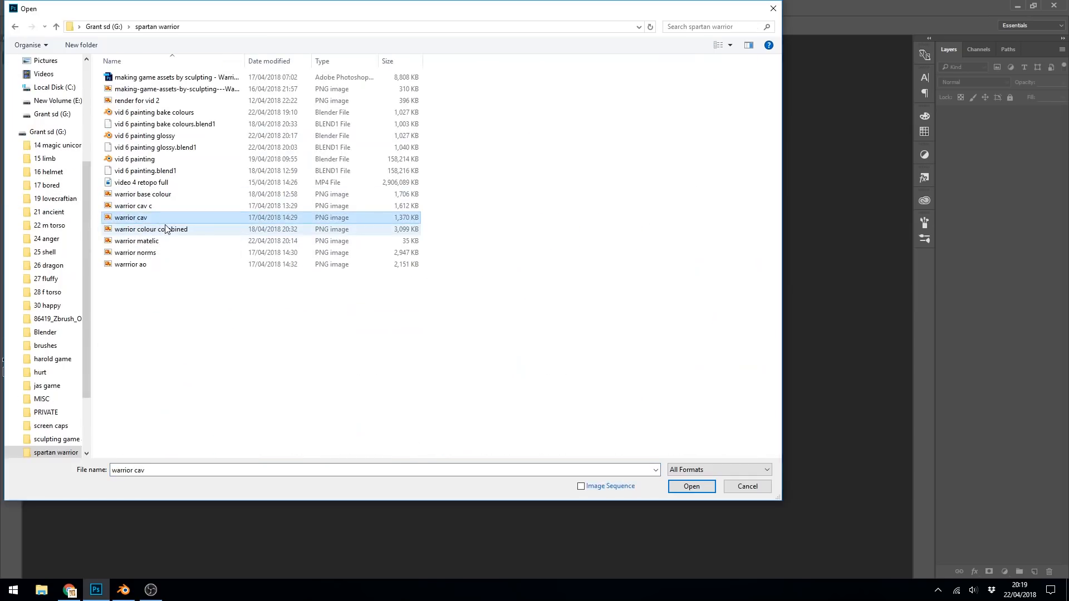
key(Return)
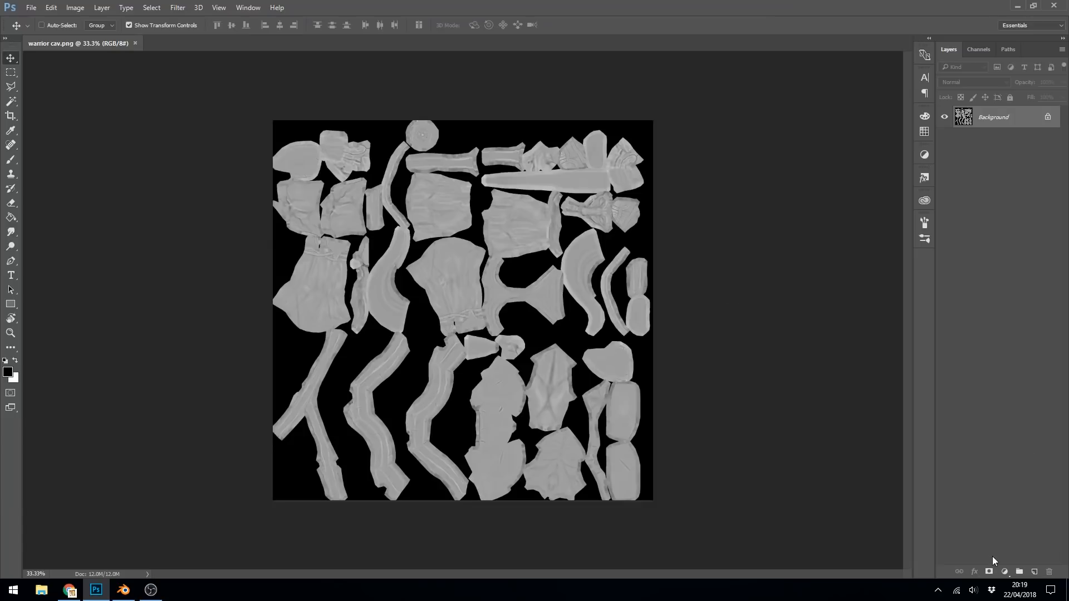
Add an Invert adjustment layer above the Background layer and move its properties clear of the texture
click(1005, 572)
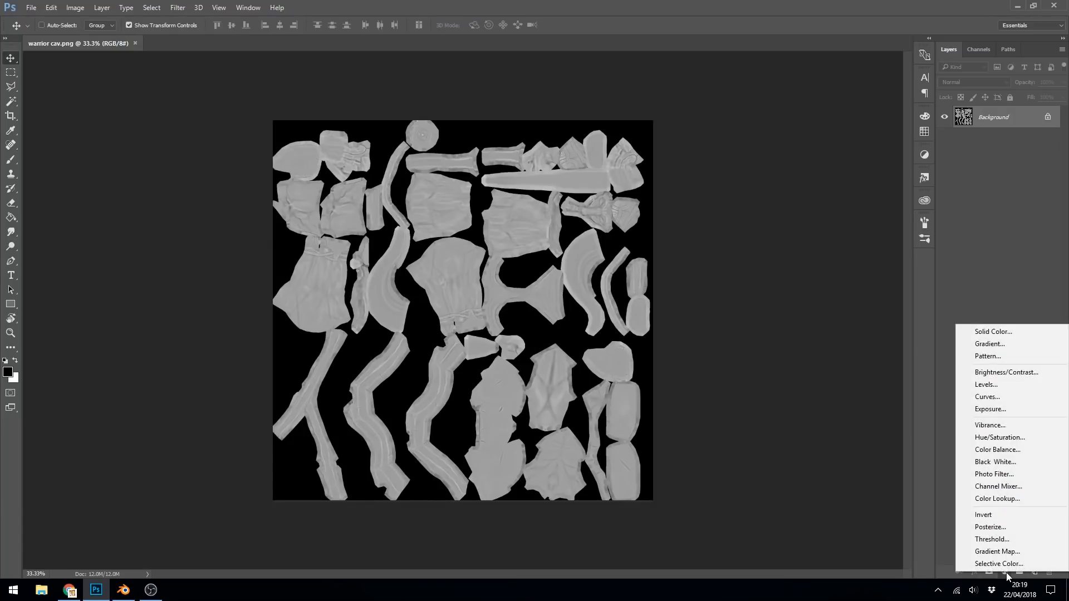
click(993, 515)
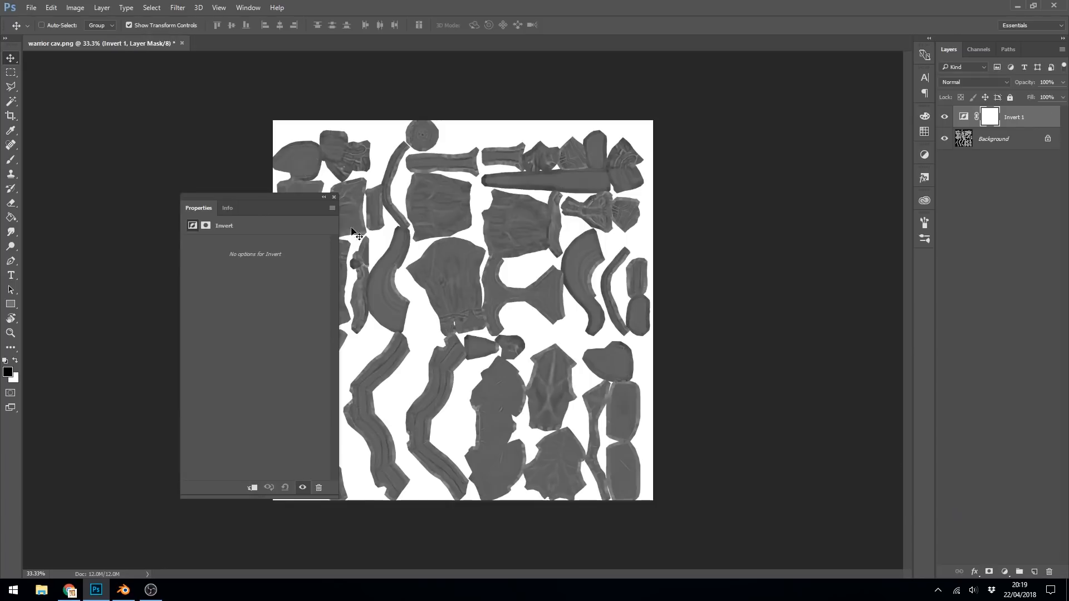
drag(242, 197, 135, 206)
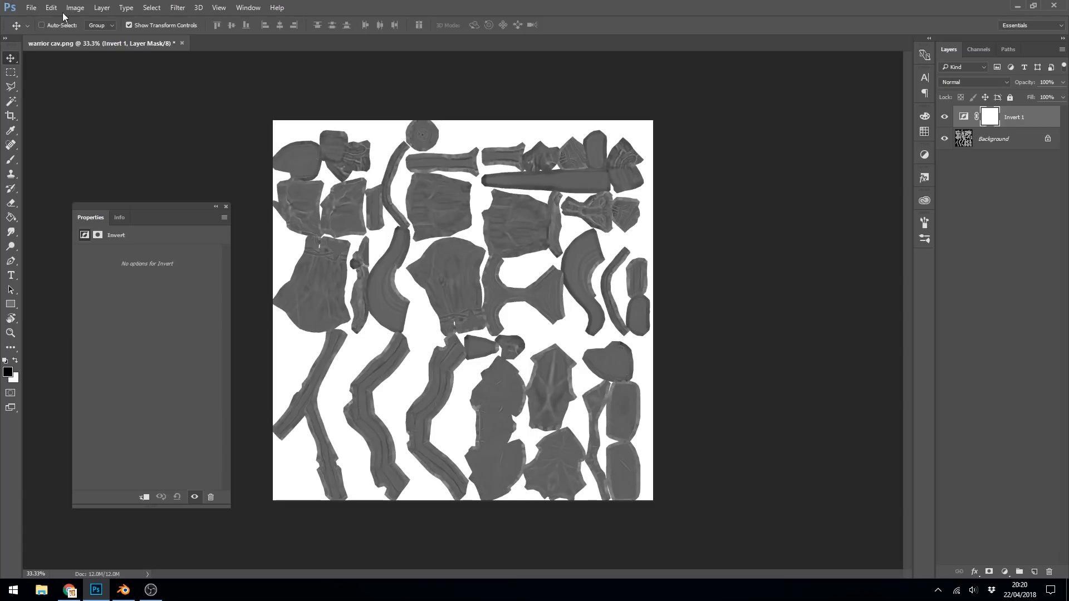
Save the inverted texture as a PNG named warrior roughness in the spartan warrior folder
click(31, 8)
click(46, 130)
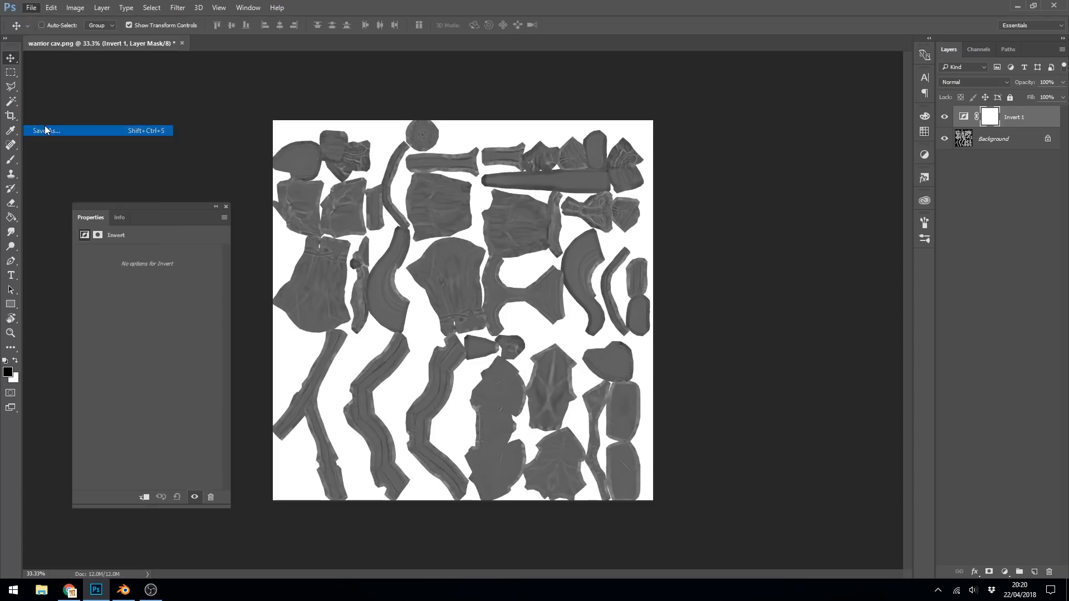
click(118, 447)
double_click(106, 447)
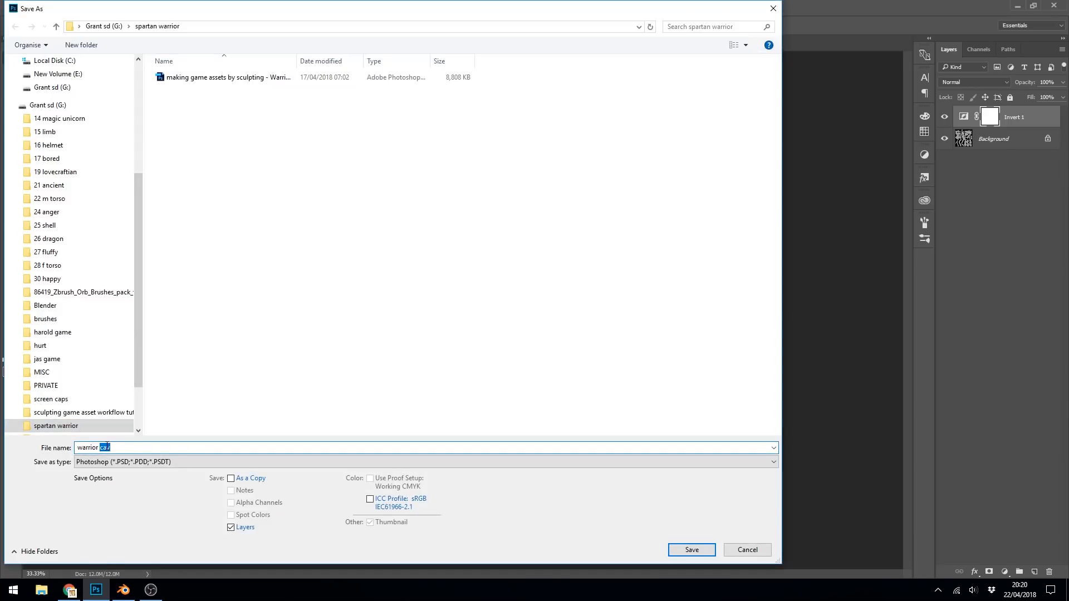
text(roughness)
click(157, 467)
click(146, 417)
key(Return)
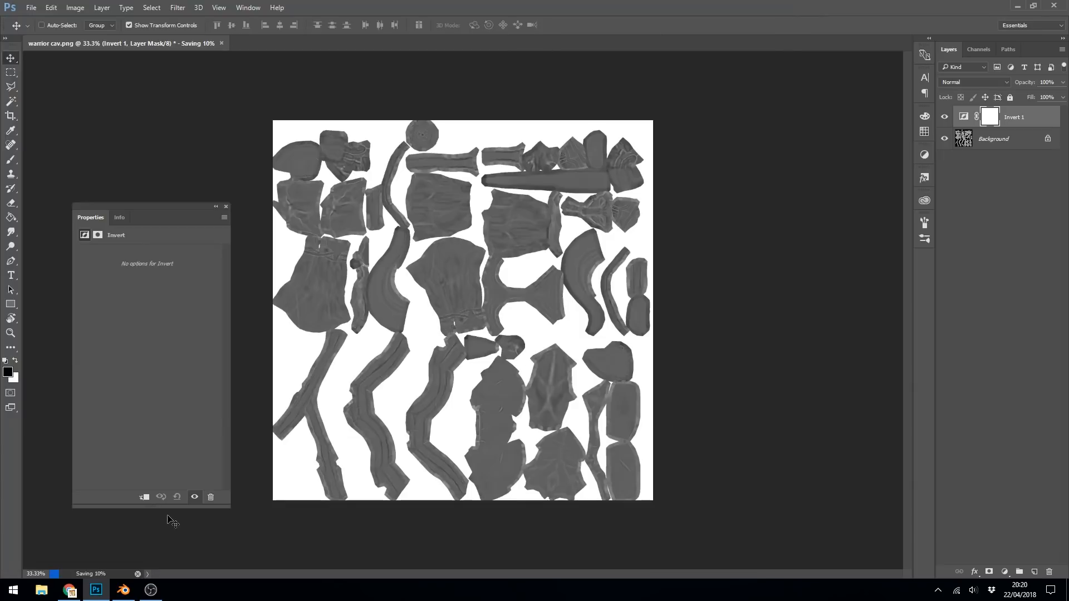
Switch to Blender, replace the warrior cav image in its texture node with warrior roughness.png, and link its Color to Roughness
click(124, 590)
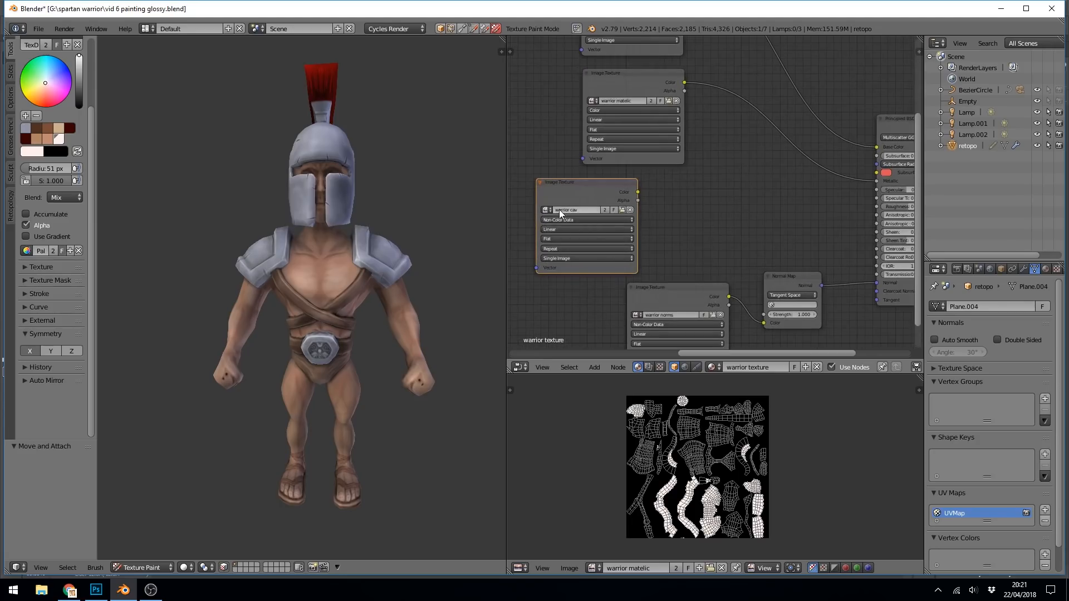
click(621, 210)
click(204, 203)
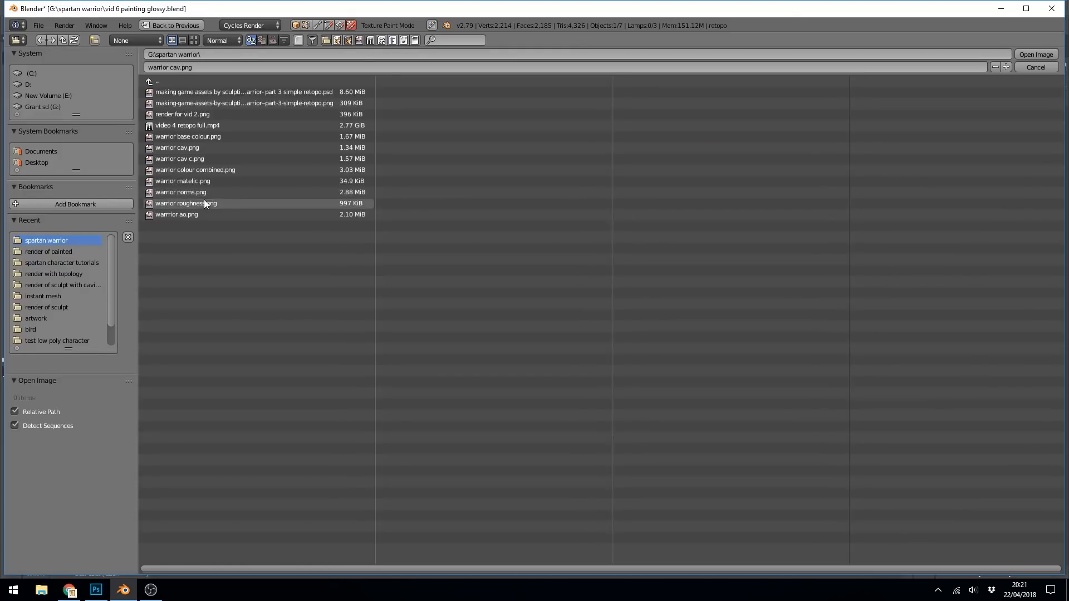
double_click(204, 203)
drag(638, 192, 884, 207)
Use rendered viewport shading to check the roughness map on the warrior, and reconnect the Principled BSDF to the material output
click(184, 567)
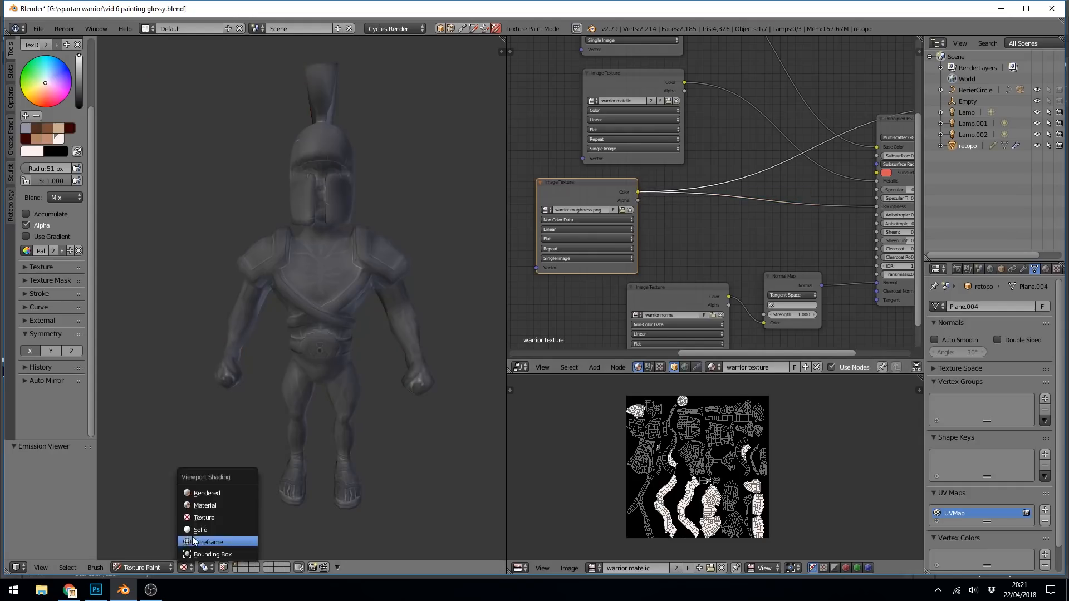
click(206, 501)
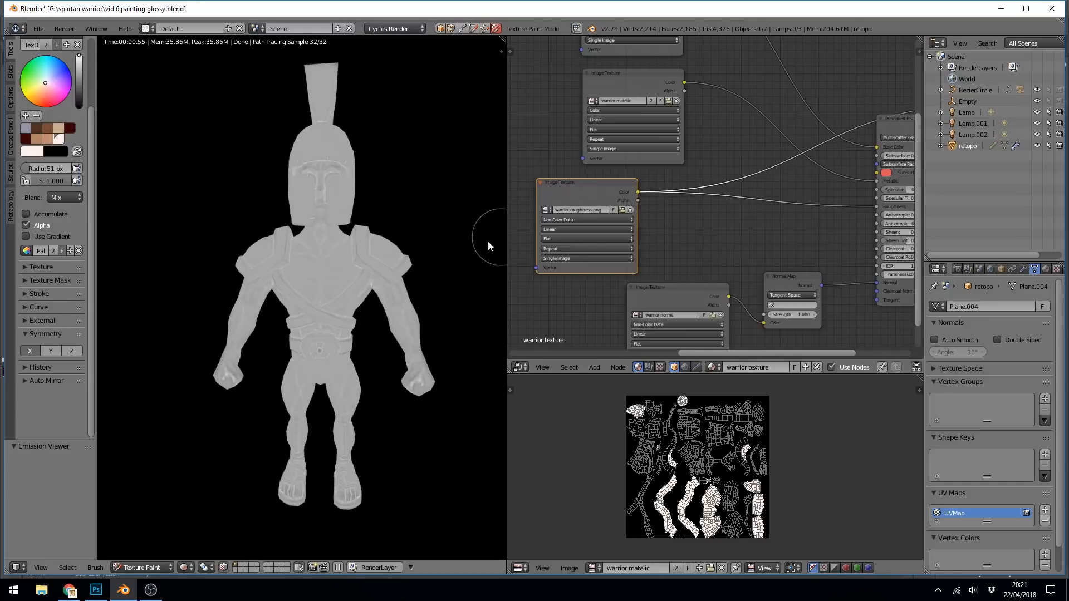
scroll(385, 267, up, 3)
scroll(358, 269, up, 2)
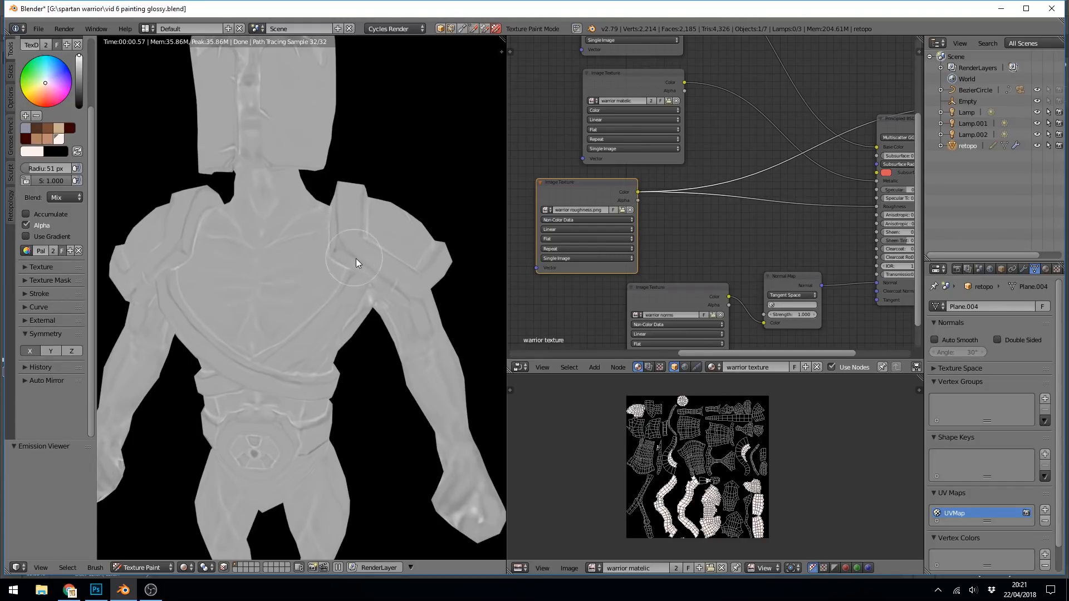
scroll(402, 252, down, 4)
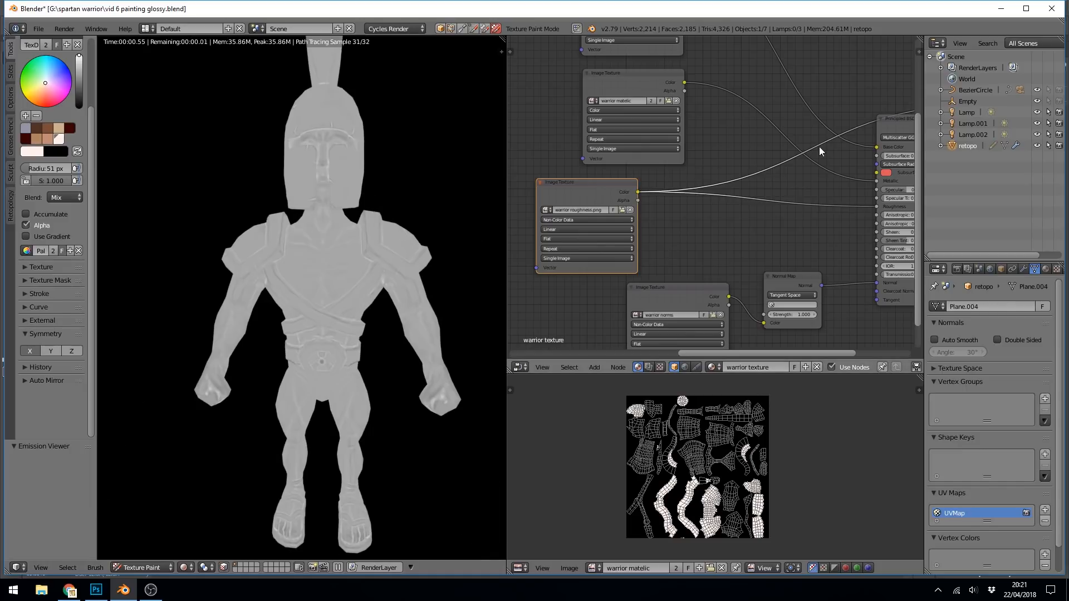
middle_drag(754, 198, 696, 221)
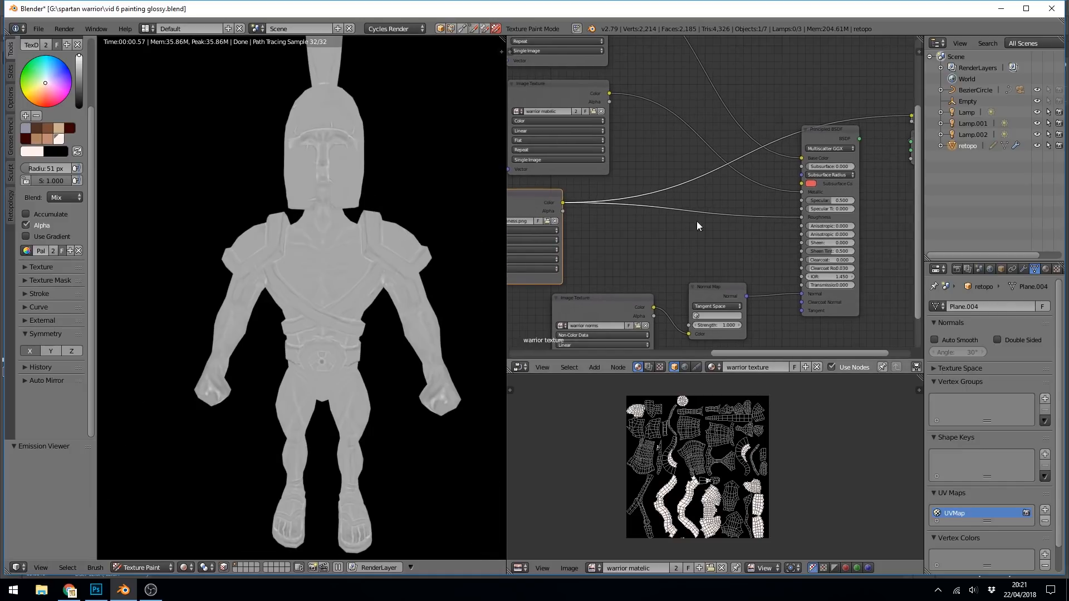
ctrl+shift+click(832, 133)
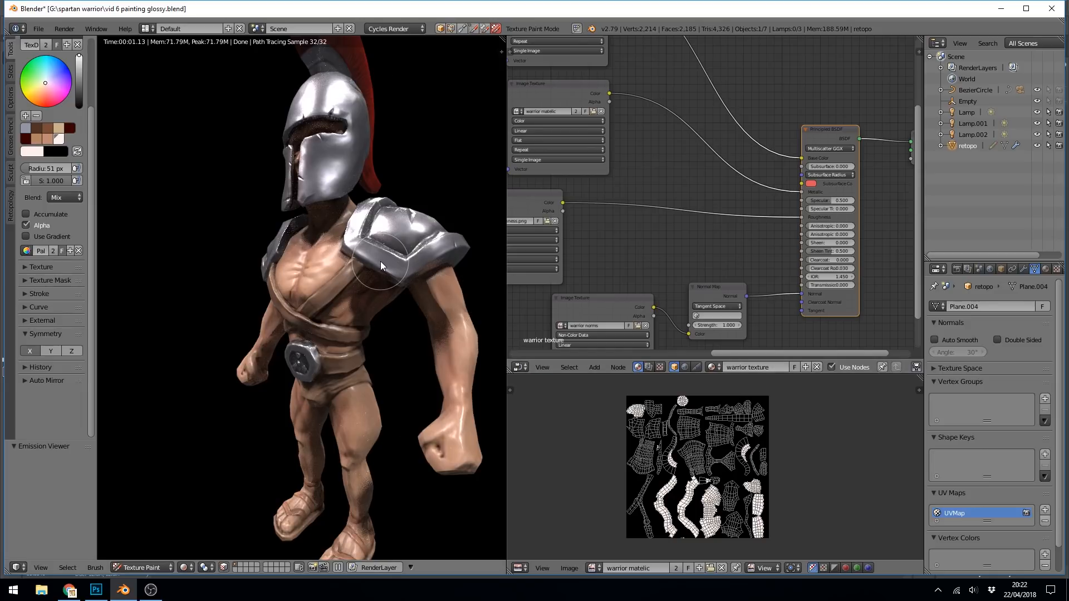
In Photoshop, add a Curves adjustment layer above the Invert layer, lift the midtones past output 145, and resave the roughness image
click(95, 590)
click(1005, 567)
click(1004, 393)
mouse_move(155, 335)
mouse_down()
mouse_move(154, 351)
mouse_move(149, 326)
mouse_up()
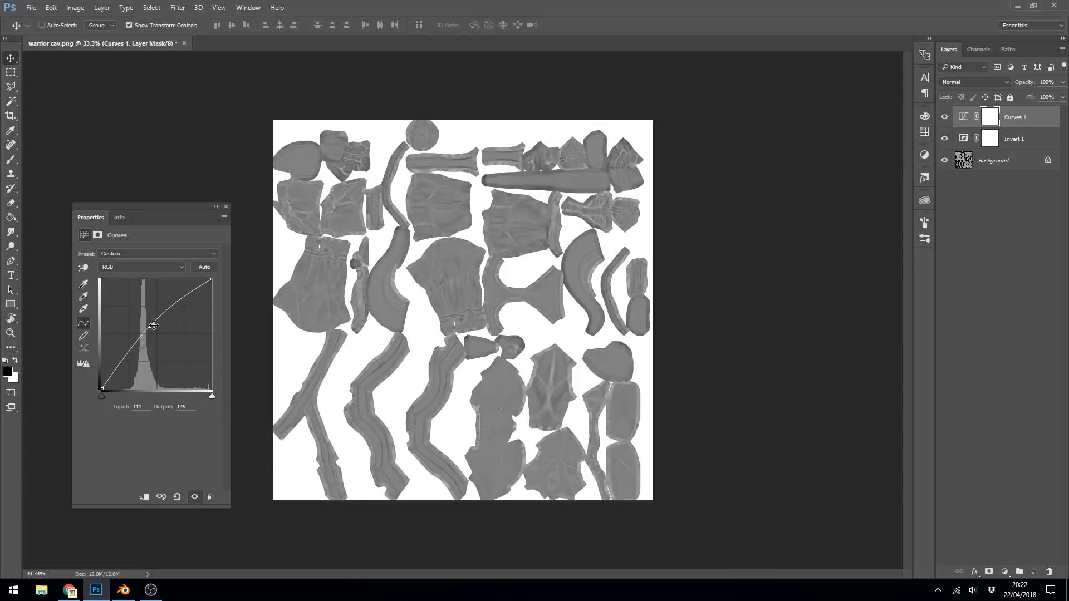
drag(150, 327, 148, 323)
click(31, 8)
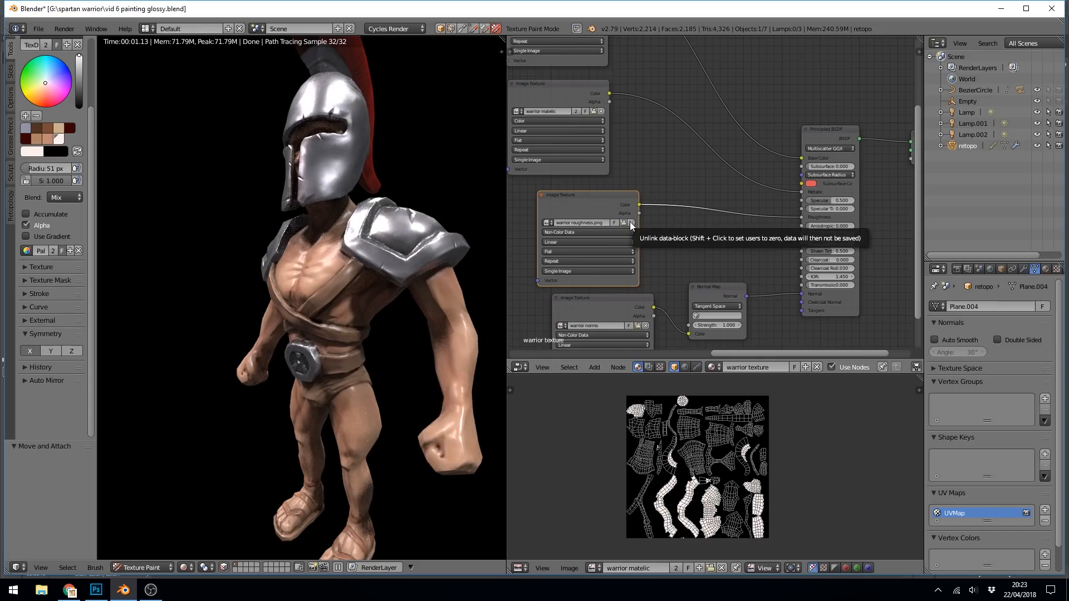
Back in Blender, show warrior roughness.png in the image editor, reload it from disk, and check the rendered armour from several angles
click(594, 568)
click(629, 534)
scroll(677, 483, down, 2)
click(572, 567)
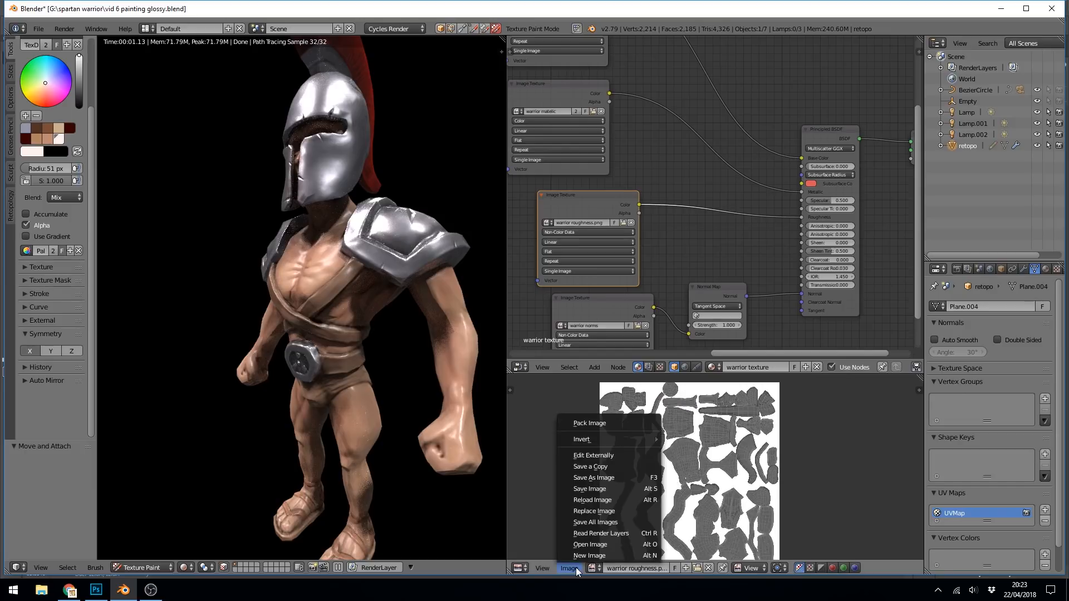
click(593, 499)
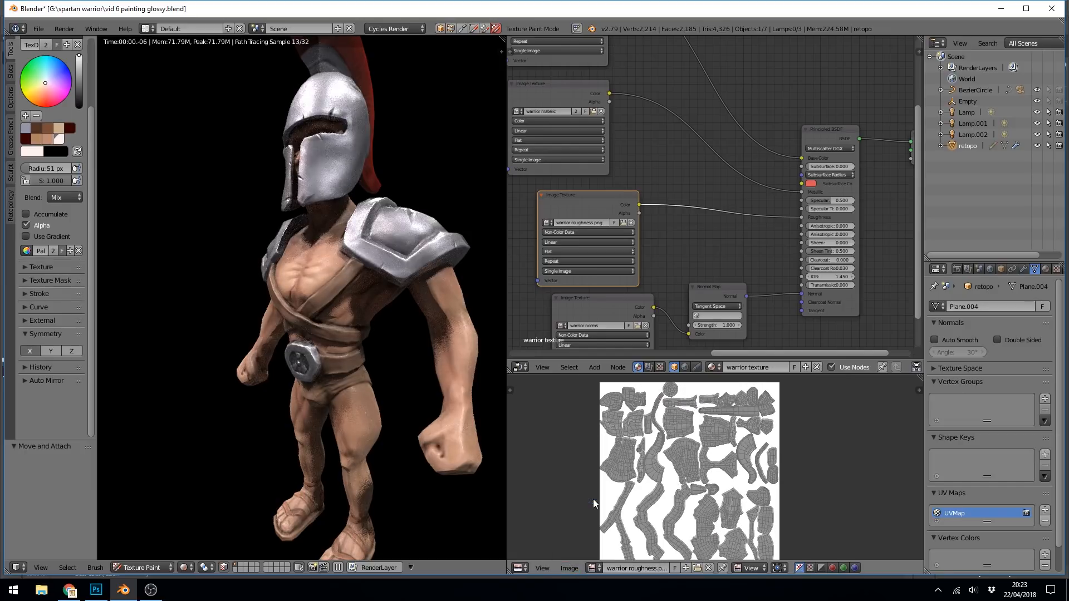
middle_drag(393, 272, 419, 355)
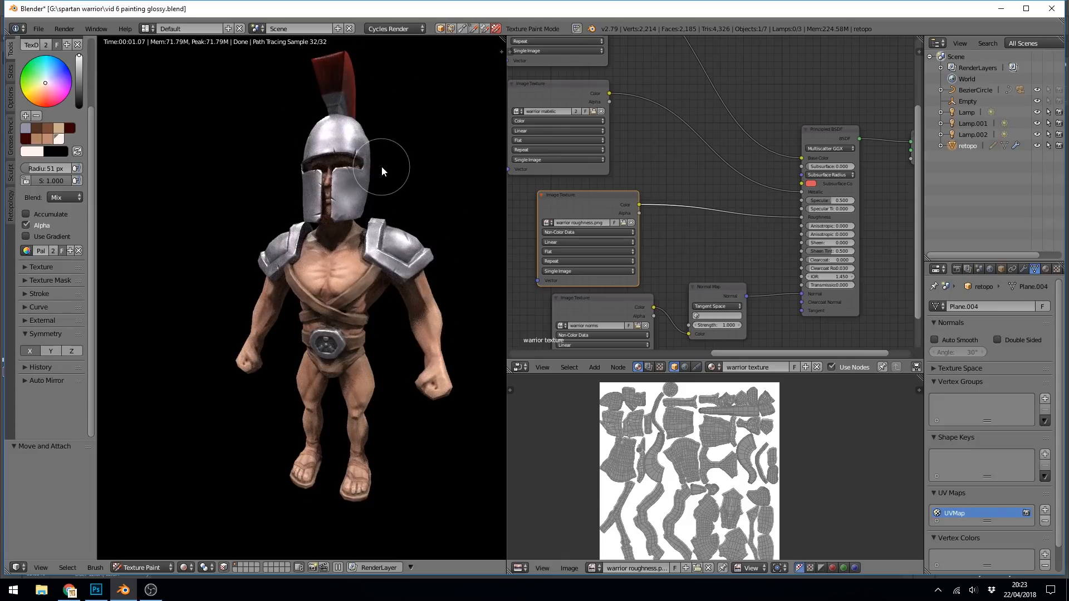
middle_drag(381, 166, 395, 266)
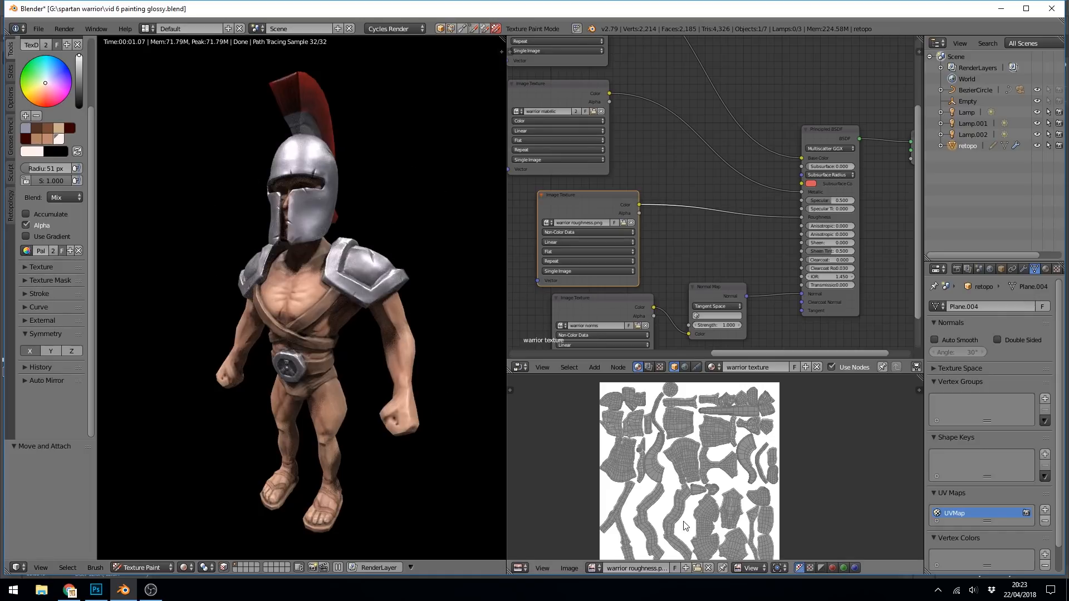
Switch the node editor to the World nodes, add an Environment Texture node, and link its Color to the Background node's Color
click(685, 368)
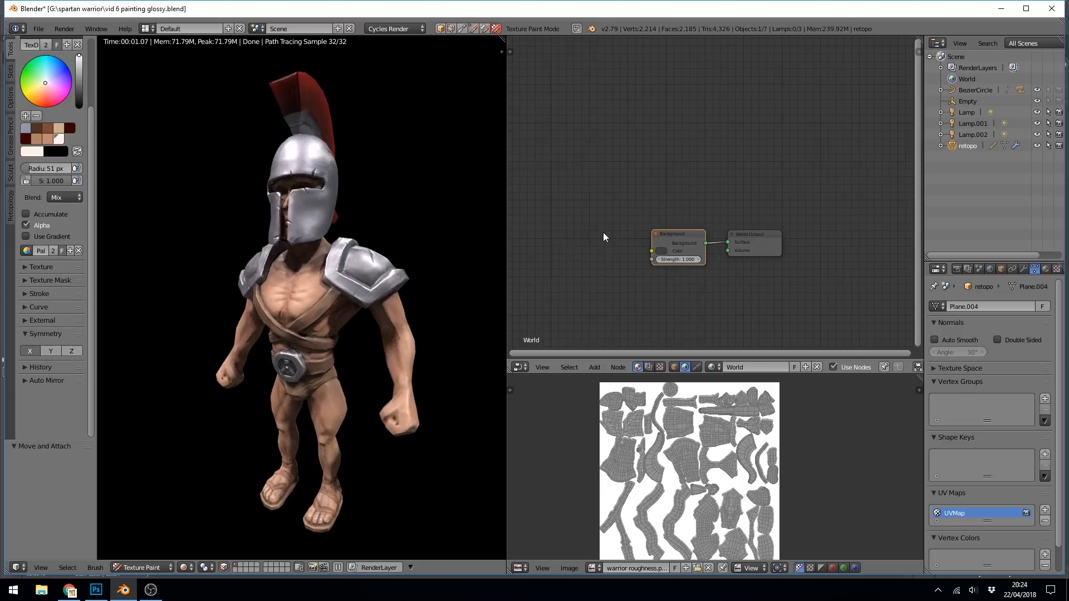
key(shift+a)
mouse_move(604, 233)
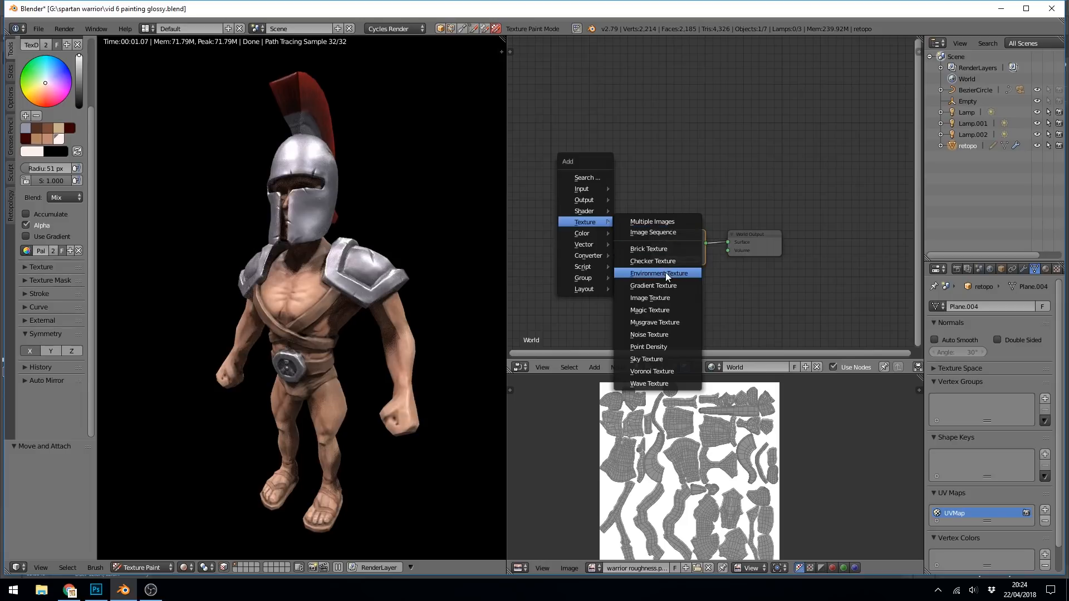
click(666, 272)
click(568, 218)
drag(619, 231, 651, 251)
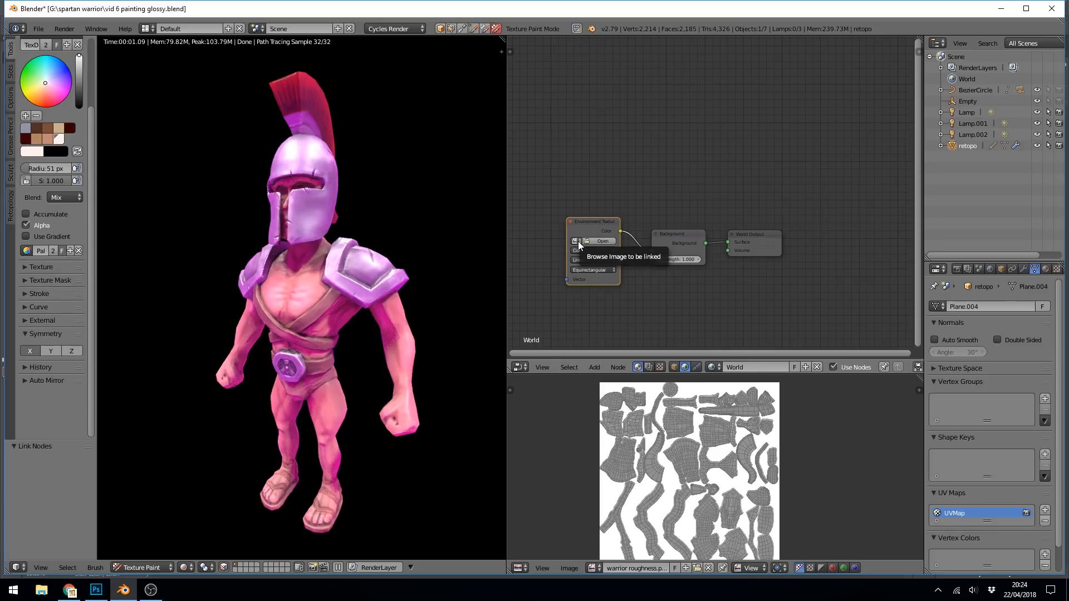
click(578, 241)
click(602, 241)
click(66, 73)
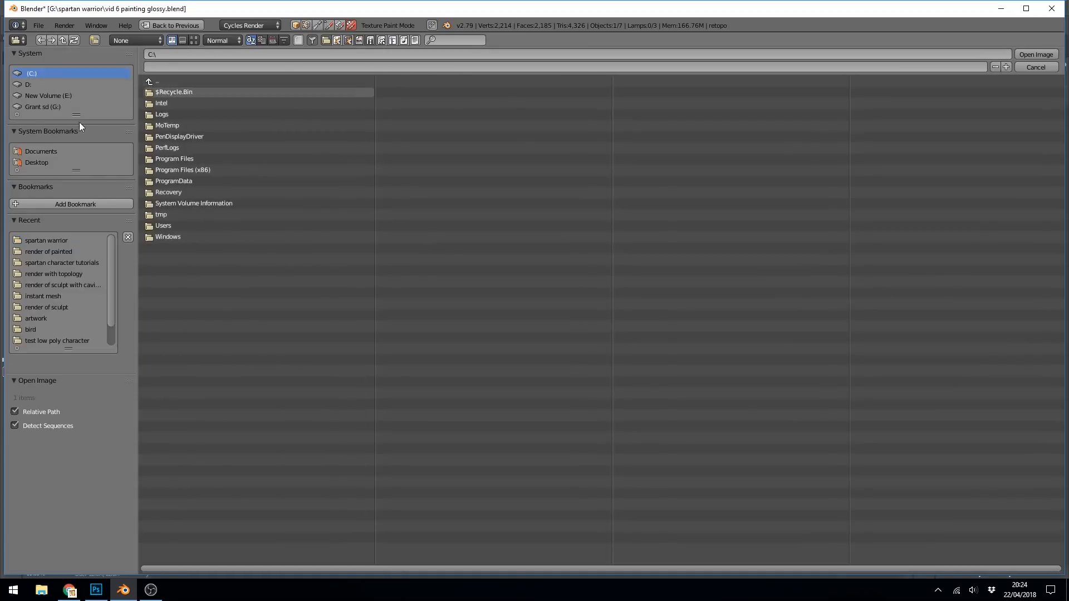
click(66, 96)
click(194, 149)
click(165, 237)
double_click(516, 124)
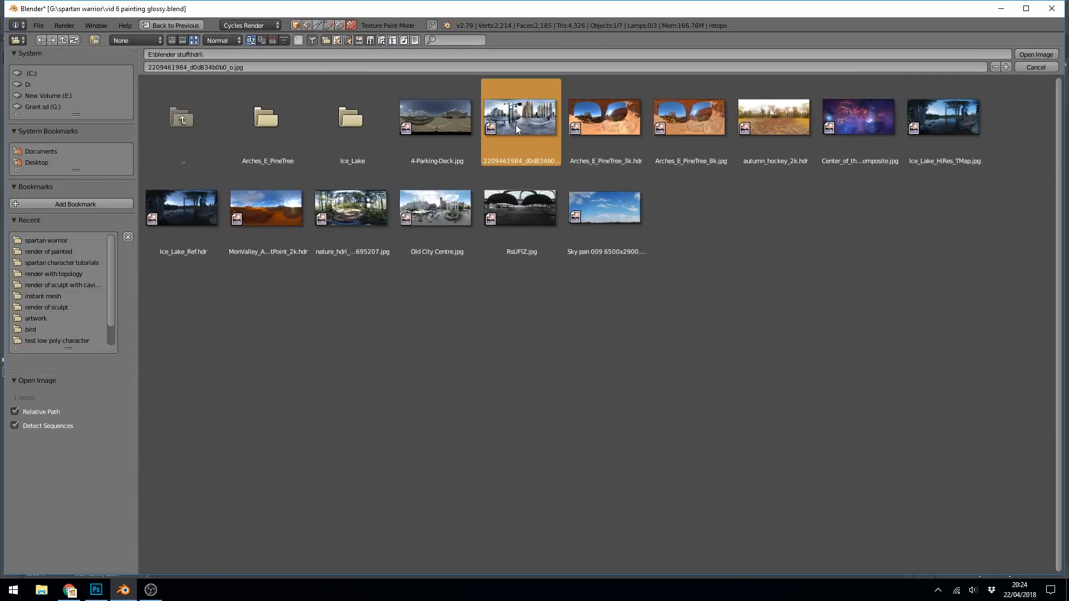
middle_drag(390, 357, 409, 352)
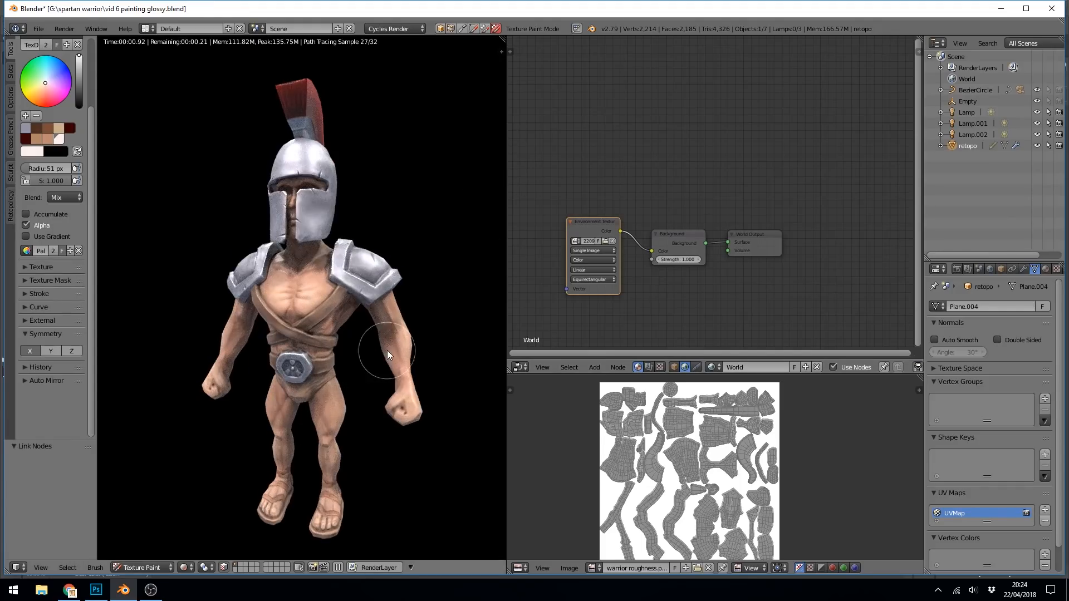
middle_drag(406, 261, 384, 264)
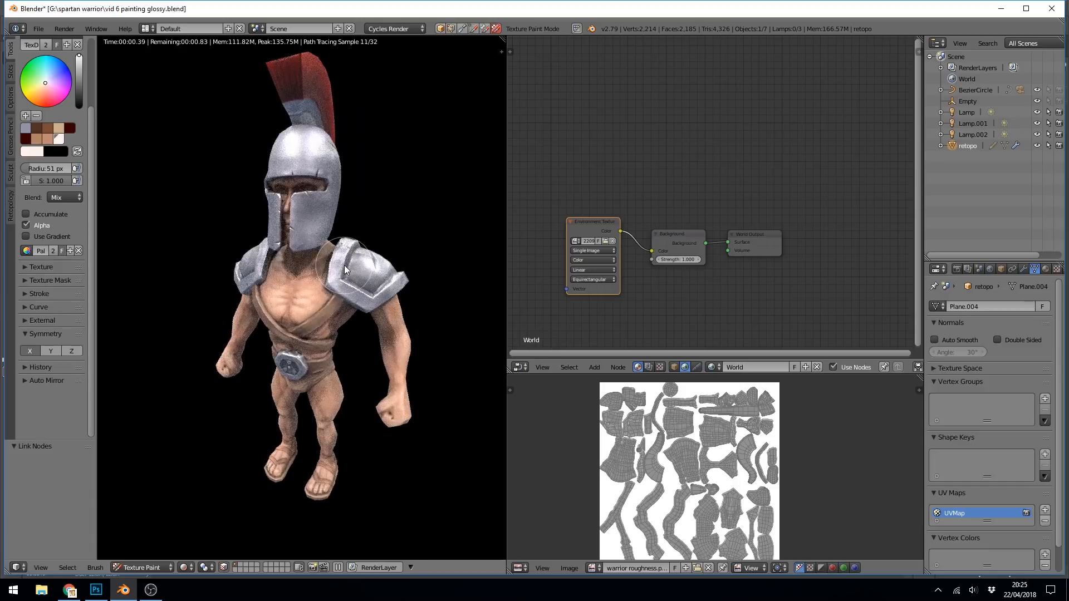
Raise the Cycles preview samples to about 58 in the render sampling settings
click(957, 269)
scroll(1062, 404, down, 6)
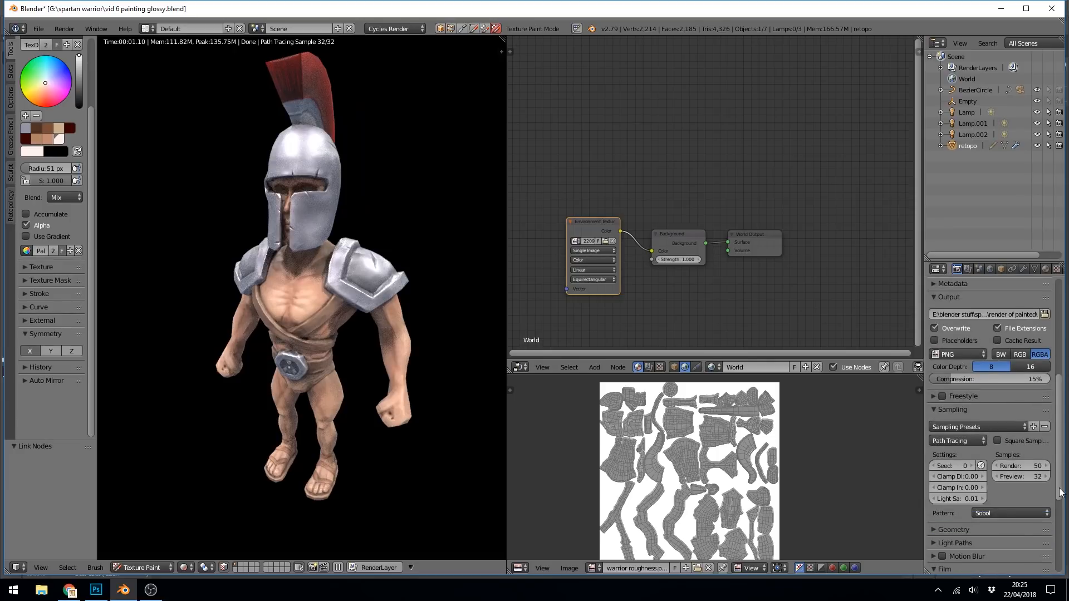
drag(1015, 471, 1036, 471)
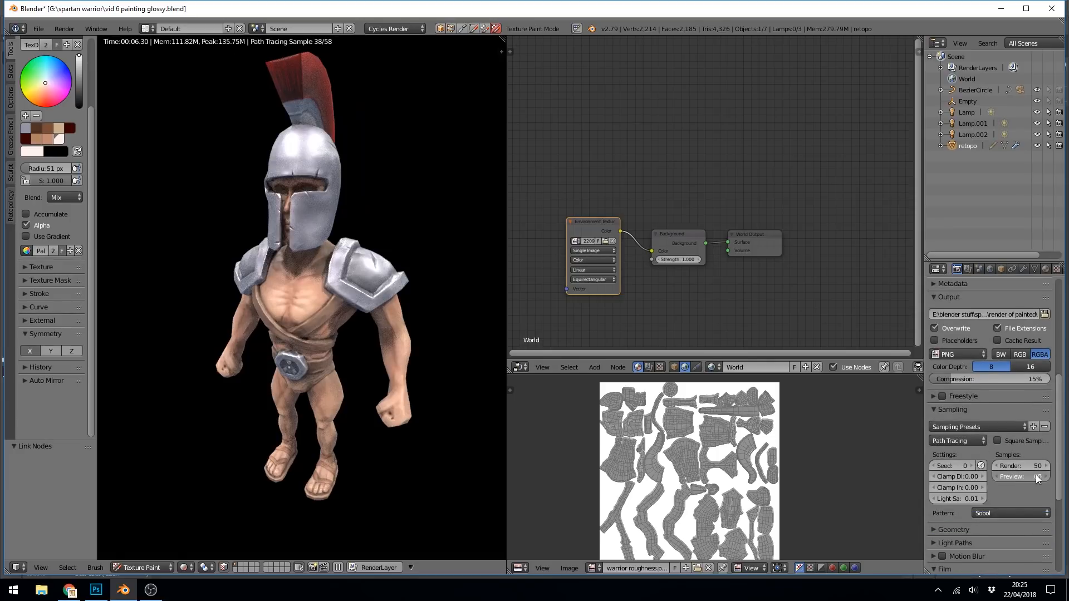
Inspect the rendered warrior from other angles, return to the warrior texture material nodes, select the roughness image node, and set Texture viewport shading
middle_drag(333, 162, 440, 385)
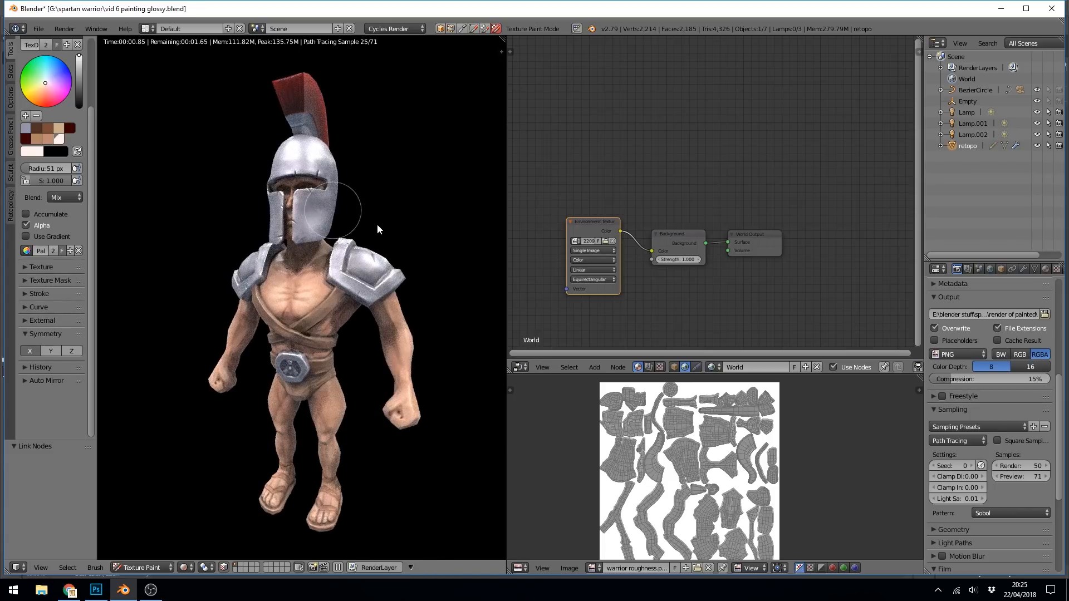
middle_drag(369, 167, 424, 334)
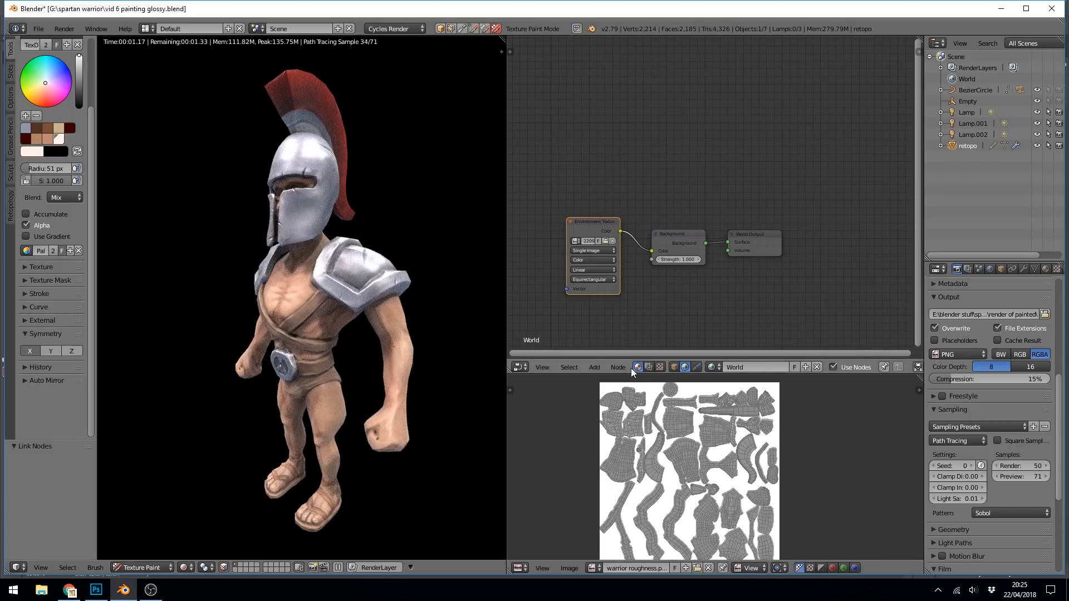
click(674, 367)
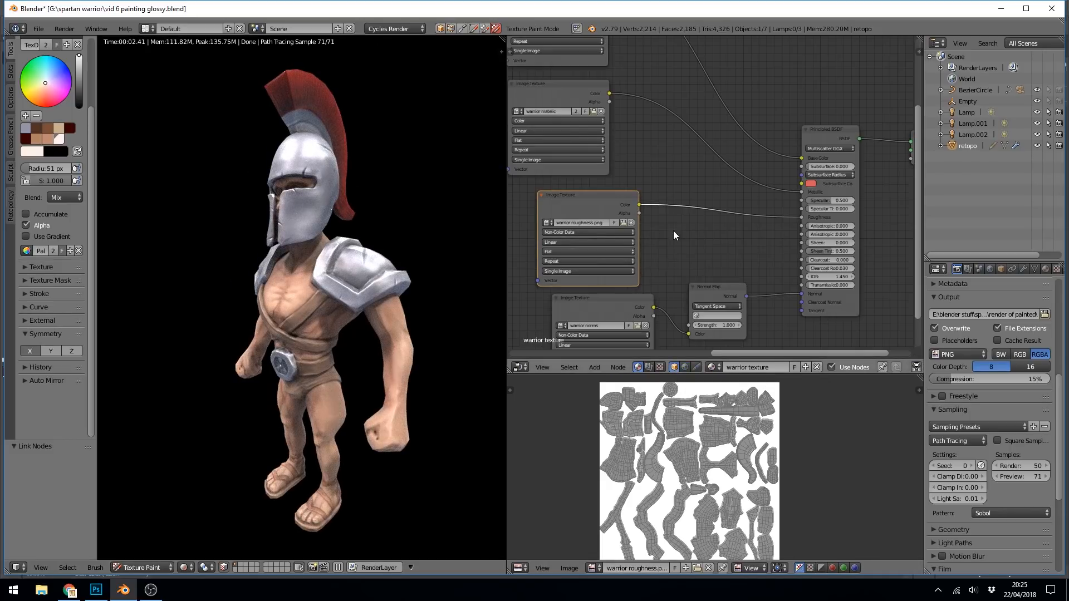
click(586, 196)
click(184, 567)
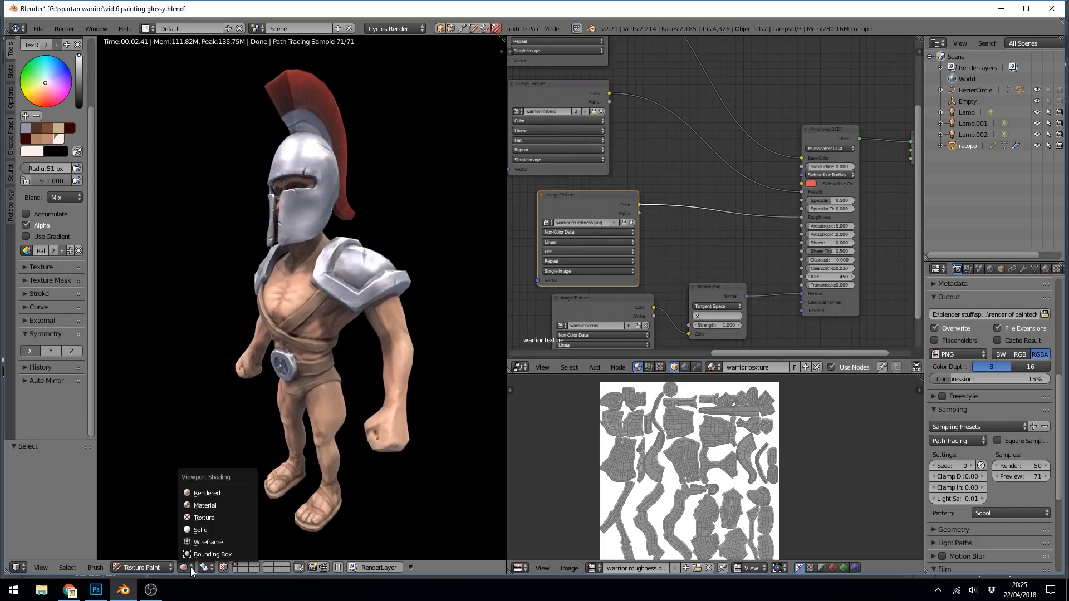
click(209, 519)
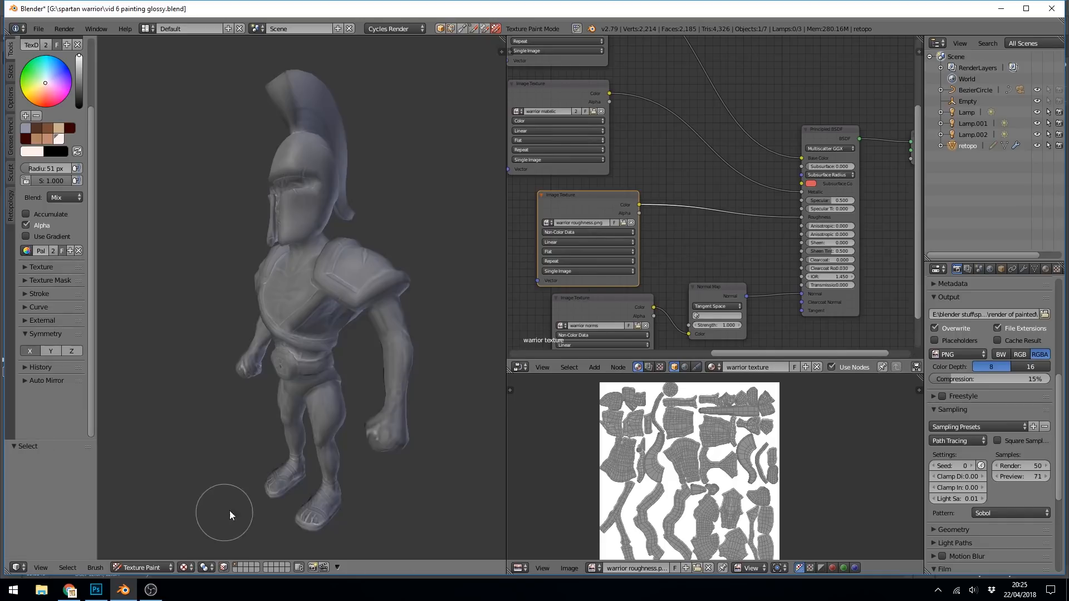
Create a new texture paint brush from the TexDraw brush and rename it as a texture brush
scroll(366, 236, up, 3)
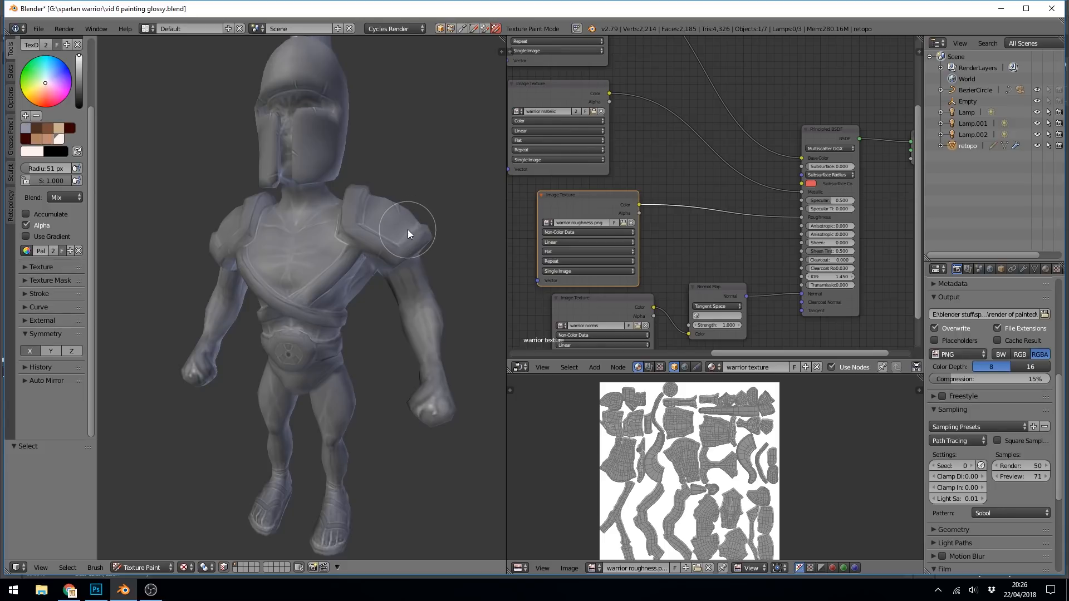
scroll(89, 61, up, 3)
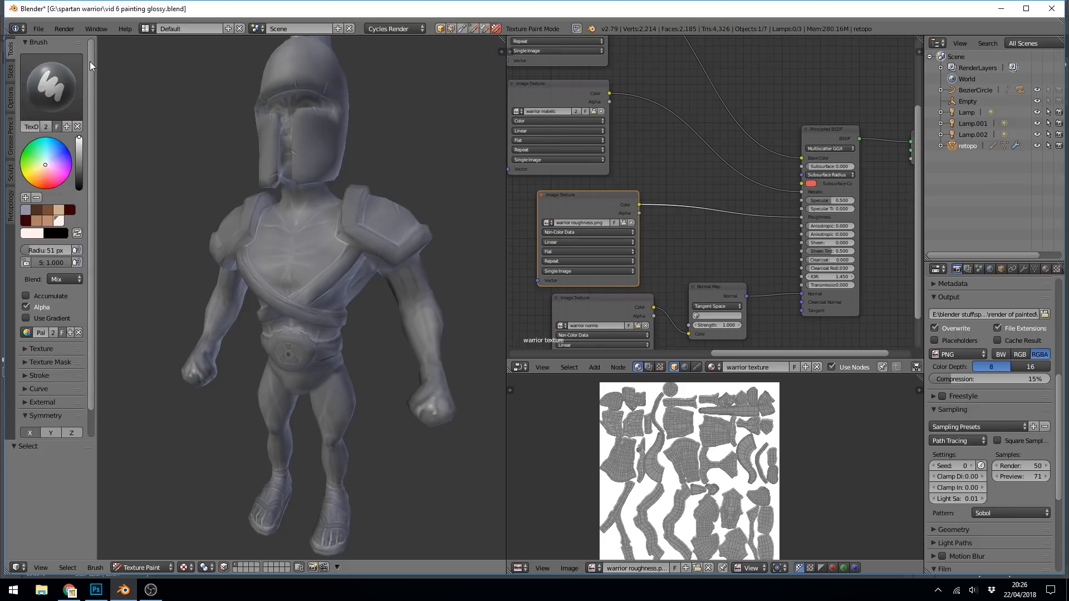
click(66, 126)
double_click(29, 127)
key(BackSpace)
scroll(69, 225, down, 1)
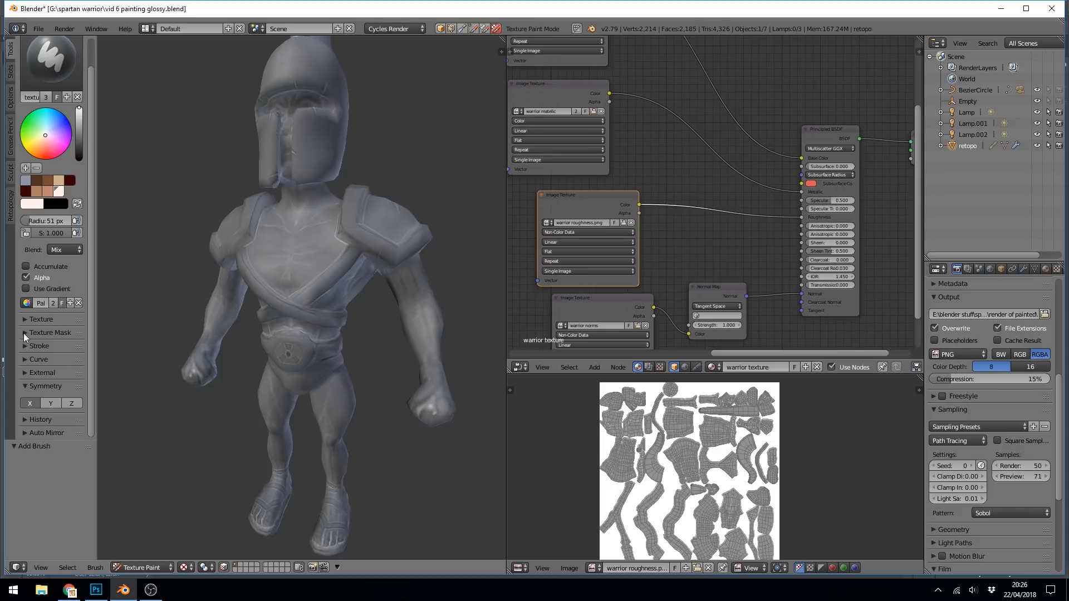
Add a new texture to the brush's Texture Mask and display the Brush Mask texture's settings in the properties editor
click(24, 333)
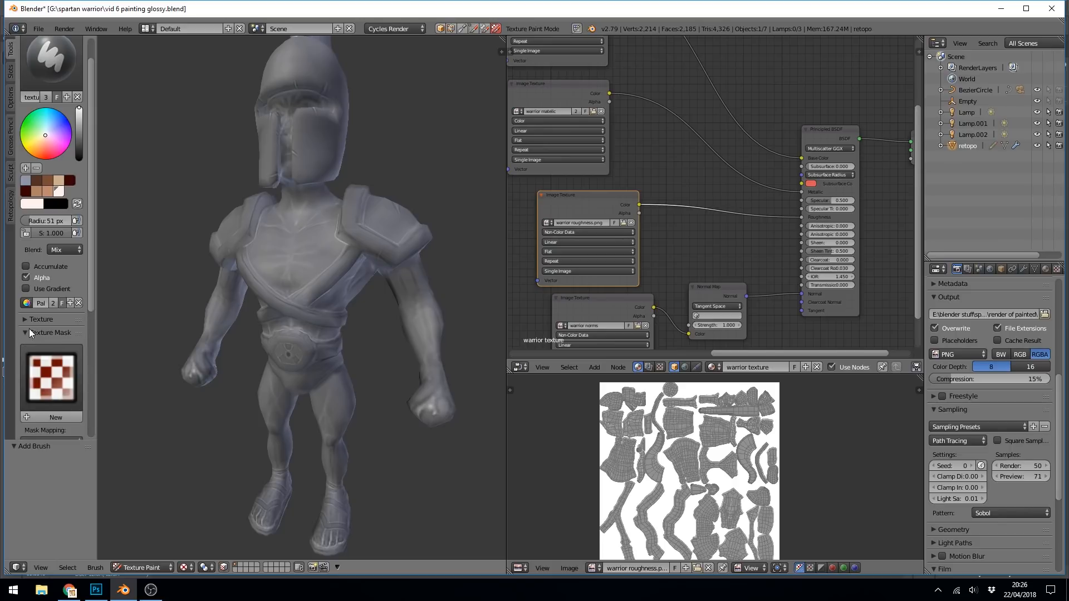
click(23, 319)
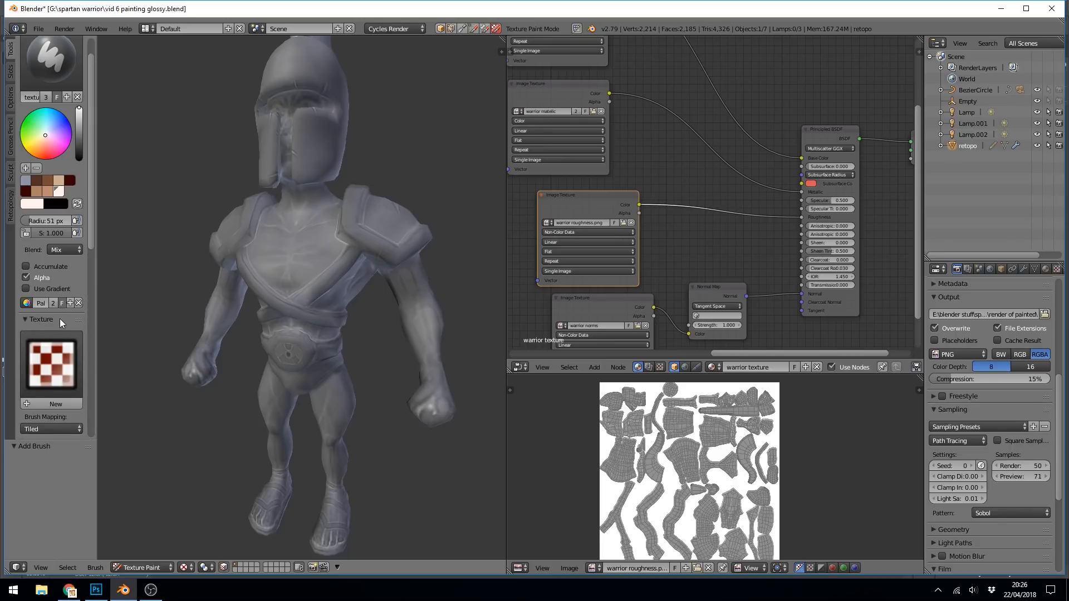
click(24, 321)
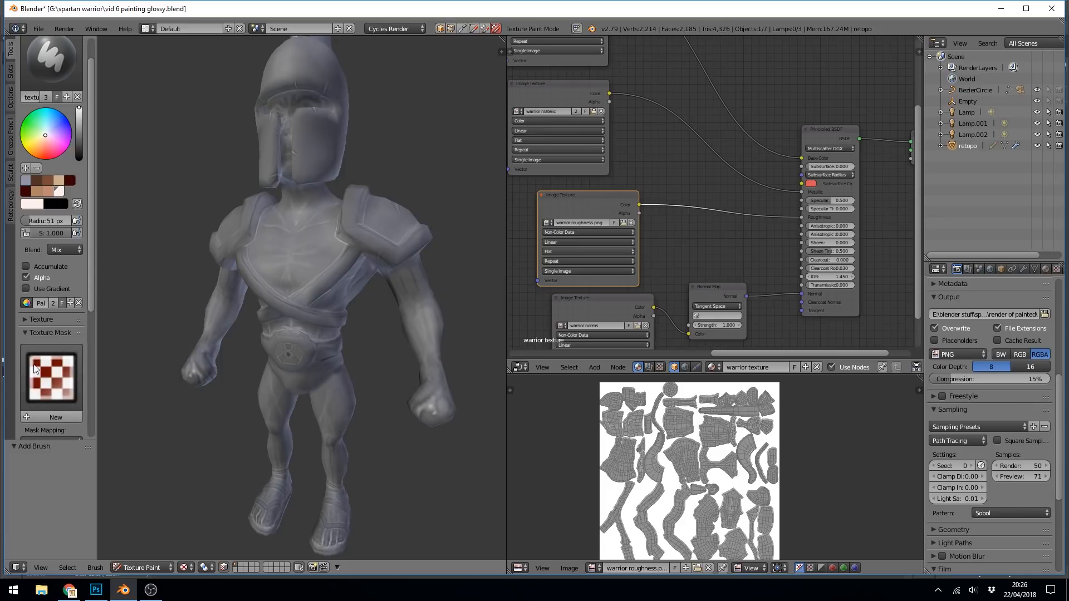
click(57, 416)
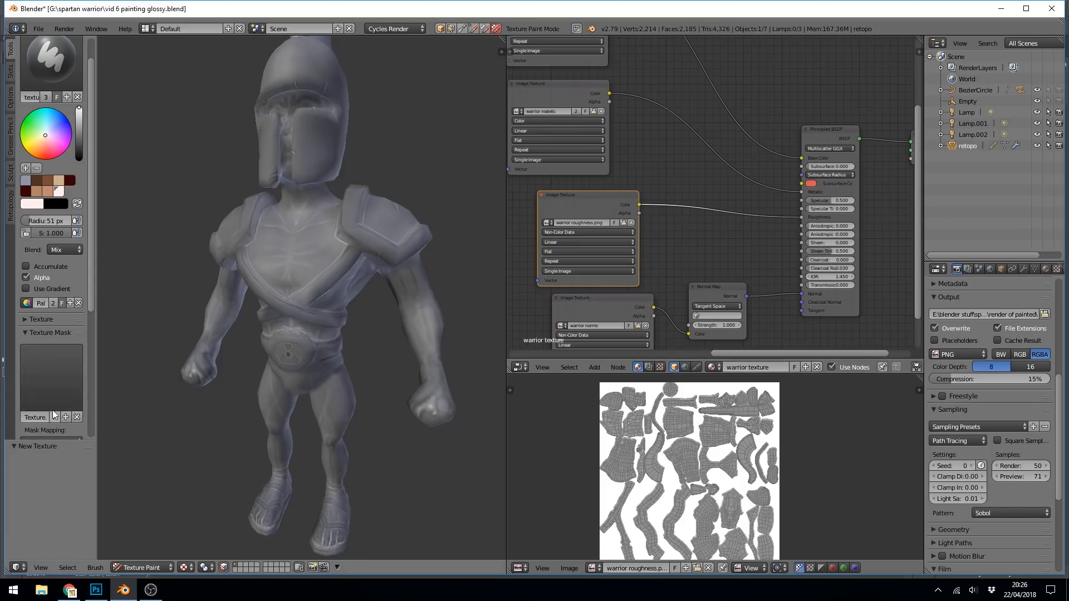
click(1056, 269)
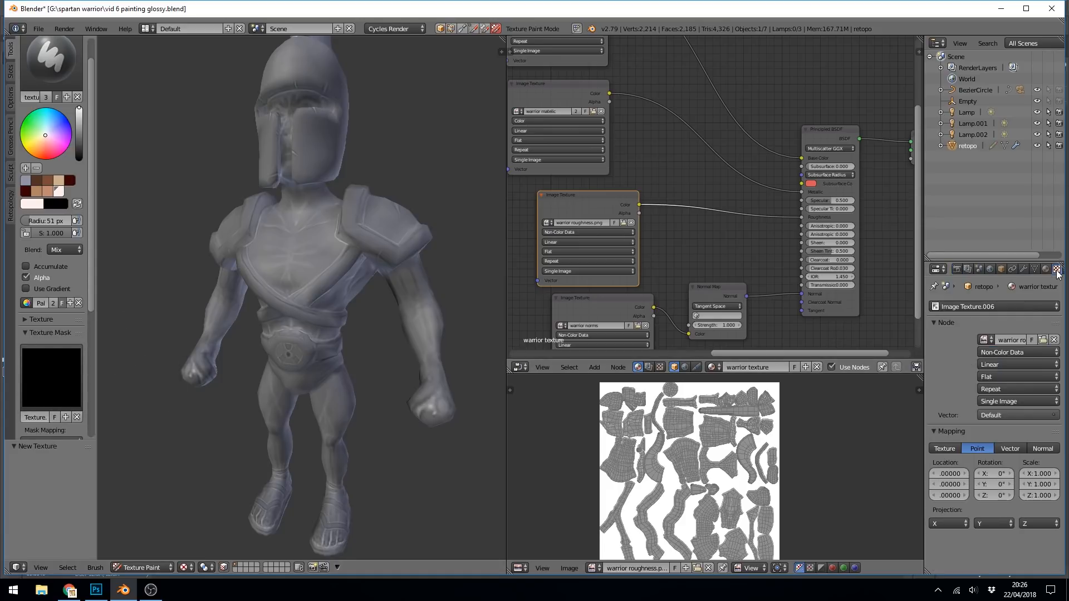
click(994, 307)
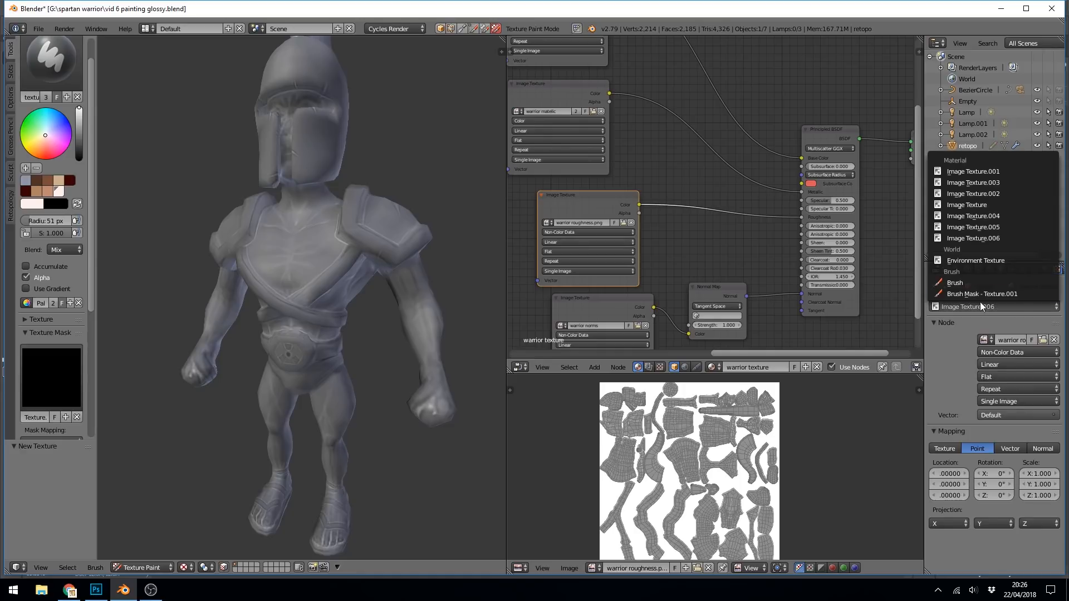
click(983, 295)
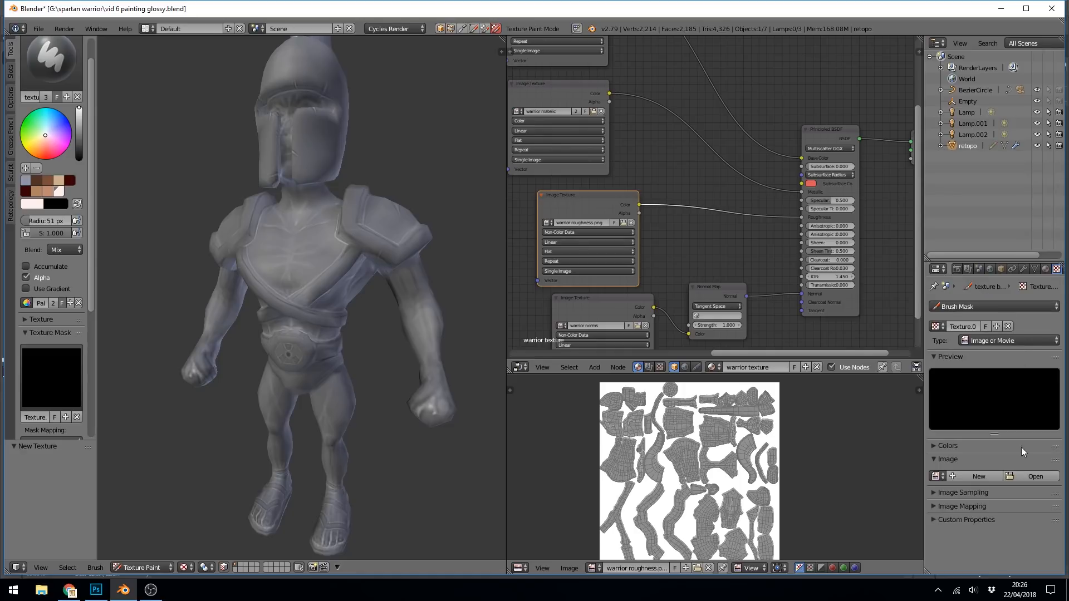
Set the brush mask texture's type to Clouds and its size to about 0.75
click(982, 342)
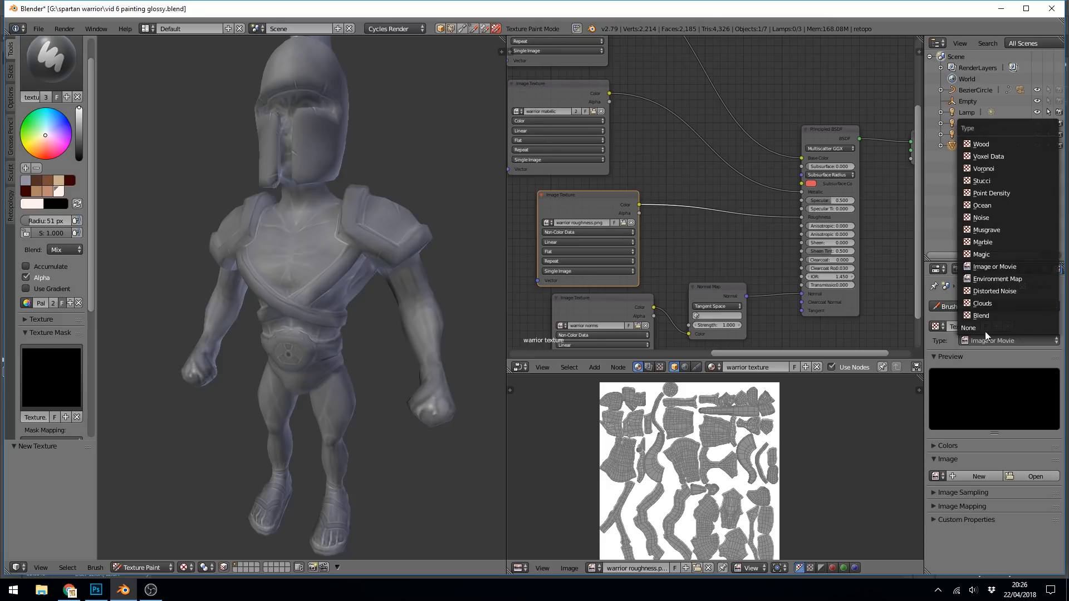
click(983, 303)
click(985, 532)
text(2)
key(Return)
drag(990, 531, 983, 532)
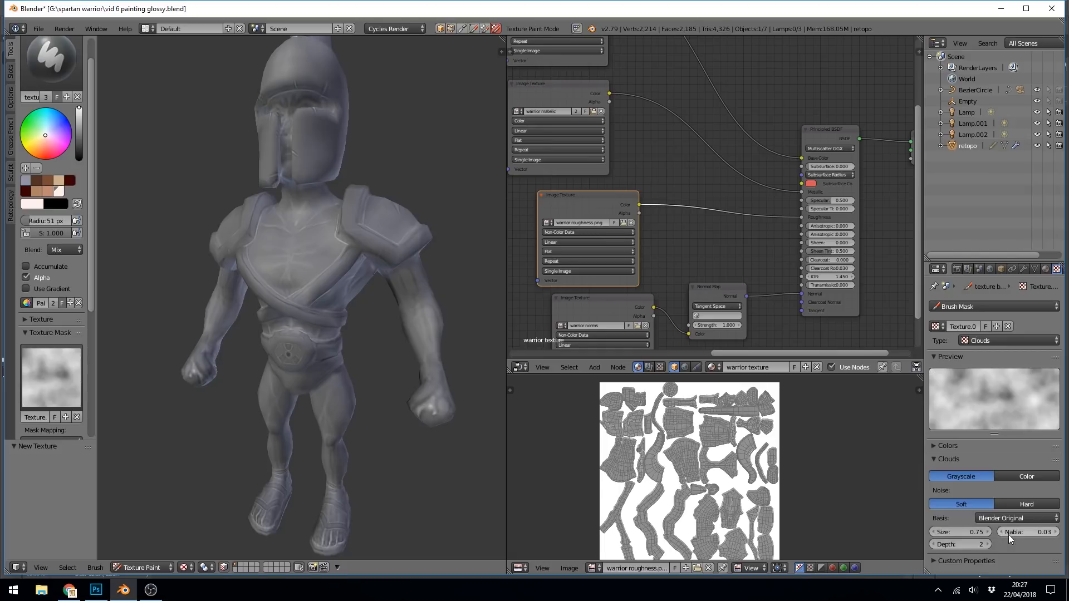
Try Hard noise, return to Soft, and refine the clouds texture to size 0.65, nabla 0.10 and depth 3
click(1014, 503)
click(966, 506)
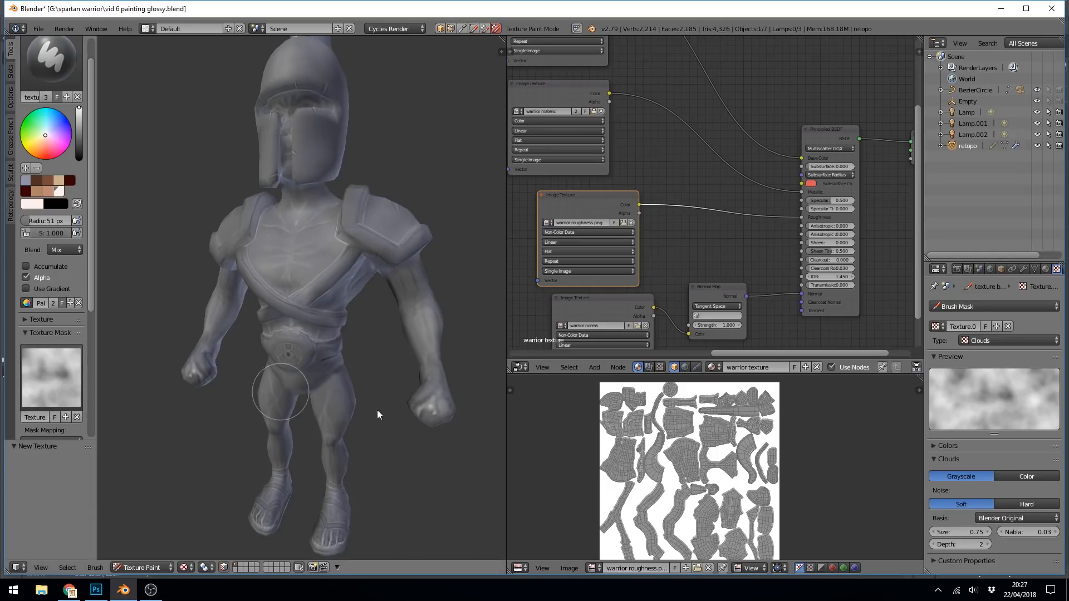
click(932, 531)
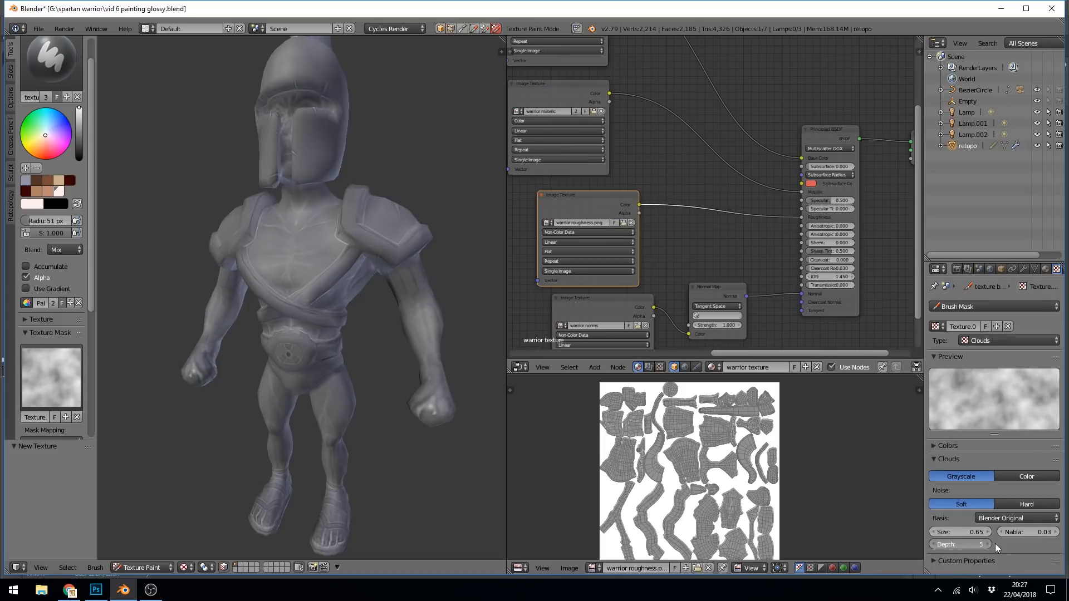
drag(971, 543, 973, 544)
click(950, 532)
key(Return)
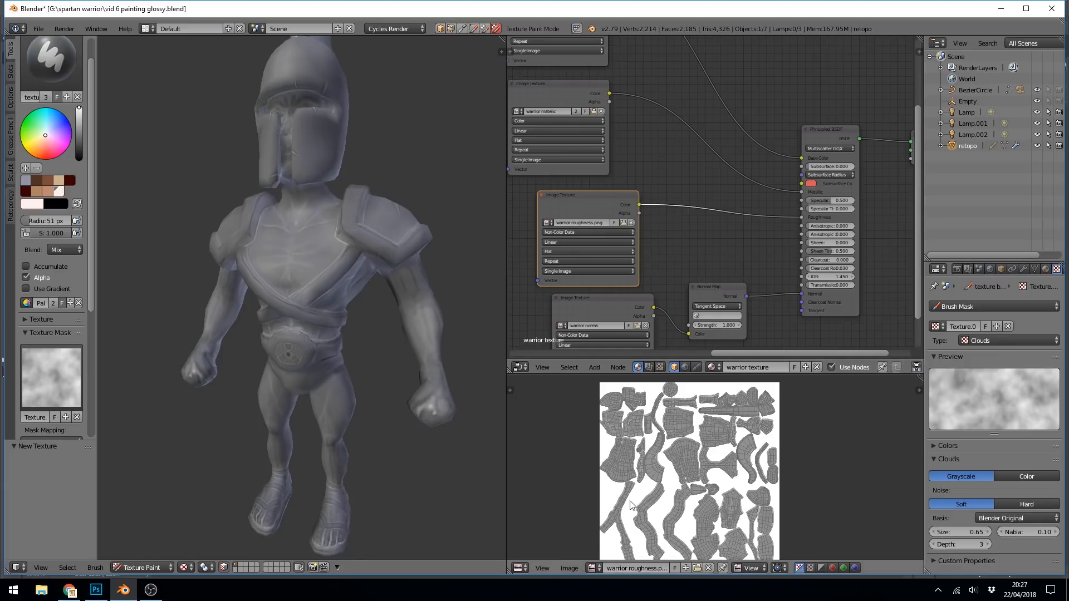
Set the texture brush's blending mode to Screen in Texture Paint mode
key(Tab)
key(Tab)
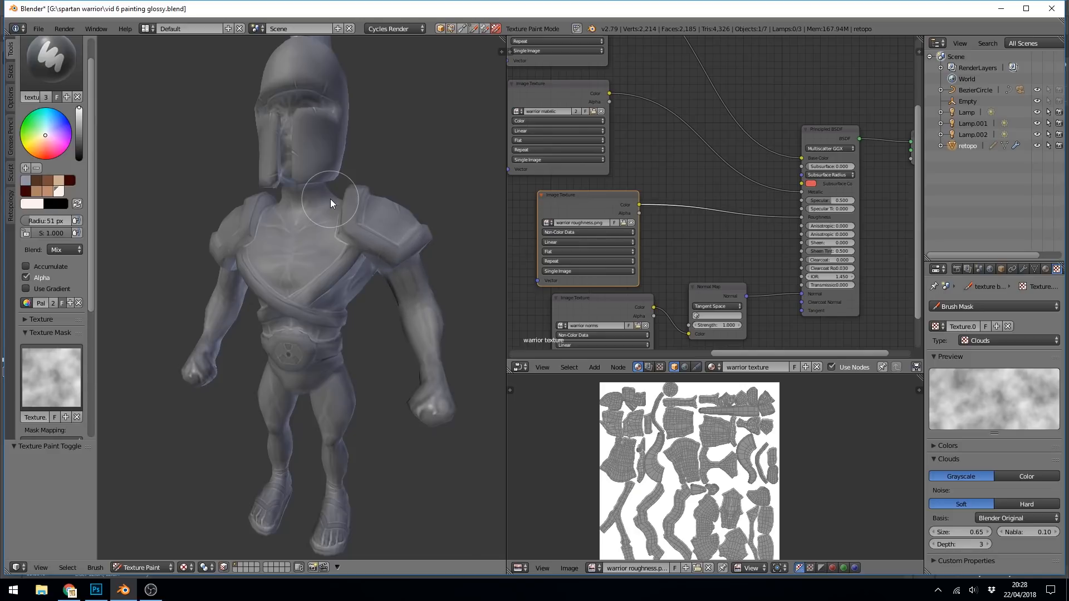
click(72, 250)
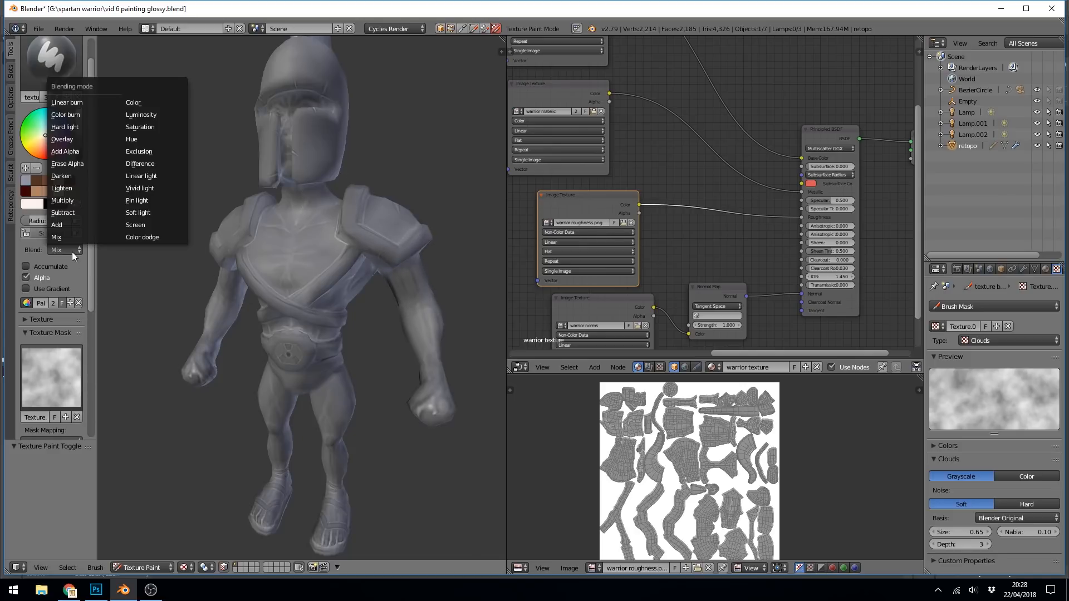
click(131, 226)
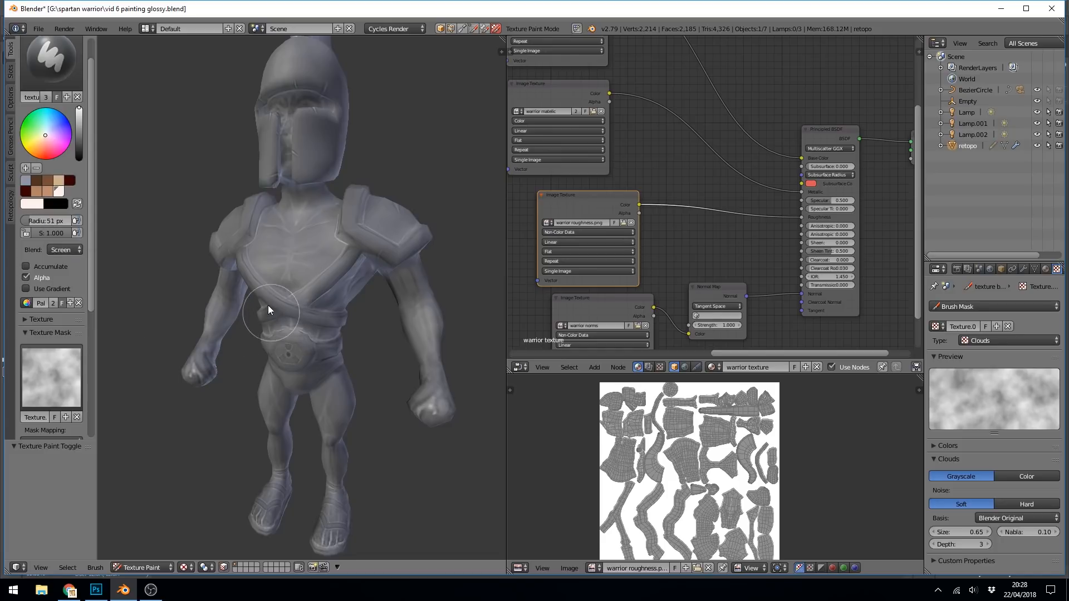
Select the linked skin faces of the warrior's chest, arms and legs for masked painting, and check them from several angles
middle_drag(304, 279, 284, 256)
key(l)
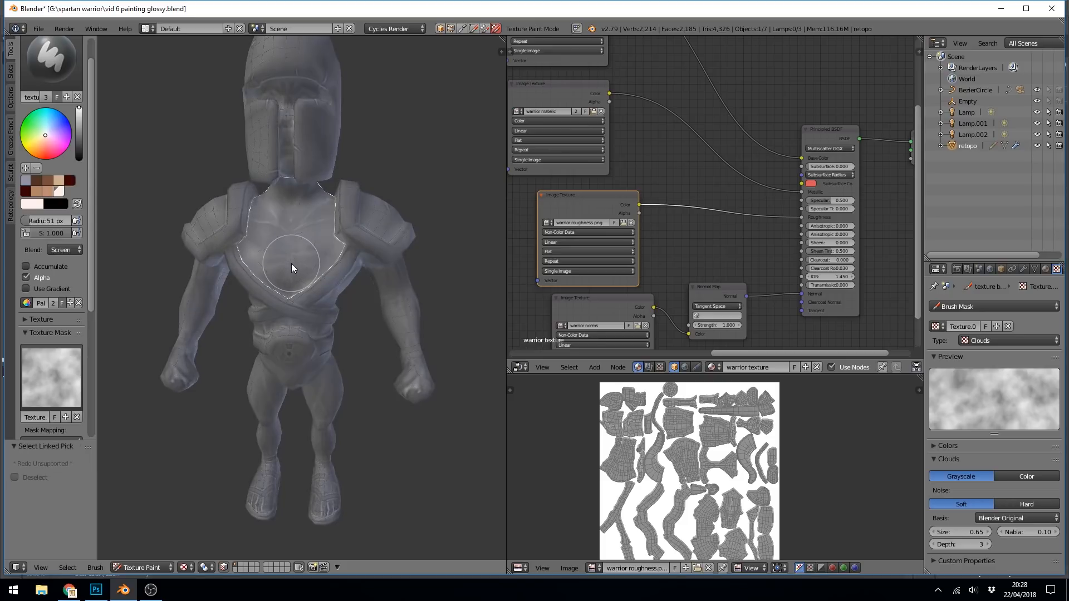
middle_drag(286, 305, 335, 298)
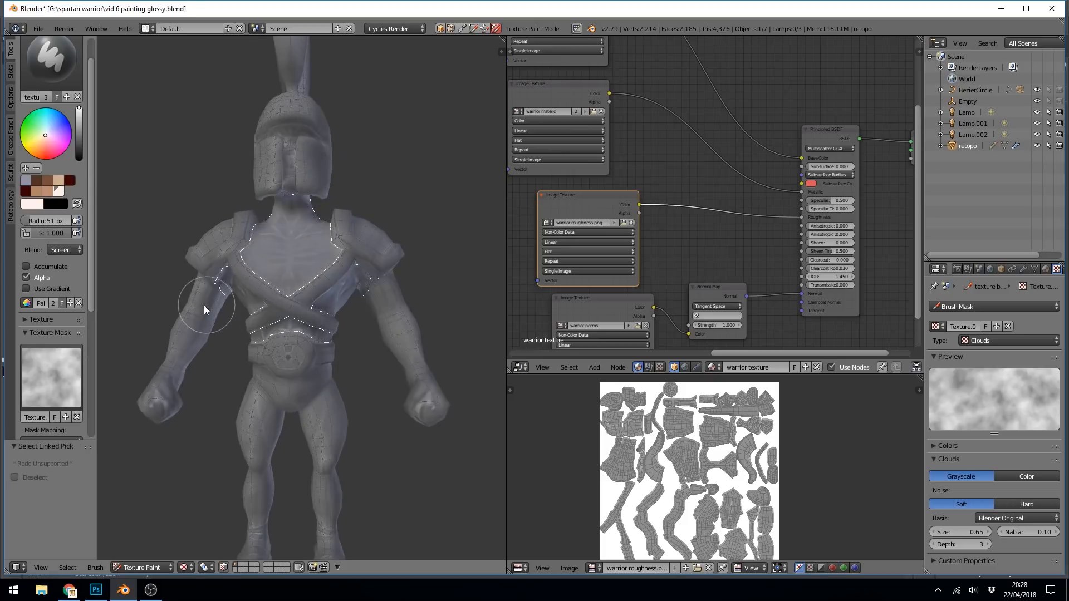
key(l)
key(l)
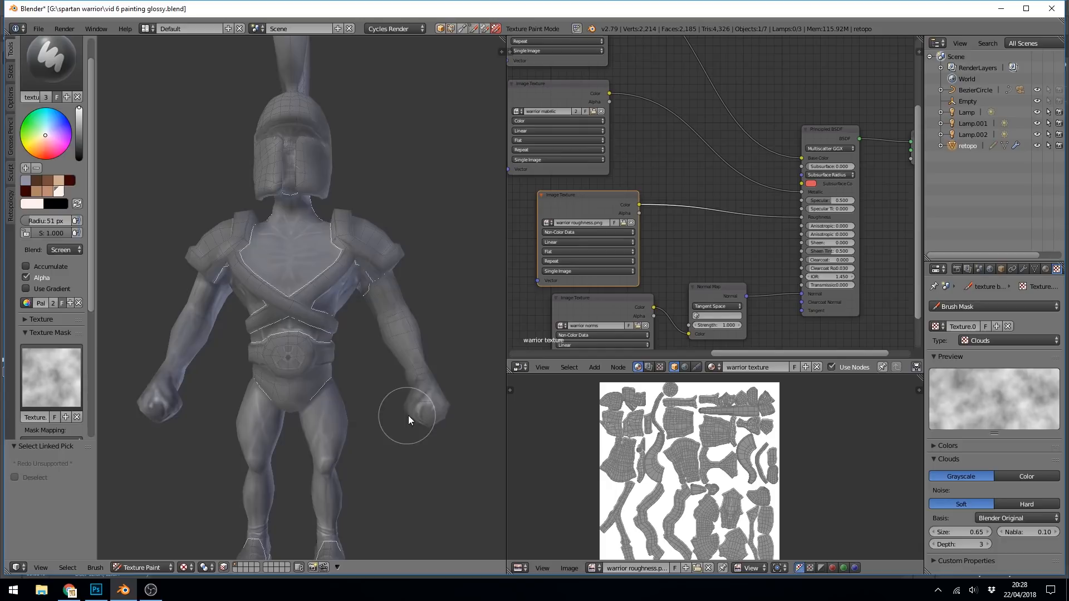
shift+middle_drag(319, 462, 210, 406)
middle_drag(370, 411, 265, 402)
mouse_move(325, 456)
middle_down()
mouse_move(311, 377)
mouse_move(382, 289)
mouse_move(395, 251)
mouse_move(393, 336)
mouse_move(354, 266)
middle_up()
middle_drag(299, 194, 349, 315)
Enlarge the brush radius to 84 px and paint lighter cloudy roughness variation across the chest and lower neck
scroll(349, 315, up, 4)
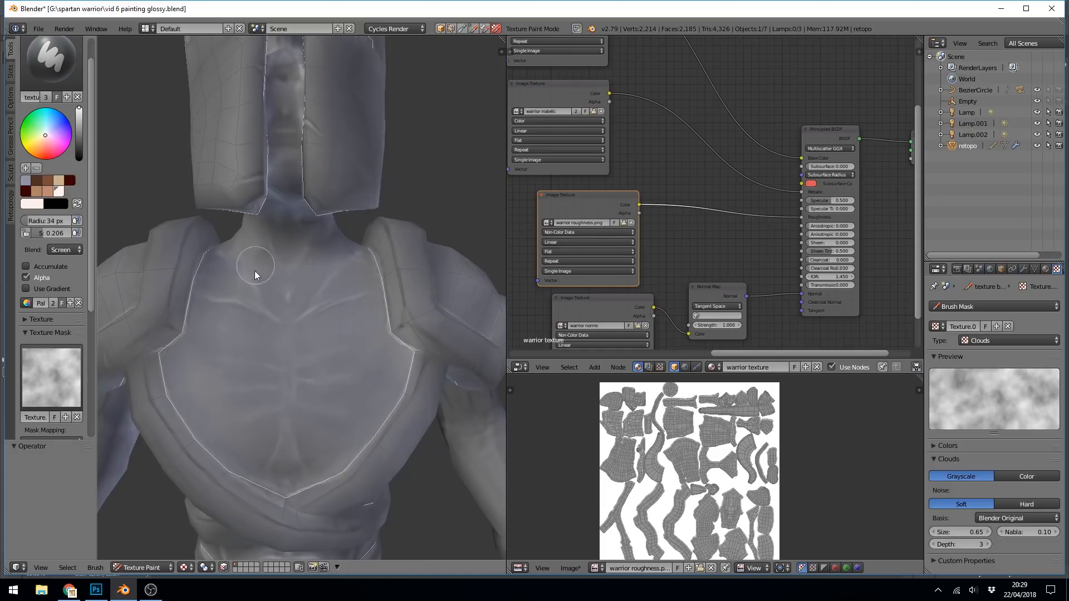
key(f)
click(353, 318)
mouse_move(236, 303)
mouse_down()
mouse_move(322, 314)
mouse_move(211, 343)
mouse_move(215, 387)
mouse_move(279, 382)
mouse_move(279, 450)
mouse_move(289, 198)
mouse_up()
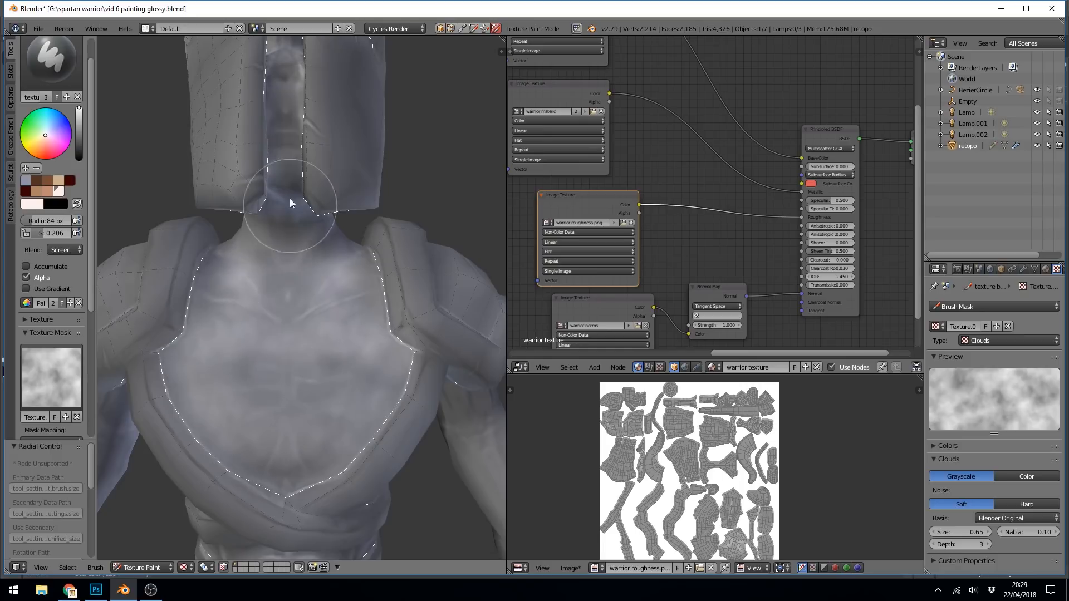
Reduce the brush radius to 39 px and paint lighter roughness patches on the face inside the helmet opening
shift+middle_drag(310, 201, 321, 346)
shift+middle_drag(312, 249, 310, 329)
mouse_move(284, 241)
mouse_down()
mouse_move(286, 259)
mouse_move(304, 261)
mouse_up()
key(f)
click(279, 260)
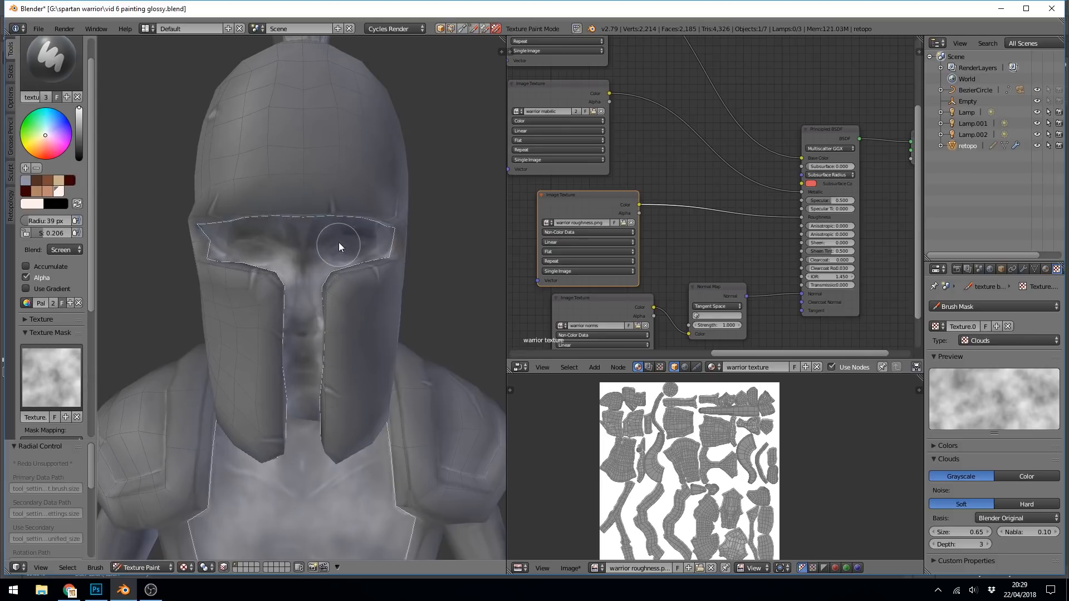
scroll(318, 225, up, 2)
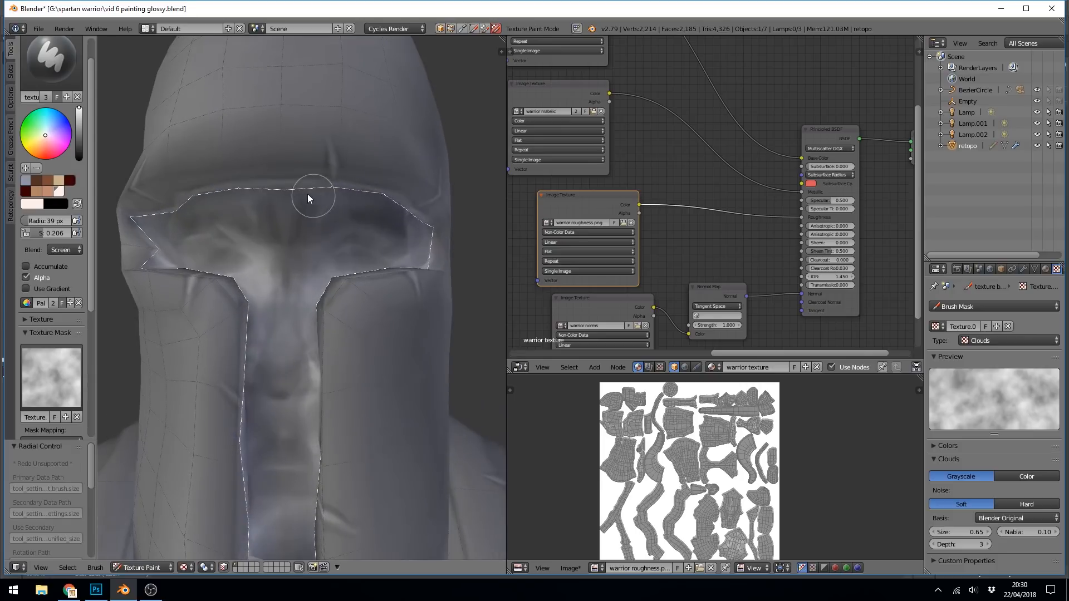
middle_drag(375, 234, 357, 246)
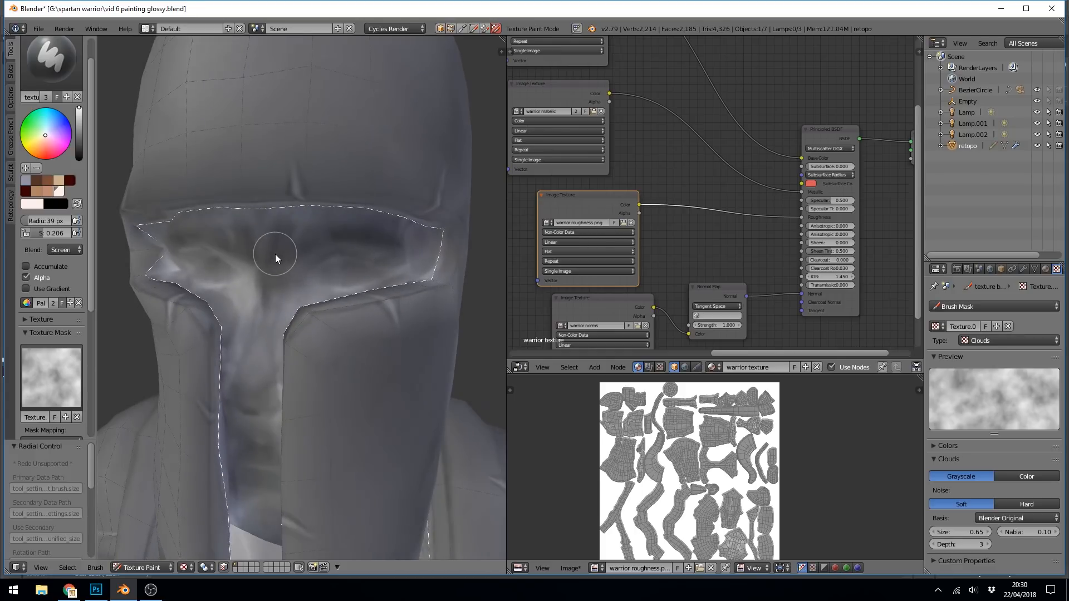
mouse_move(328, 279)
middle_down()
mouse_move(346, 245)
mouse_move(342, 278)
mouse_move(354, 297)
middle_up()
mouse_move(369, 295)
mouse_down()
mouse_move(336, 328)
mouse_move(375, 289)
mouse_move(365, 293)
mouse_up()
Paint cloudy roughness variation on the neck and the skin beneath the helmet, working around it from several angles
mouse_move(358, 306)
middle_down()
mouse_move(355, 320)
mouse_move(360, 257)
mouse_move(353, 292)
middle_up()
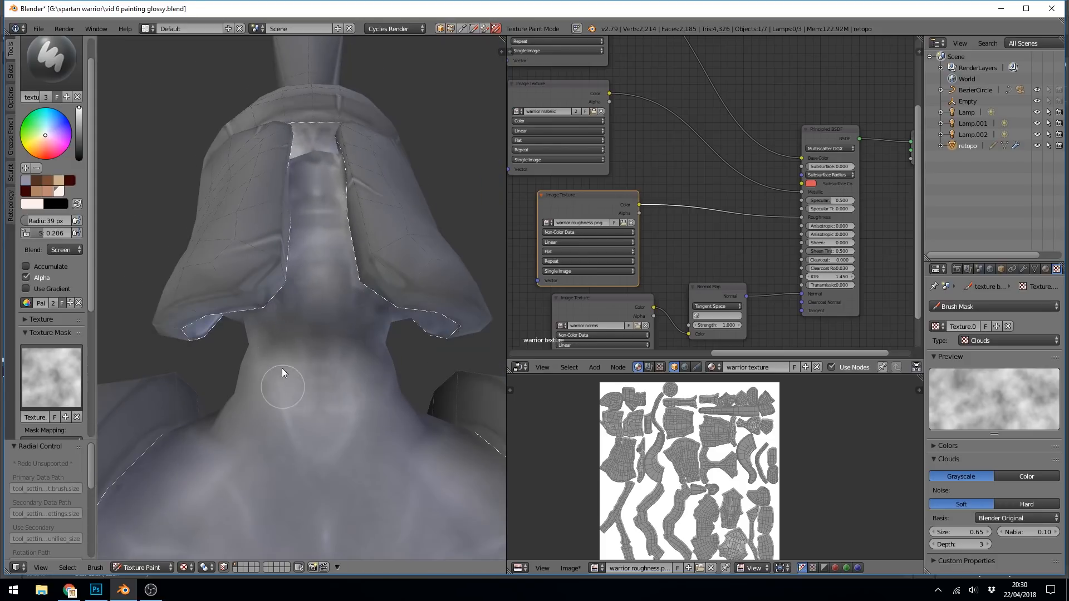
middle_drag(301, 292, 268, 314)
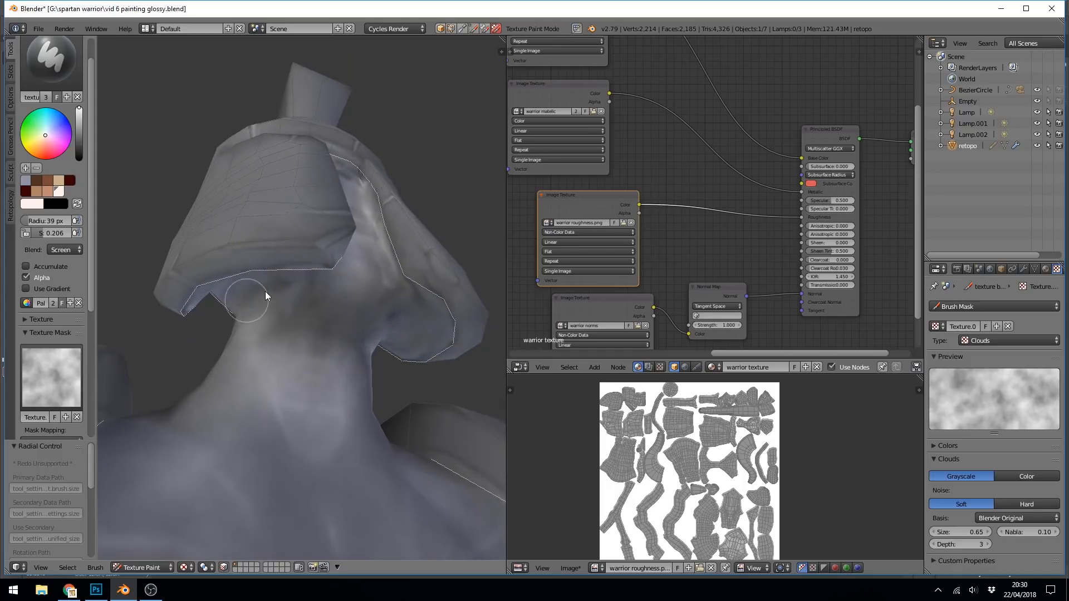
middle_drag(348, 341, 302, 349)
middle_drag(277, 401, 380, 368)
middle_drag(372, 305, 322, 310)
Examine the painted skin roughness on the warrior's chest, back, arms and legs from several angles
scroll(343, 223, down, 4)
scroll(95, 226, down, 8)
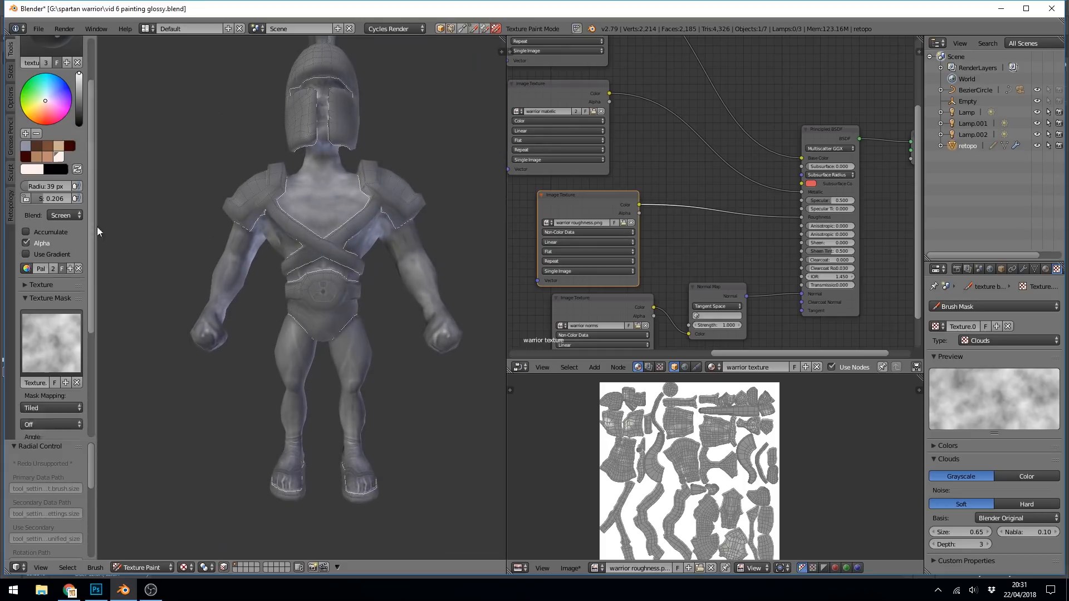
scroll(368, 298, up, 6)
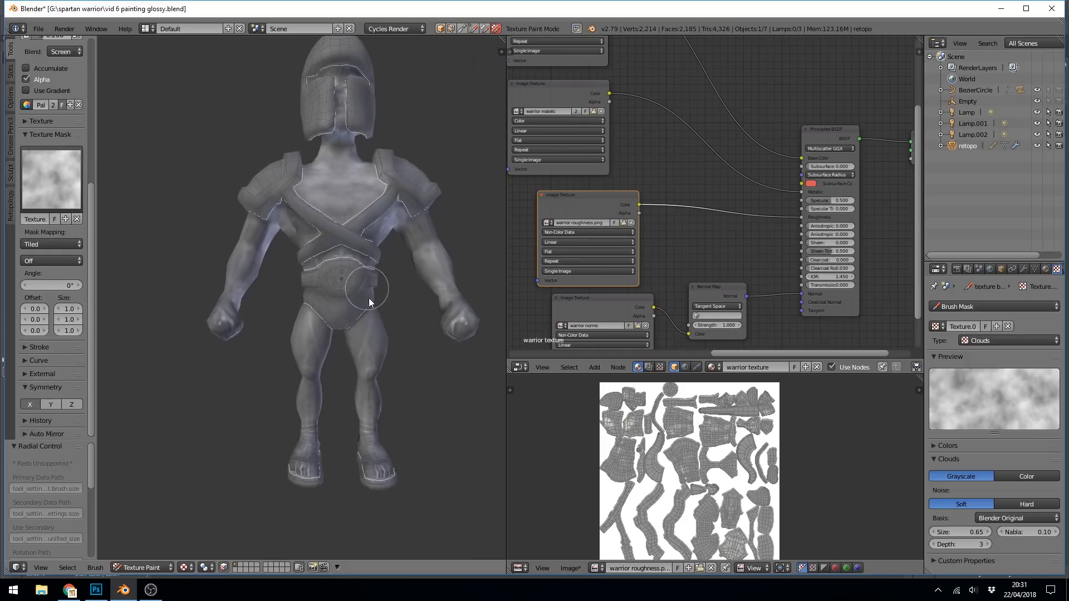
middle_drag(365, 310, 324, 190)
middle_drag(238, 305, 382, 214)
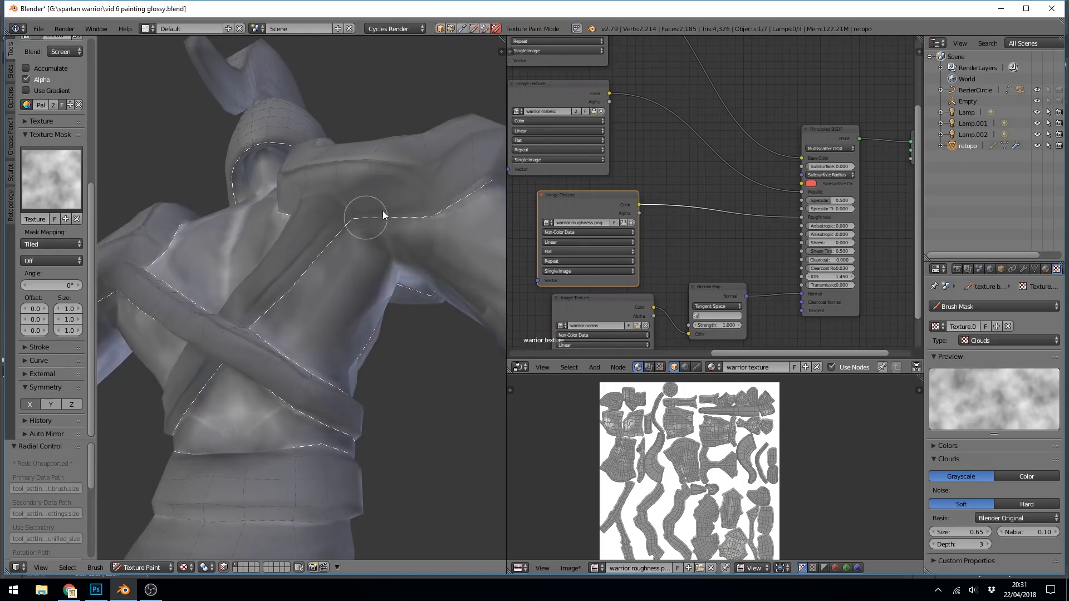
scroll(430, 239, down, 2)
scroll(364, 229, up, 5)
shift+middle_drag(409, 325, 437, 361)
scroll(392, 373, down, 5)
scroll(436, 361, up, 2)
scroll(437, 360, up, 8)
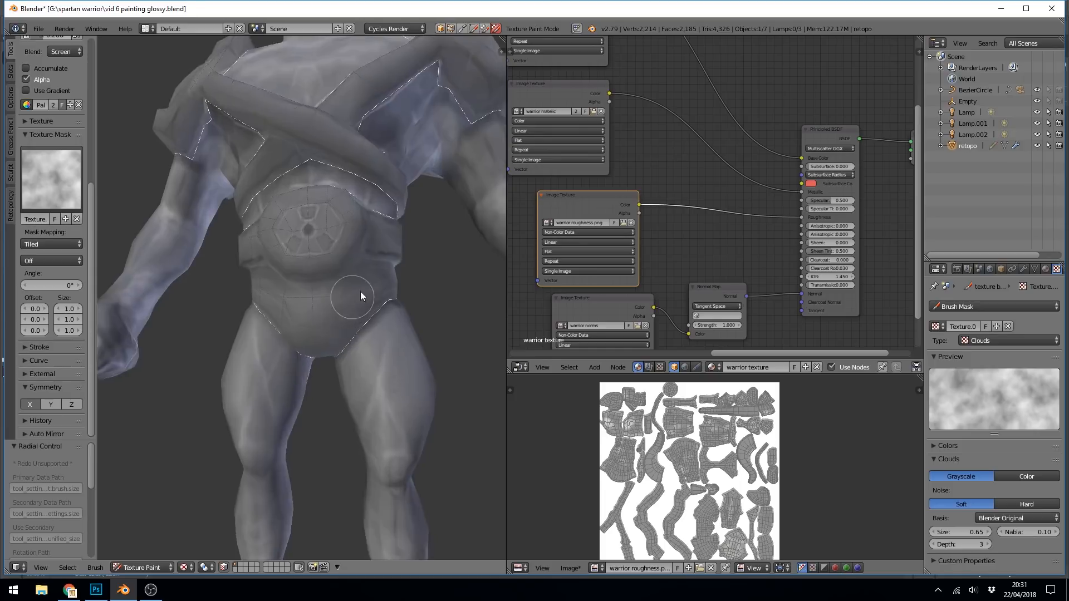
Select only the linked loincloth faces for masked painting and paint lighter cloudy roughness across the front of the cloth
key(a)
key(l)
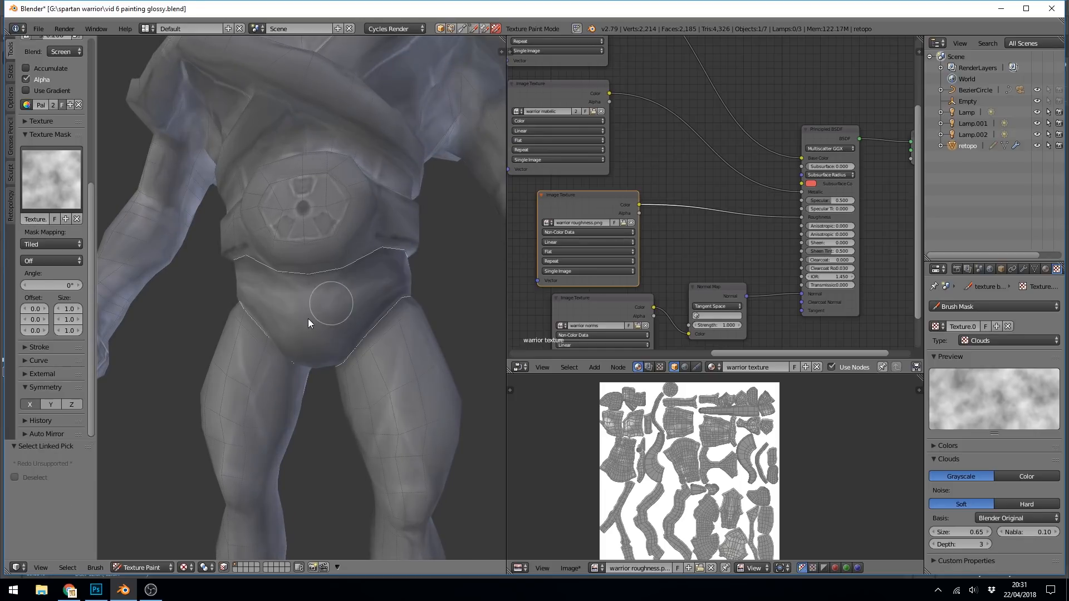
scroll(390, 278, up, 3)
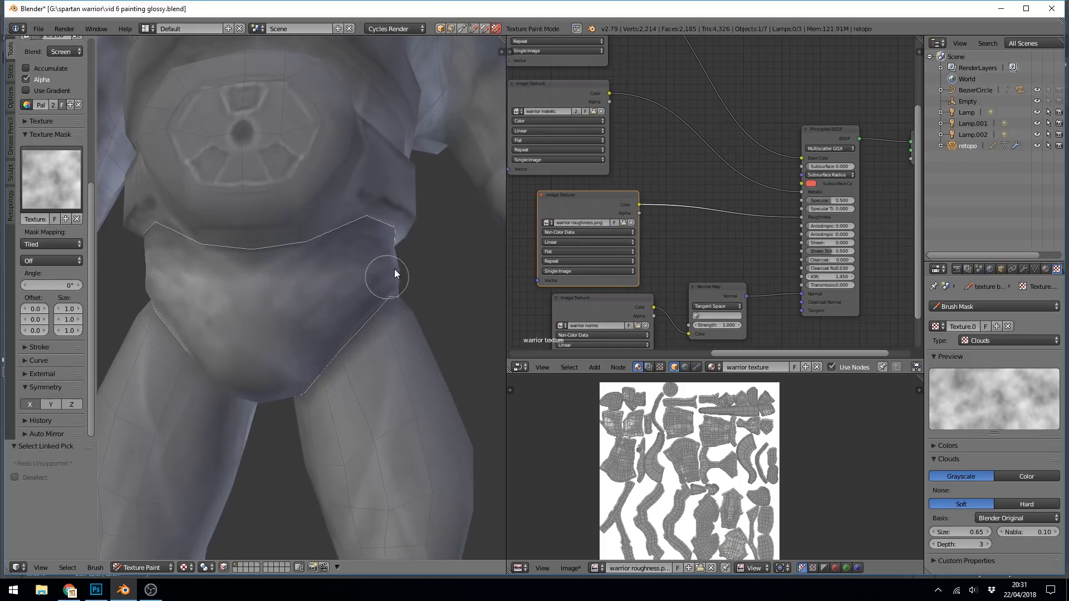
mouse_move(288, 317)
mouse_down()
mouse_move(396, 253)
mouse_move(265, 286)
mouse_up()
middle_drag(329, 374, 352, 309)
middle_drag(325, 400, 292, 256)
scroll(412, 300, up, 2)
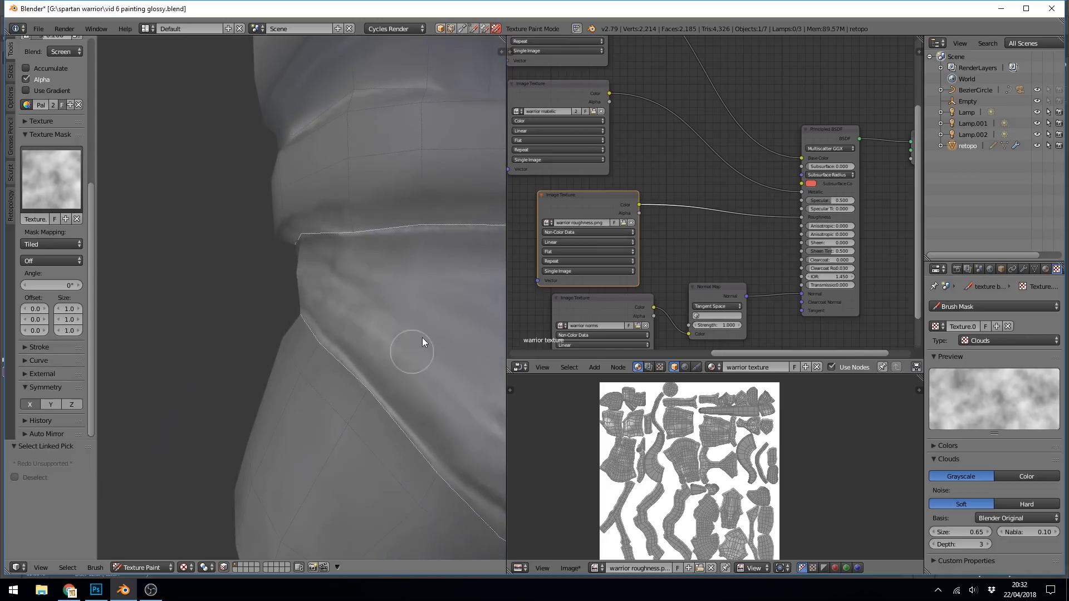
Paint cloudy roughness variation over the sides, back and underside of the loincloth
middle_drag(422, 337, 326, 356)
scroll(325, 355, down, 3)
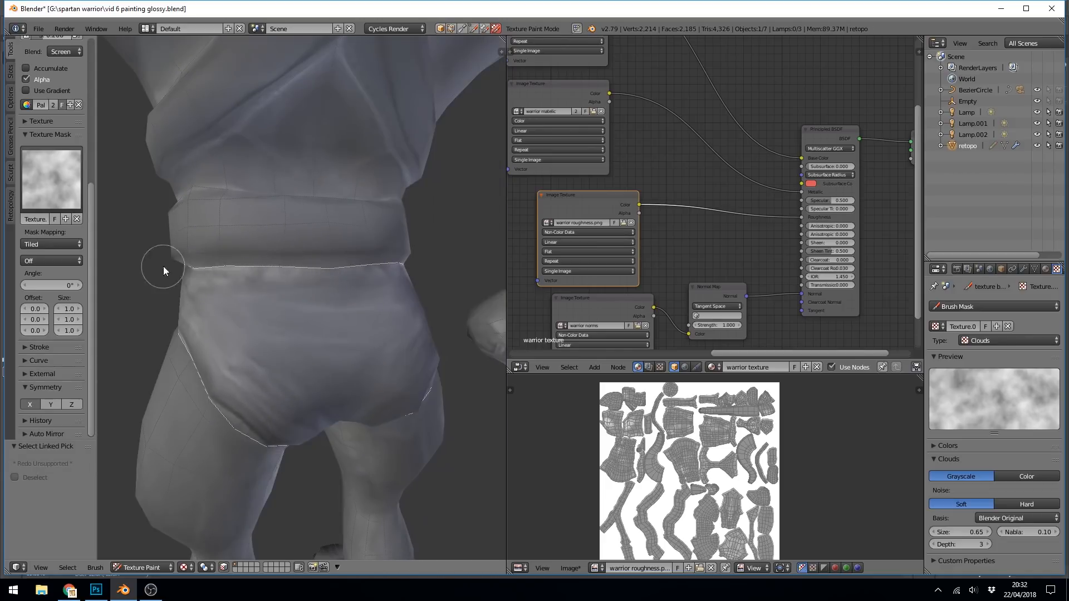
middle_drag(162, 267, 295, 294)
middle_drag(341, 422, 280, 310)
middle_drag(289, 375, 317, 319)
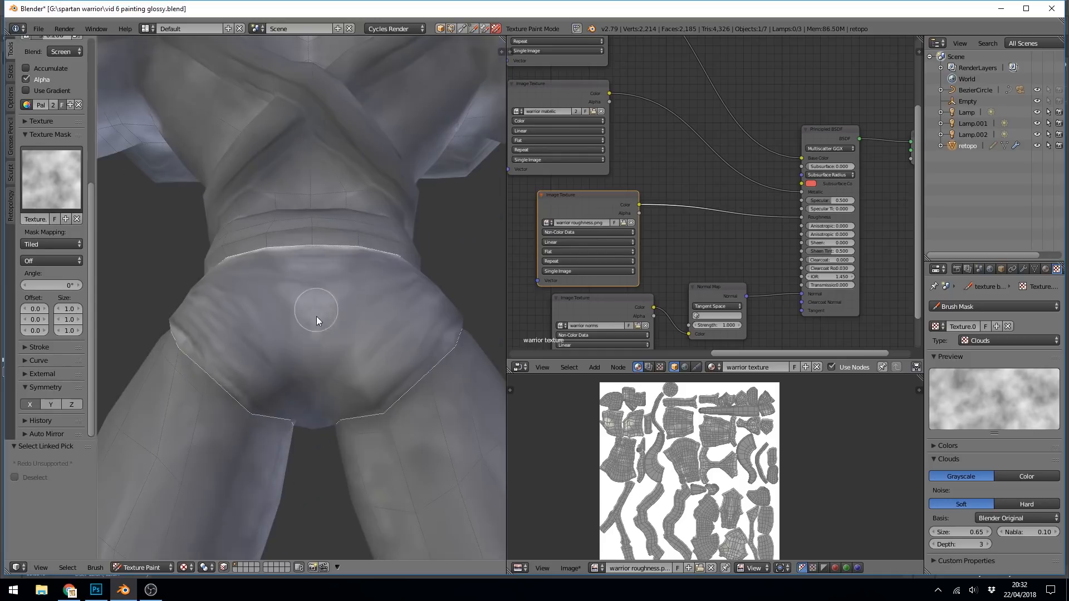
middle_drag(370, 275, 341, 353)
middle_drag(410, 317, 355, 270)
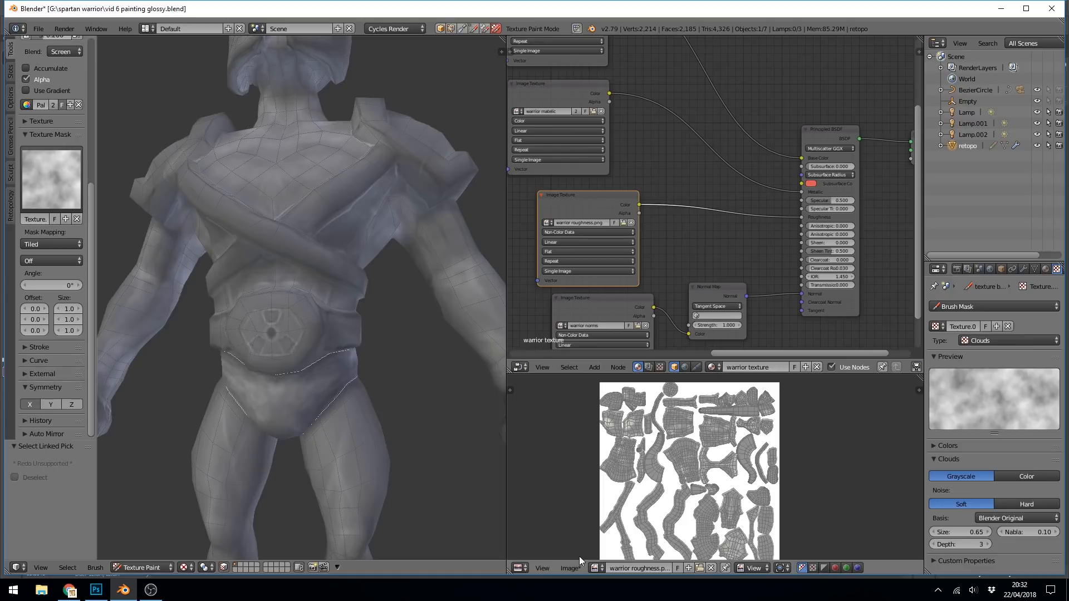
Save the painted roughness image, and preview the full Principled material on the warrior in rendered shading from the front and side
click(571, 569)
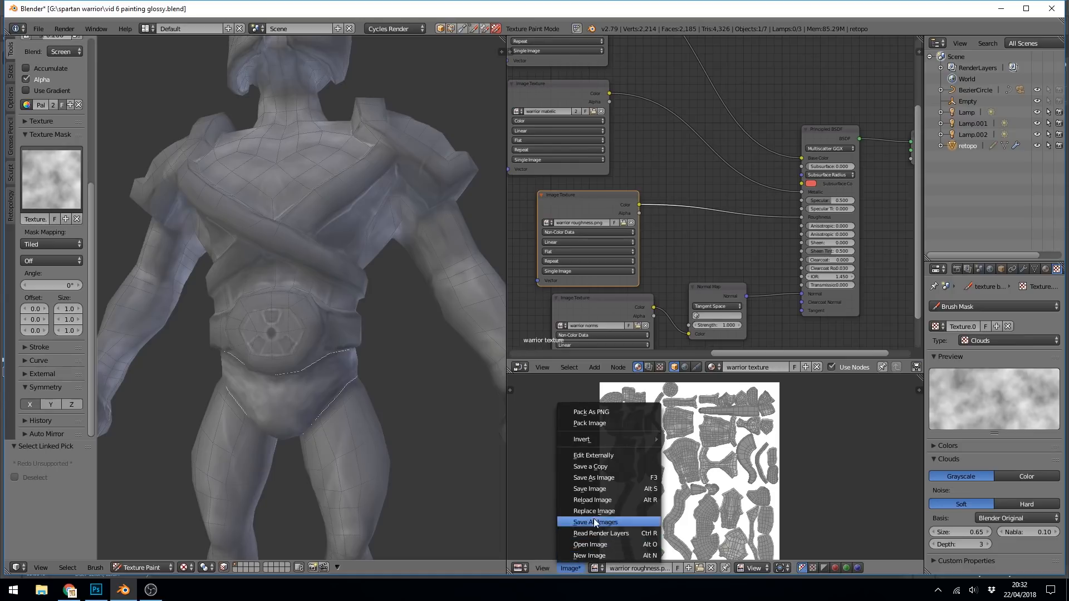
click(603, 488)
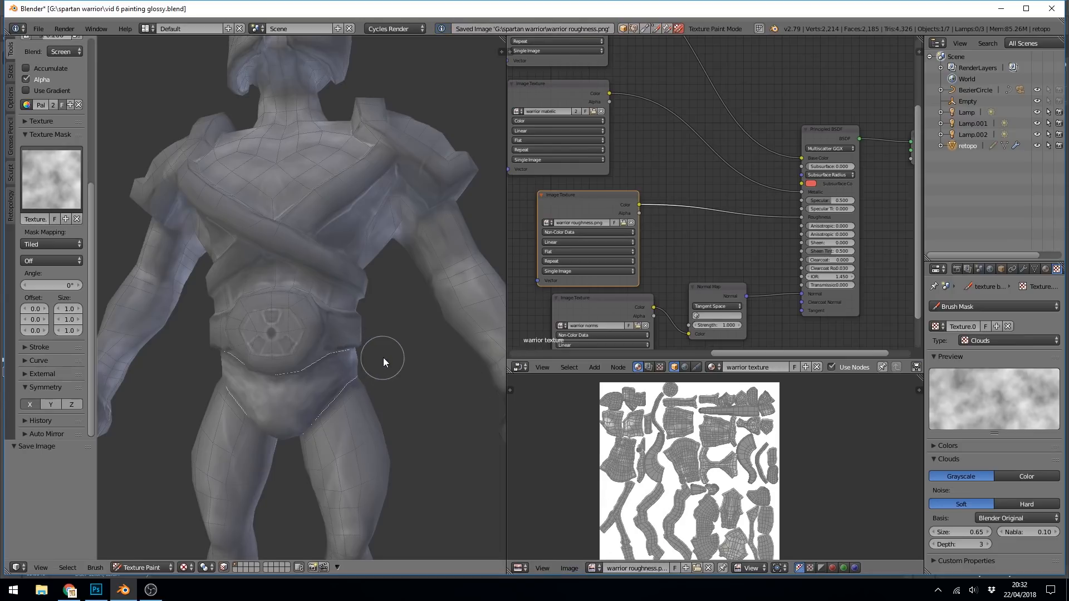
ctrl+shift+click(810, 141)
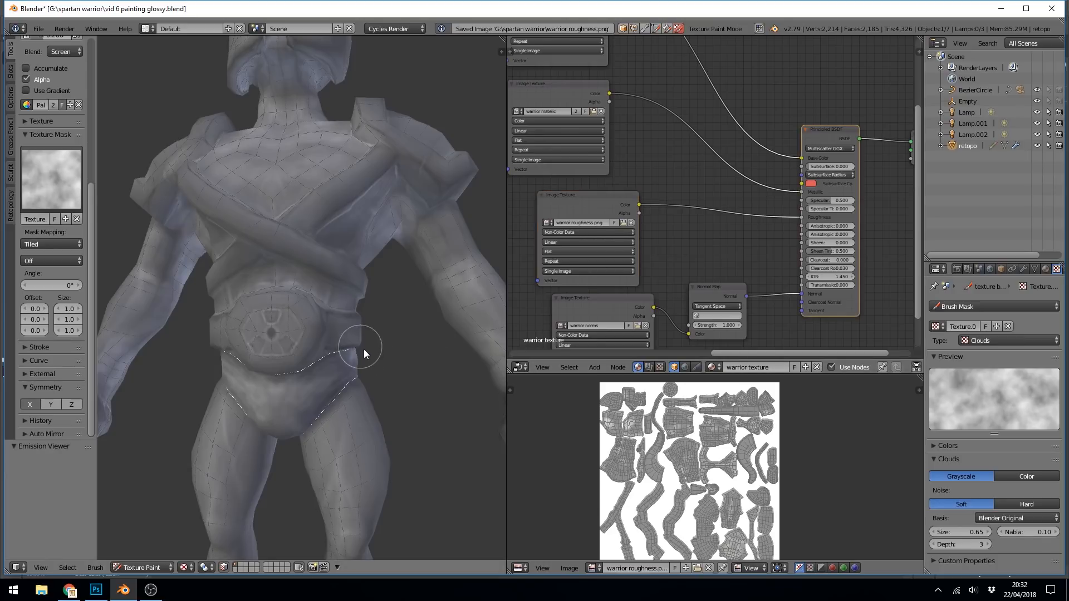
key(shift+z)
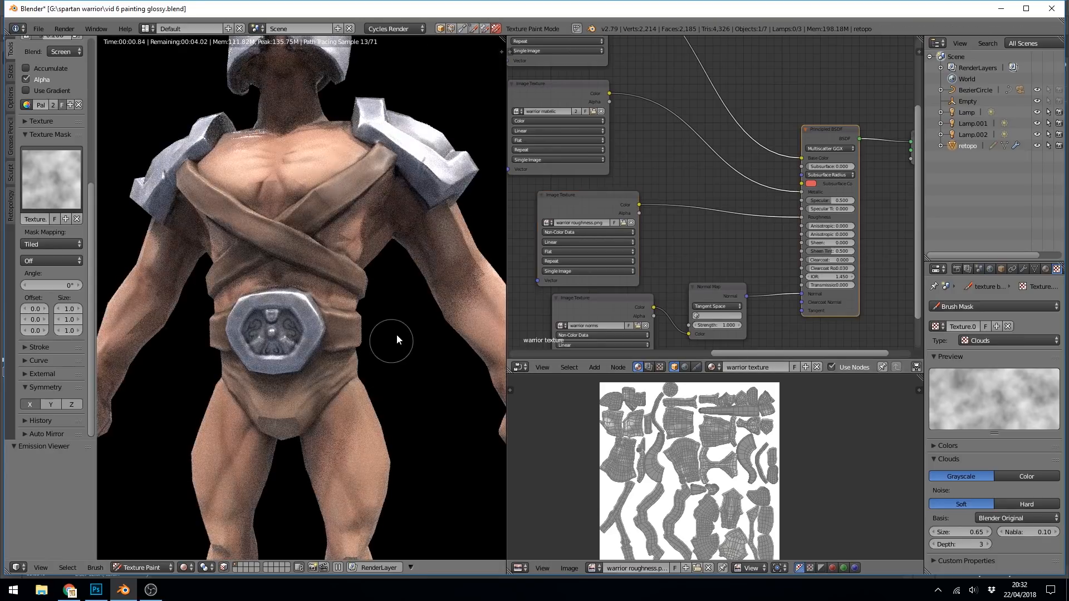
scroll(392, 362, down, 4)
middle_drag(385, 440, 369, 386)
key(KP_1)
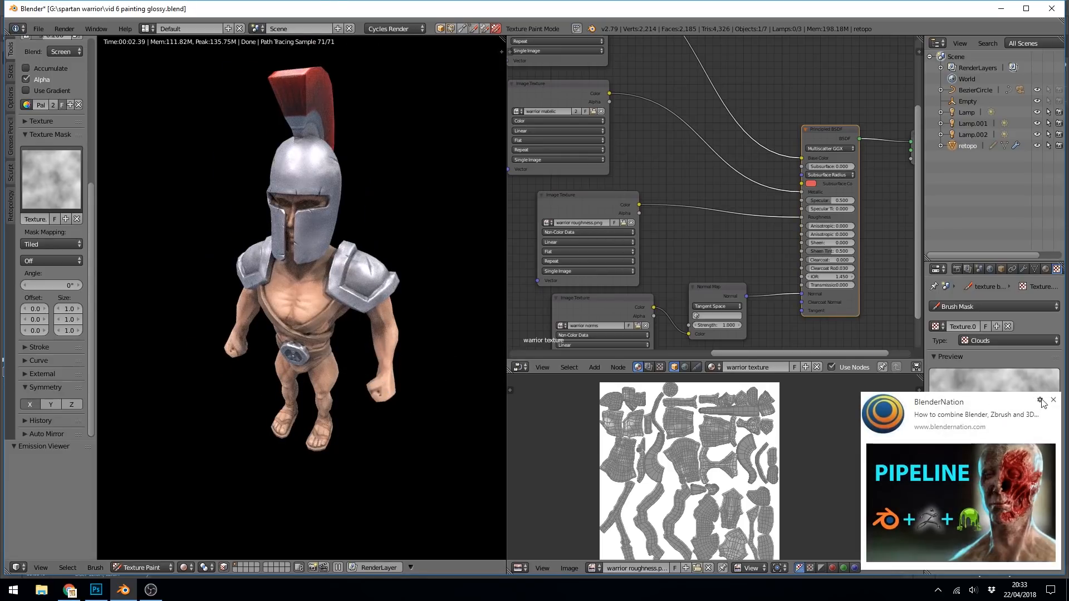
key(KP_3)
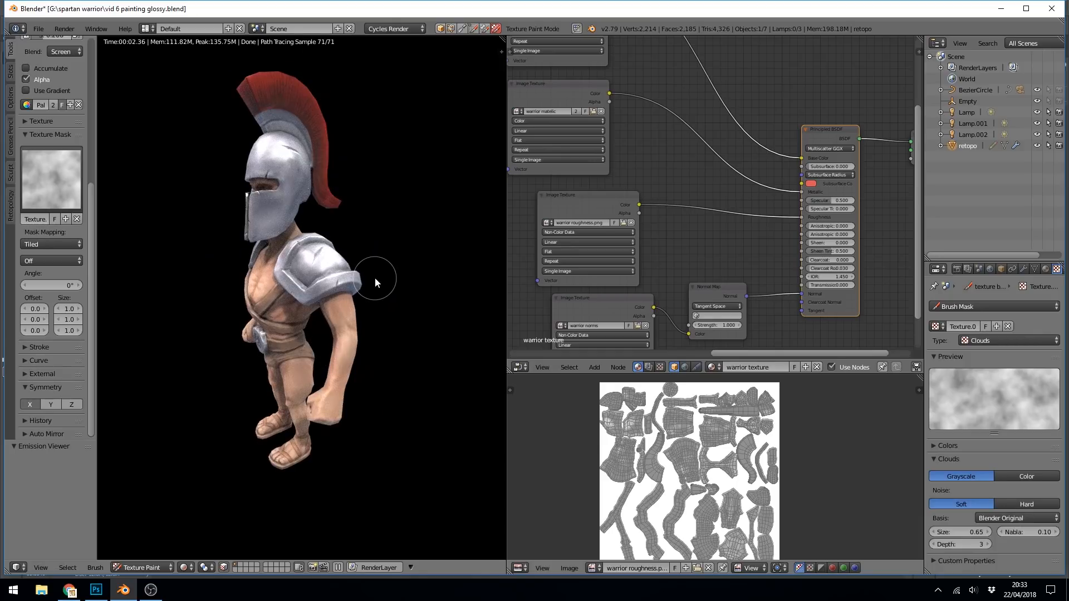
middle_drag(365, 329, 366, 249)
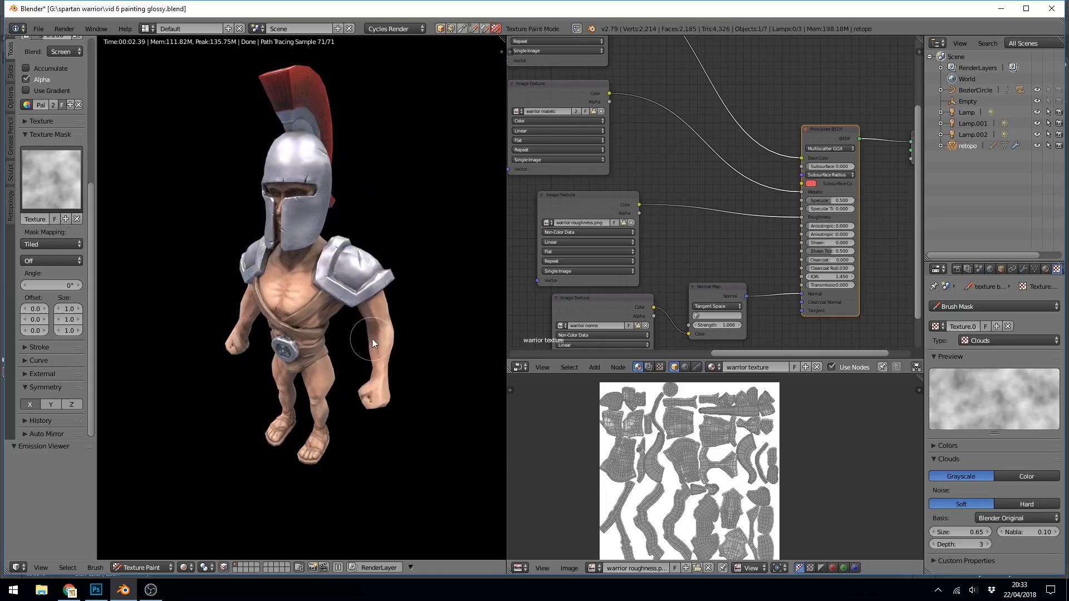
Leave rendered shading, make the warrior roughness.png texture node active, and select the linked helmet faces for masked painting
click(183, 567)
click(201, 517)
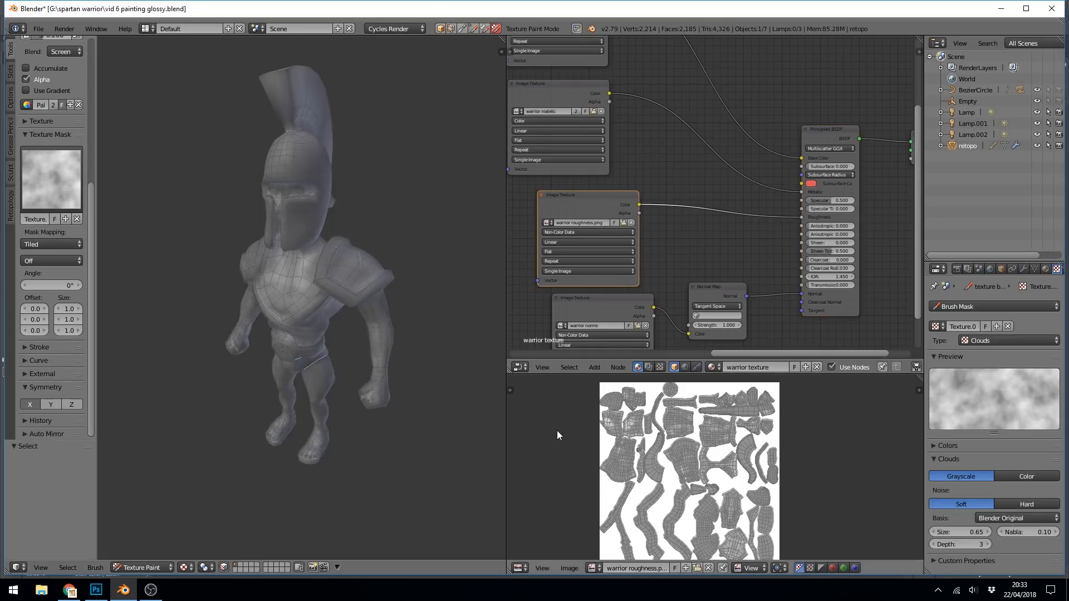
scroll(346, 275, up, 10)
key(l)
middle_drag(293, 267, 332, 215)
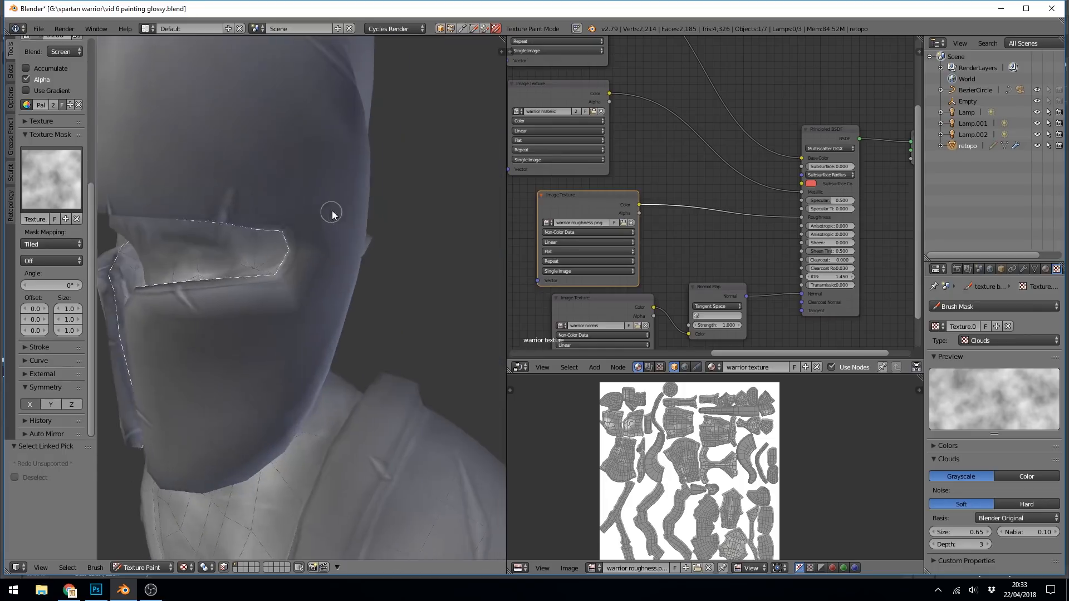
Paint lighter roughness with a small brush on the dents and edges around the helmet's eye opening
scroll(336, 223, up, 4)
scroll(334, 239, down, 10)
scroll(327, 305, up, 8)
drag(288, 179, 277, 210)
mouse_move(275, 289)
middle_down()
mouse_move(270, 340)
mouse_move(239, 317)
mouse_move(279, 265)
mouse_move(269, 277)
middle_up()
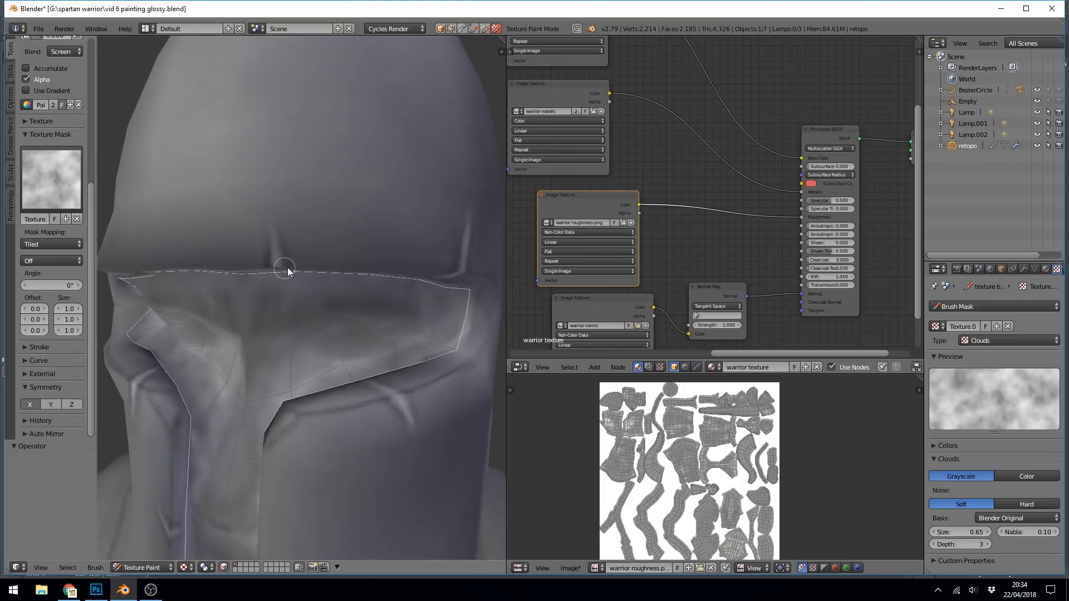
middle_drag(330, 297, 375, 287)
scroll(362, 334, down, 3)
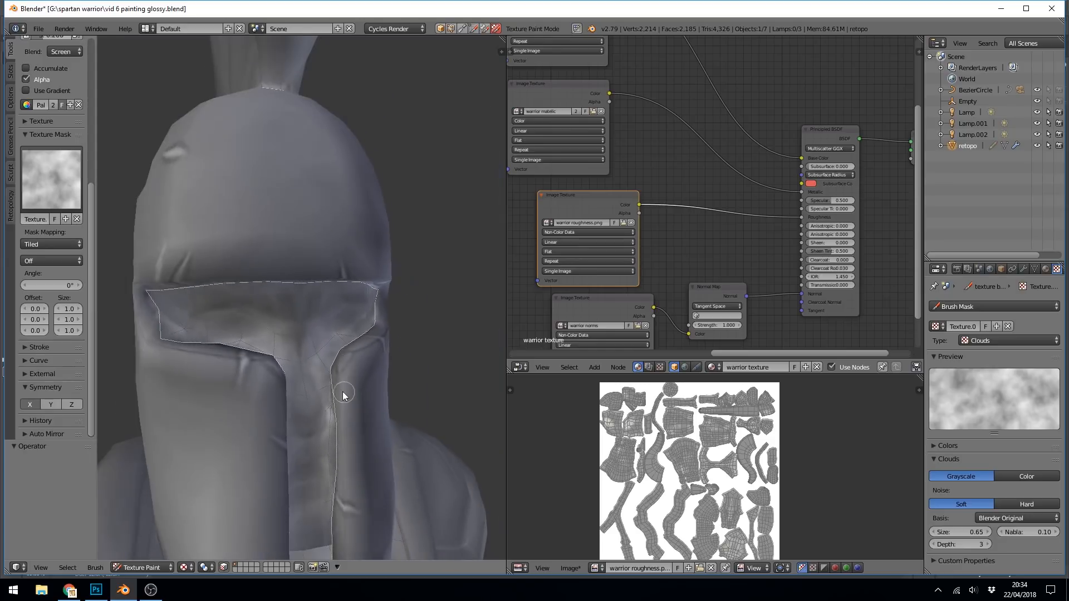
middle_drag(346, 393, 393, 334)
scroll(304, 308, up, 2)
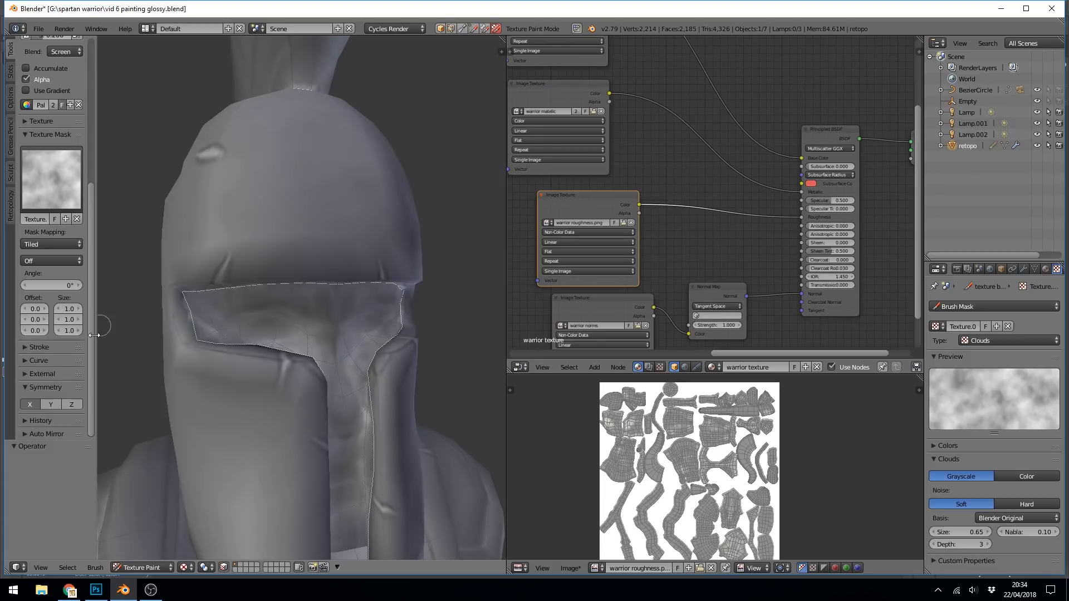
Paint lighter roughness into the scratches on the helmet's crown and along its cheek guards
scroll(440, 245, up, 2)
middle_drag(449, 210, 386, 317)
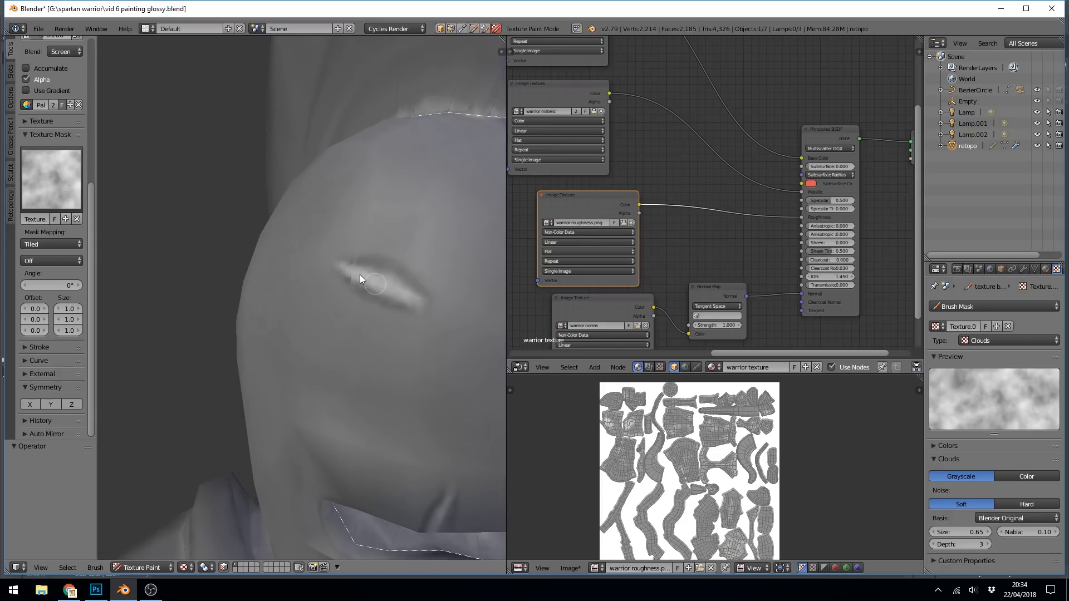
middle_drag(460, 292, 211, 301)
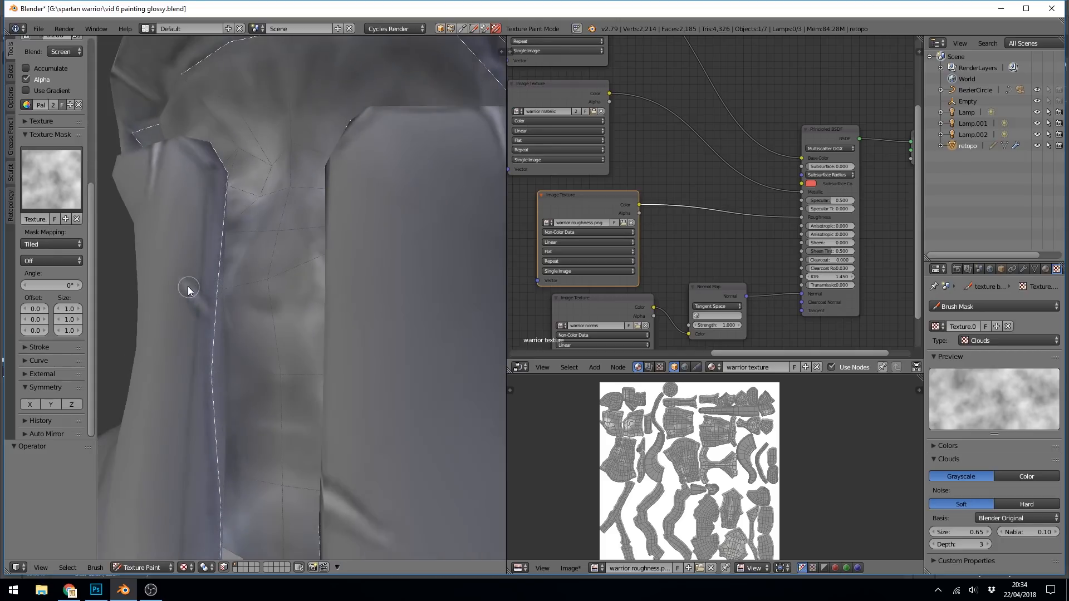
middle_drag(397, 367, 403, 324)
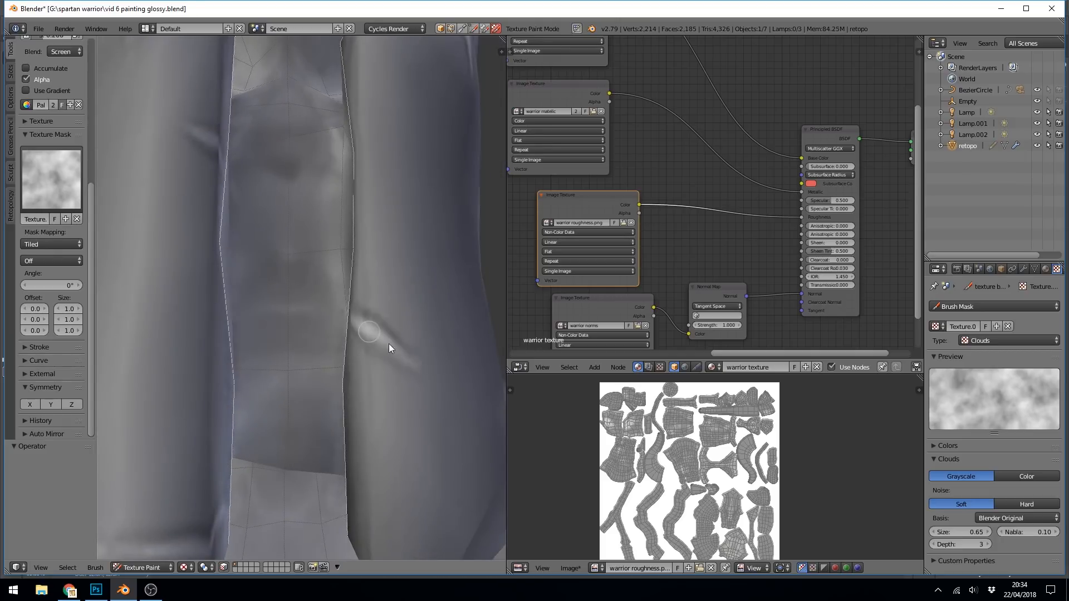
middle_drag(431, 268, 247, 287)
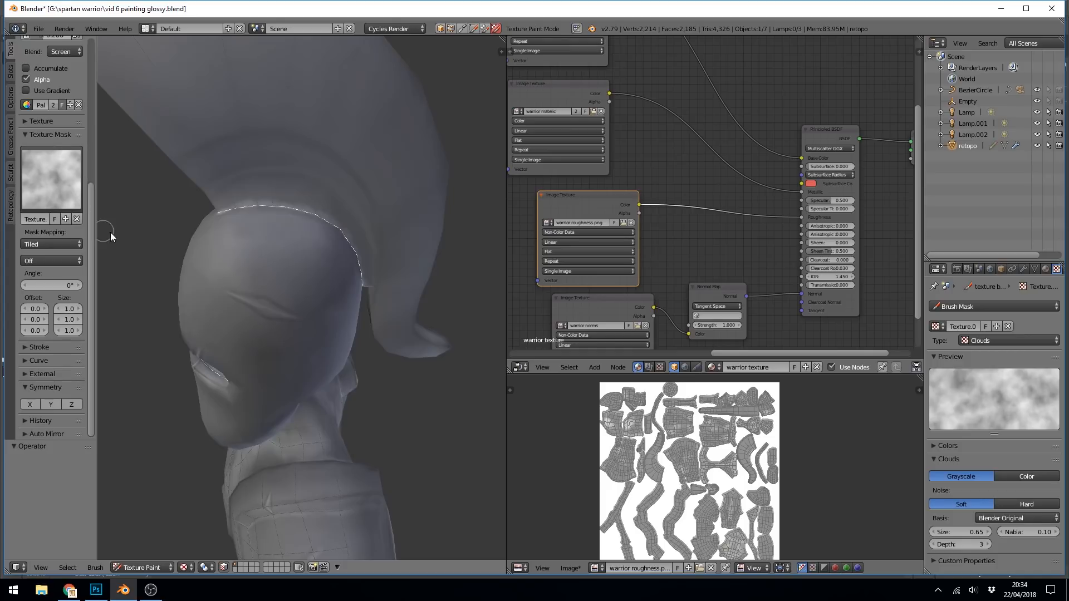
Enlarge the brush radius to 89 px and paint broad cloudy roughness variation over the helmet's crown and cheek guard
key(f)
click(294, 236)
middle_drag(294, 236, 265, 252)
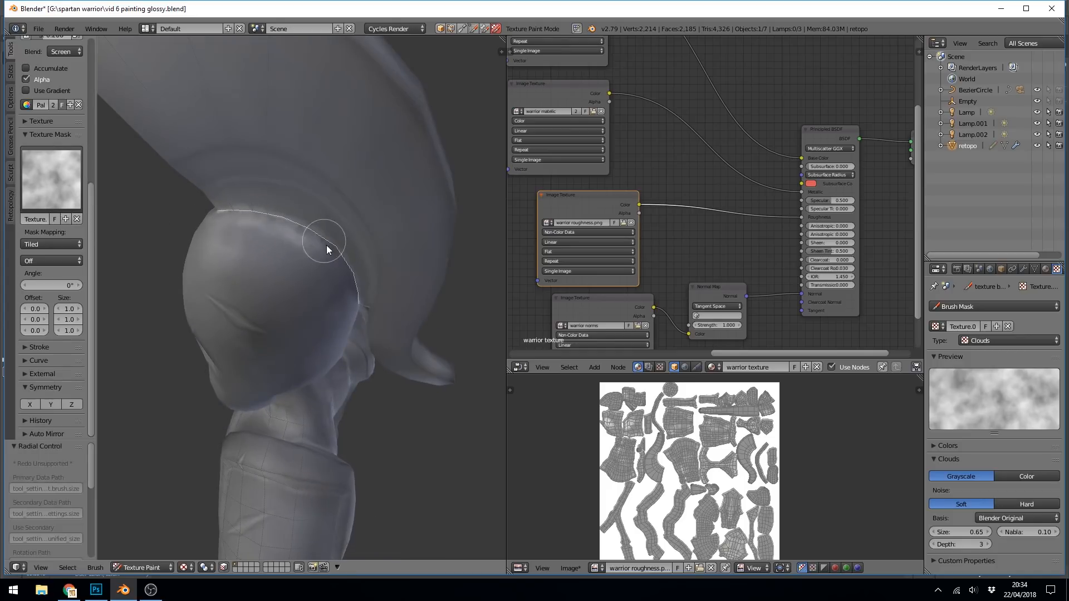
middle_drag(341, 267, 394, 275)
key(f)
click(425, 272)
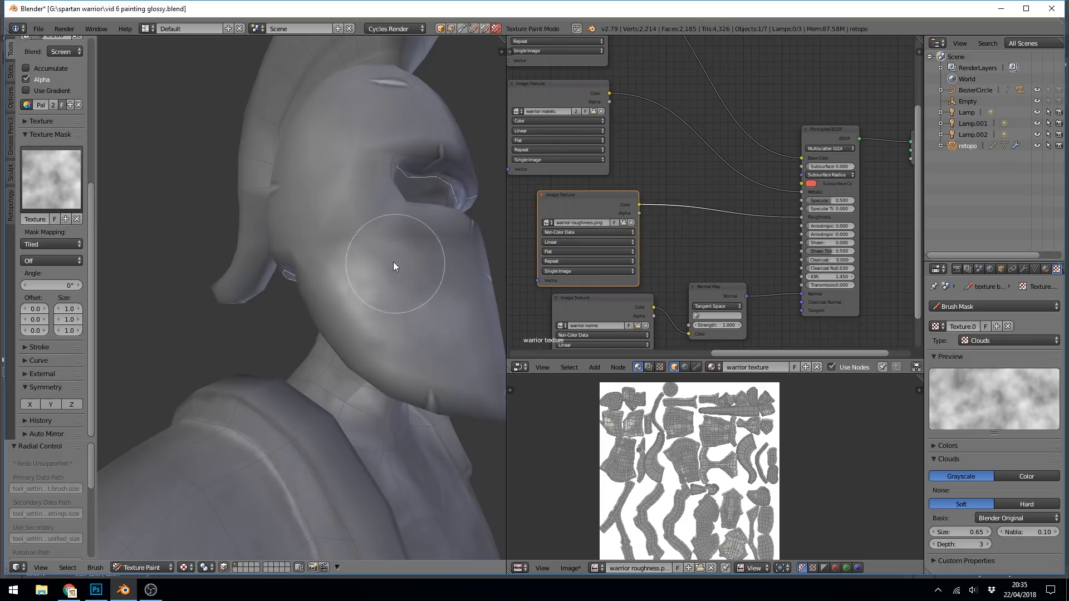
middle_drag(349, 172, 368, 222)
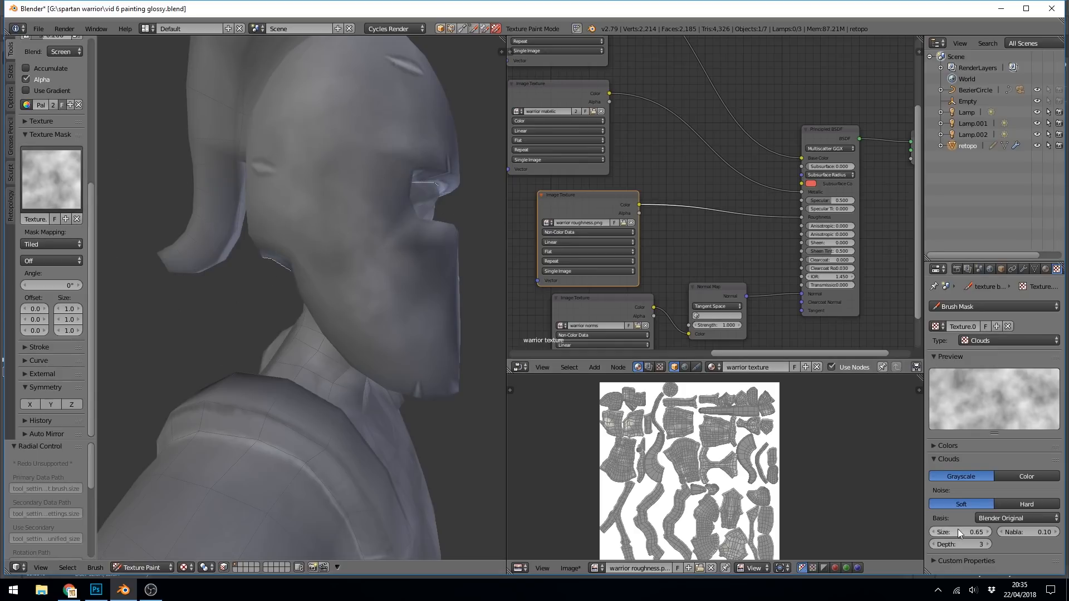
Set the brush mask's Clouds size to 0.25 and paint finer mottled roughness over the helmet's side and crown
ctrl+scroll(953, 532, down, 4)
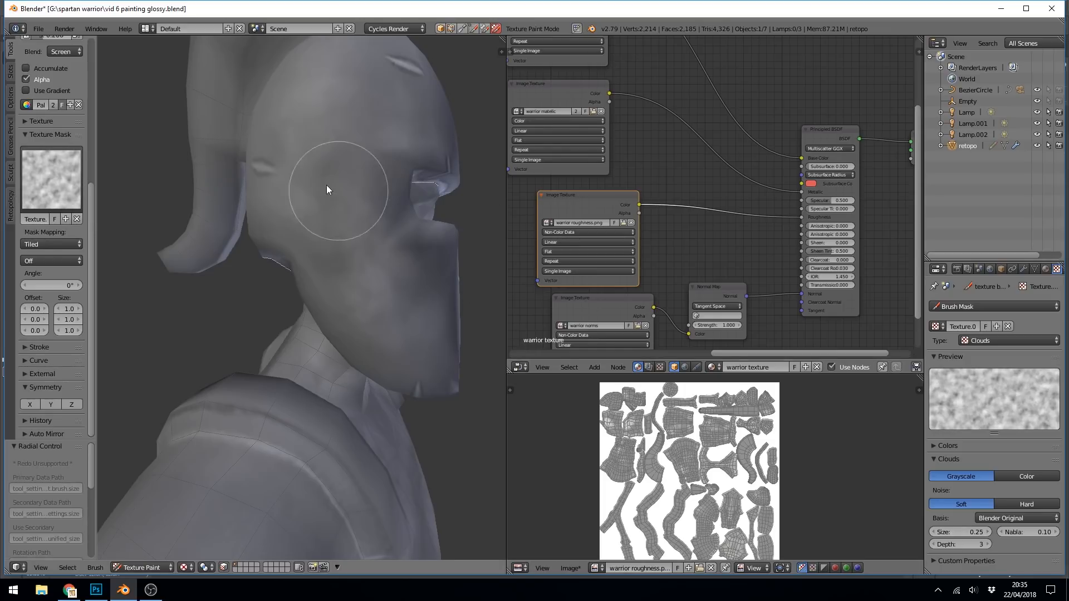
middle_drag(393, 144, 341, 244)
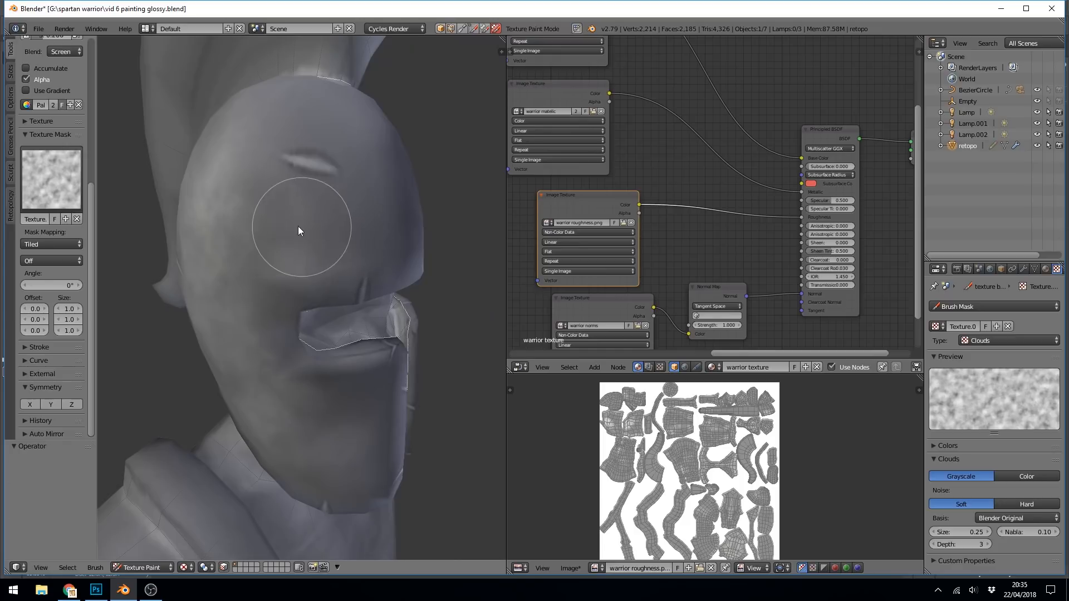
mouse_move(289, 210)
mouse_down()
mouse_move(296, 226)
mouse_move(258, 198)
mouse_move(310, 207)
mouse_move(334, 237)
mouse_up()
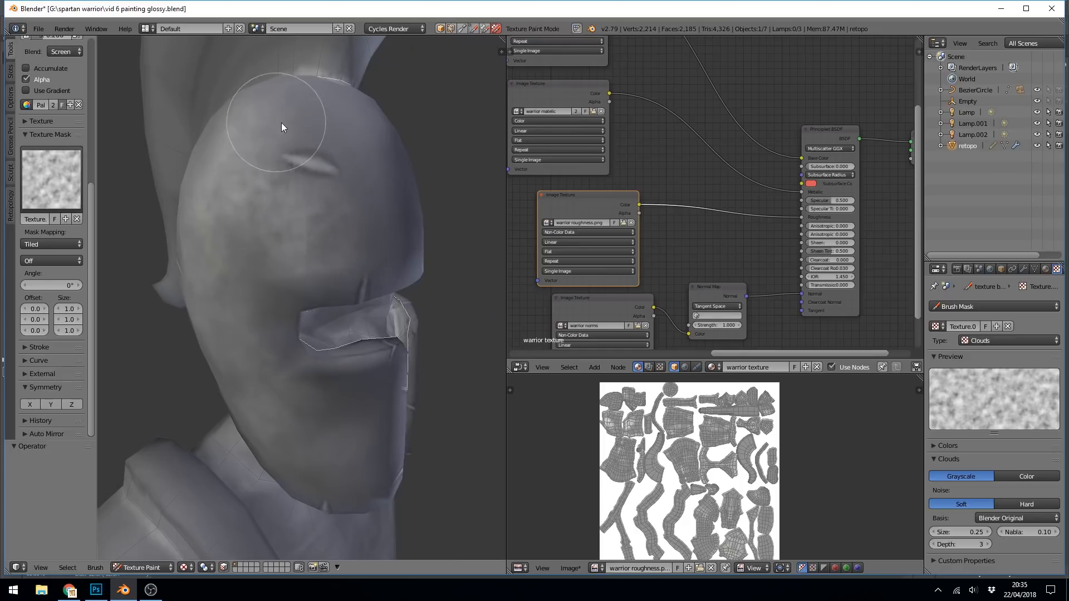
middle_drag(367, 151, 338, 326)
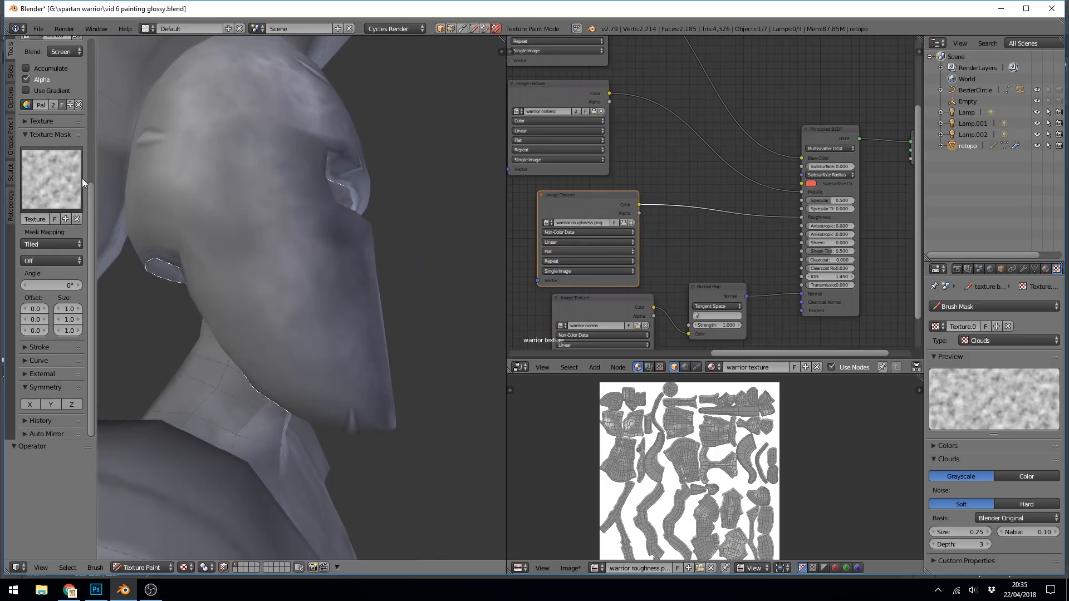
Set the brush blend mode to Multiply and darken the brush colour to a dark grey
drag(89, 193, 91, 162)
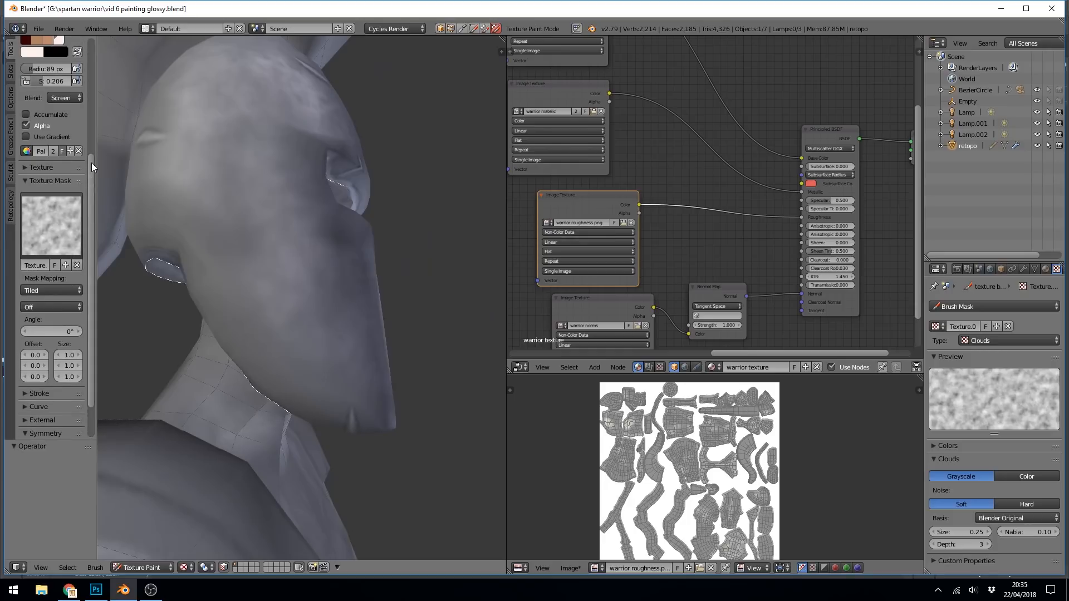
click(72, 98)
click(62, 148)
scroll(82, 85, up, 5)
drag(81, 127, 82, 128)
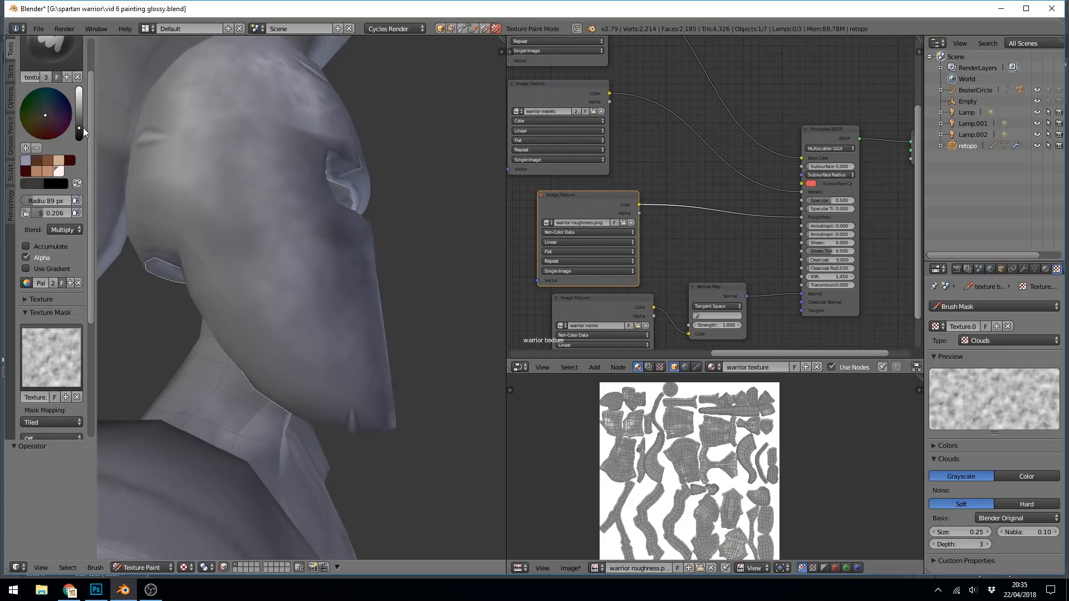
Darken the roughness with broad mottled strokes over the helmet's side and cheek guard
middle_drag(290, 180, 255, 256)
mouse_move(255, 255)
mouse_down()
mouse_move(263, 229)
mouse_move(228, 325)
mouse_up()
mouse_move(228, 326)
middle_down()
mouse_move(226, 272)
mouse_move(279, 369)
middle_up()
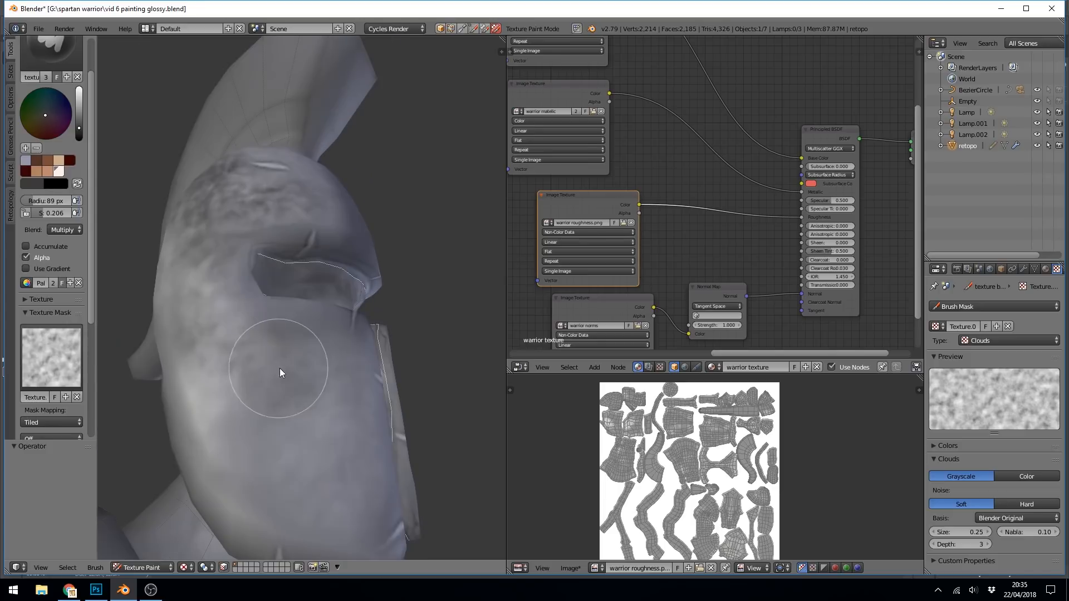
drag(279, 368, 286, 384)
middle_drag(286, 384, 260, 317)
Set the brush radius to 20 px and darken the roughness around the helmet's eye opening and along the cheek guard's inner edge
key(f)
click(243, 320)
scroll(243, 321, up, 5)
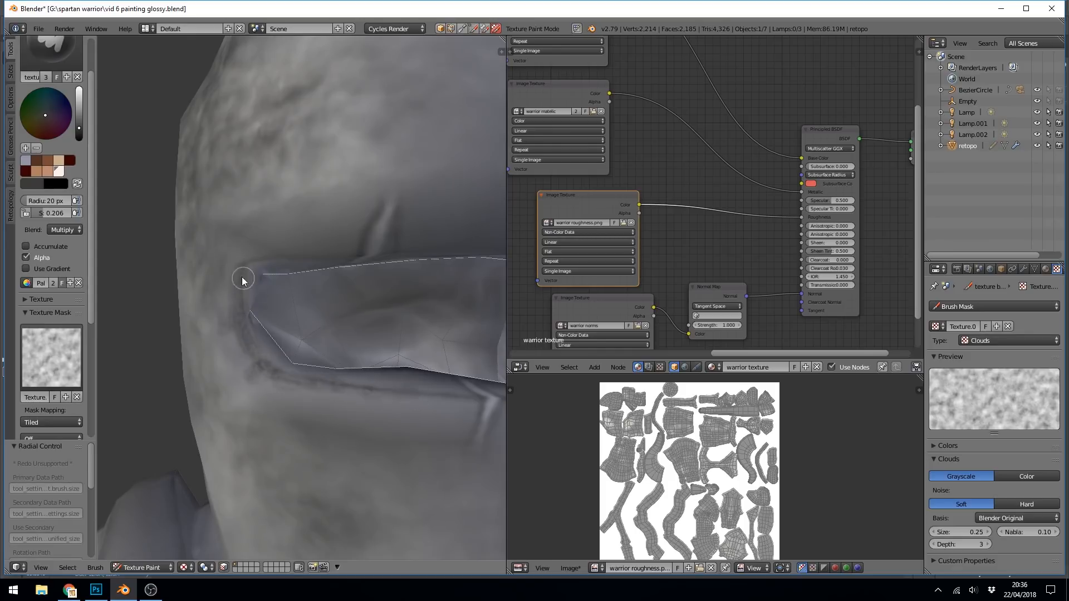
middle_drag(352, 258, 319, 179)
middle_drag(424, 205, 198, 246)
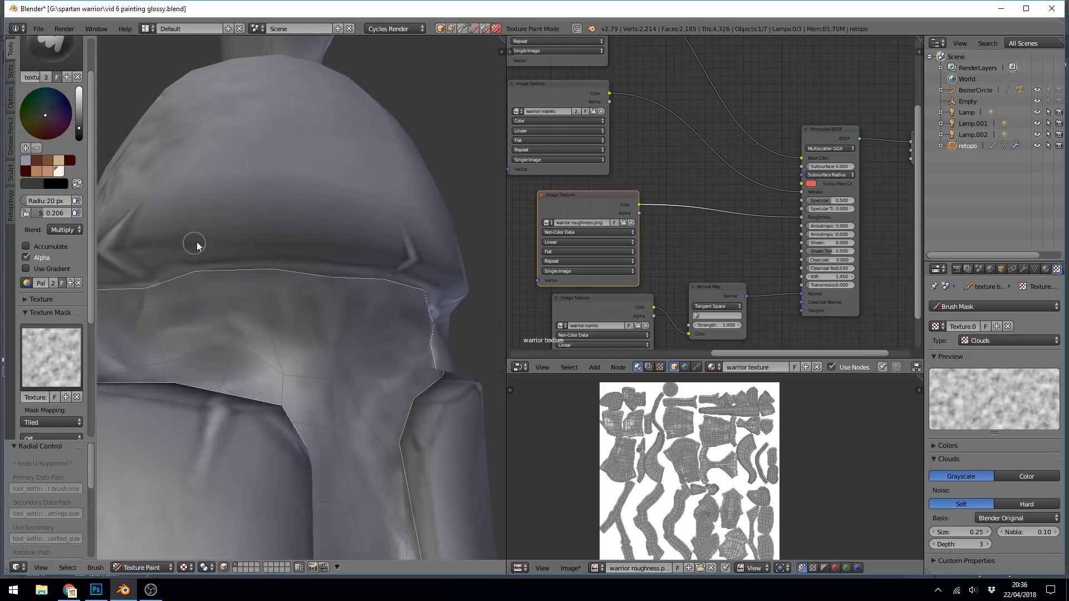
middle_drag(316, 249, 281, 251)
middle_drag(374, 251, 296, 254)
middle_drag(429, 325, 371, 312)
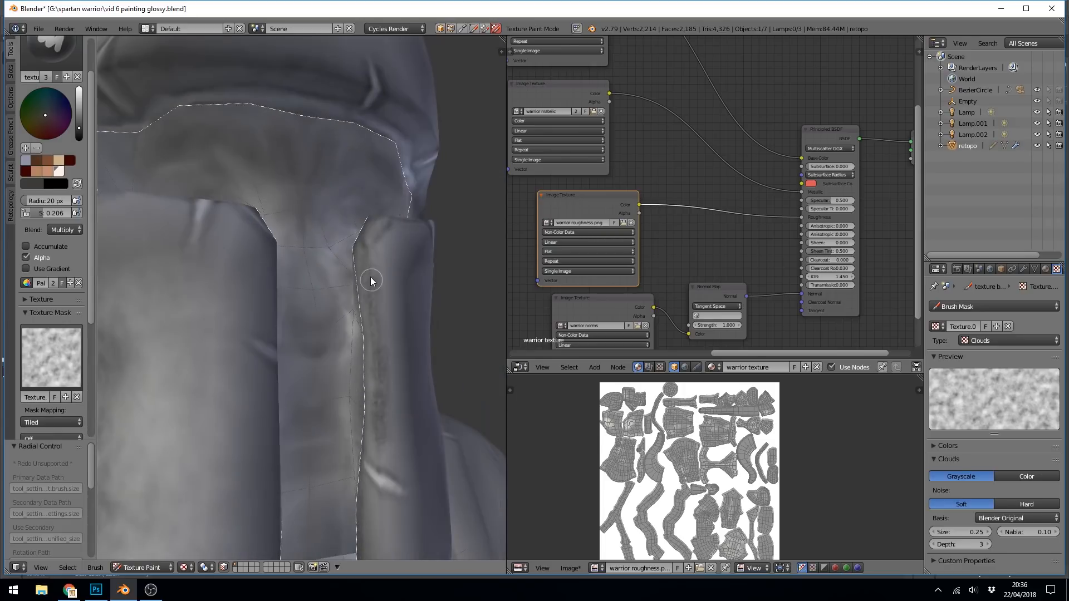
Darken the roughness along the helmet's lower and rear rim with the 20 px brush
middle_drag(378, 516, 253, 303)
middle_drag(248, 375, 343, 344)
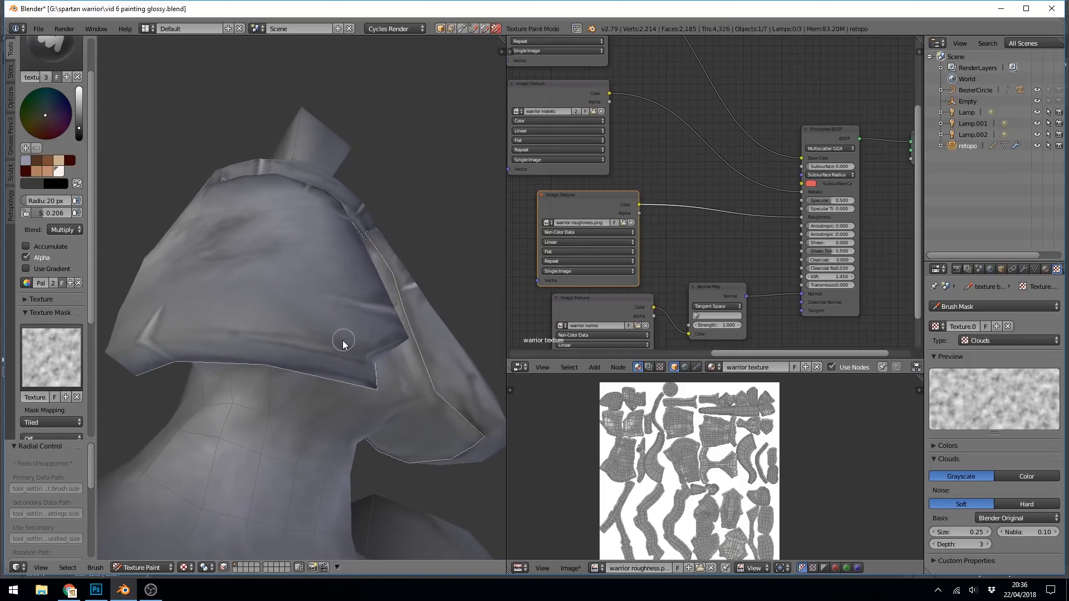
middle_drag(174, 340, 417, 377)
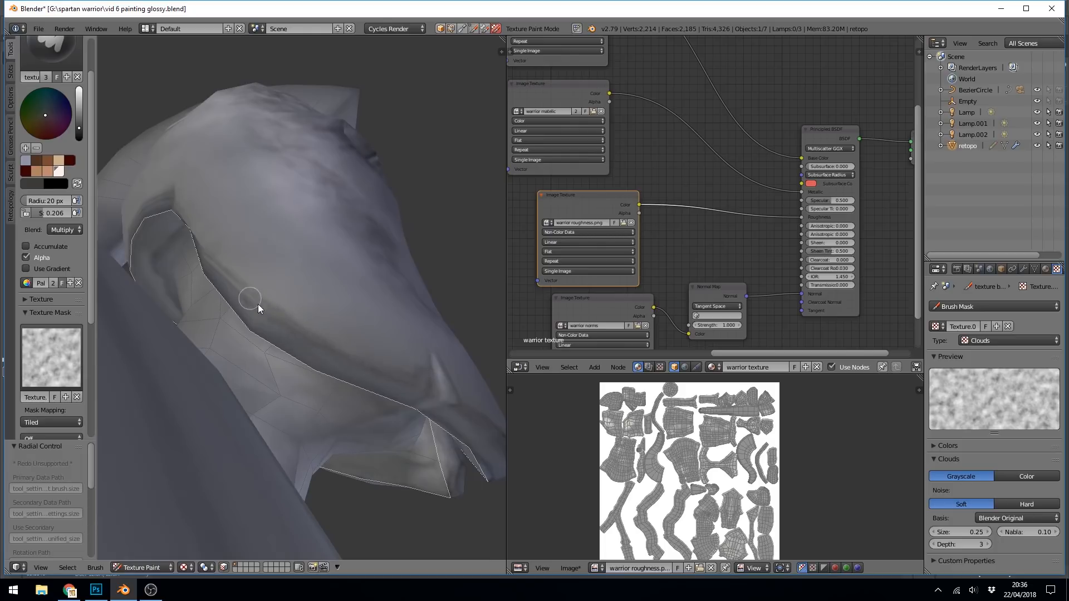
middle_drag(319, 315, 383, 339)
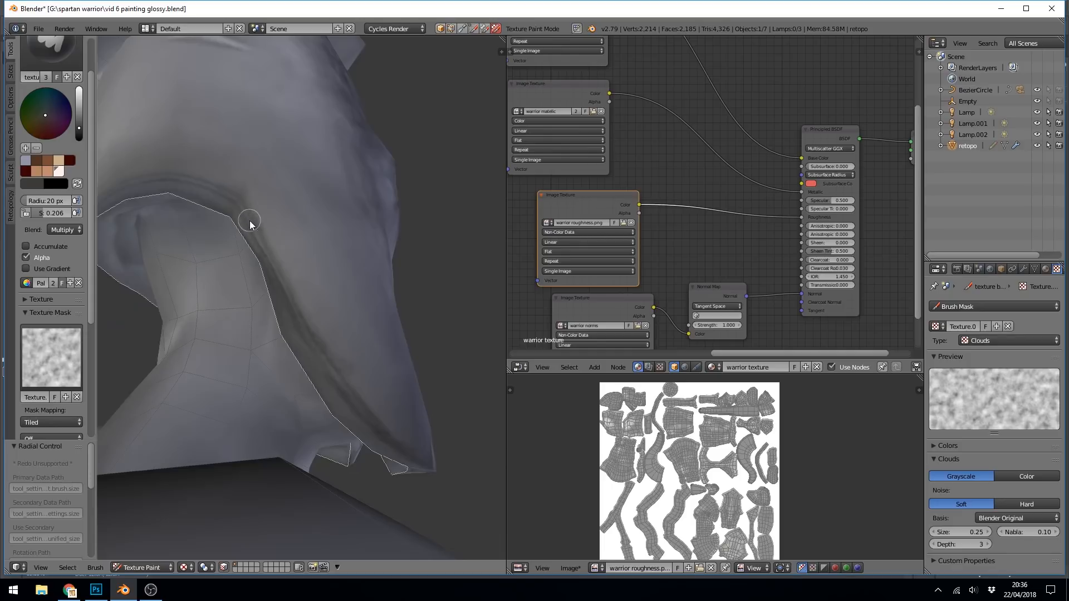
middle_drag(232, 195, 338, 304)
Enlarge the brush radius to 127 px and paint broad dark cloudy roughness over the helmet's crown, sides and cheek guards
middle_drag(231, 285, 347, 271)
key(f)
click(405, 262)
mouse_move(383, 218)
mouse_down()
mouse_move(387, 169)
mouse_move(378, 238)
mouse_up()
middle_drag(379, 239, 328, 290)
drag(295, 290, 329, 389)
shift+middle_drag(419, 193, 368, 323)
drag(356, 240, 423, 346)
mouse_move(424, 351)
middle_down()
mouse_move(327, 246)
mouse_move(200, 268)
mouse_move(257, 296)
mouse_move(331, 310)
mouse_move(365, 299)
mouse_move(282, 293)
mouse_move(279, 373)
mouse_move(336, 362)
mouse_move(323, 320)
middle_up()
scroll(323, 320, up, 5)
drag(324, 321, 334, 414)
middle_drag(334, 415, 366, 368)
drag(366, 368, 403, 220)
middle_drag(403, 220, 280, 239)
drag(280, 239, 372, 227)
mouse_move(373, 227)
middle_down()
mouse_move(293, 269)
mouse_move(251, 245)
mouse_move(291, 300)
mouse_move(259, 318)
mouse_move(223, 304)
middle_up()
mouse_move(291, 279)
middle_down()
mouse_move(235, 279)
mouse_move(315, 272)
mouse_move(295, 285)
middle_up()
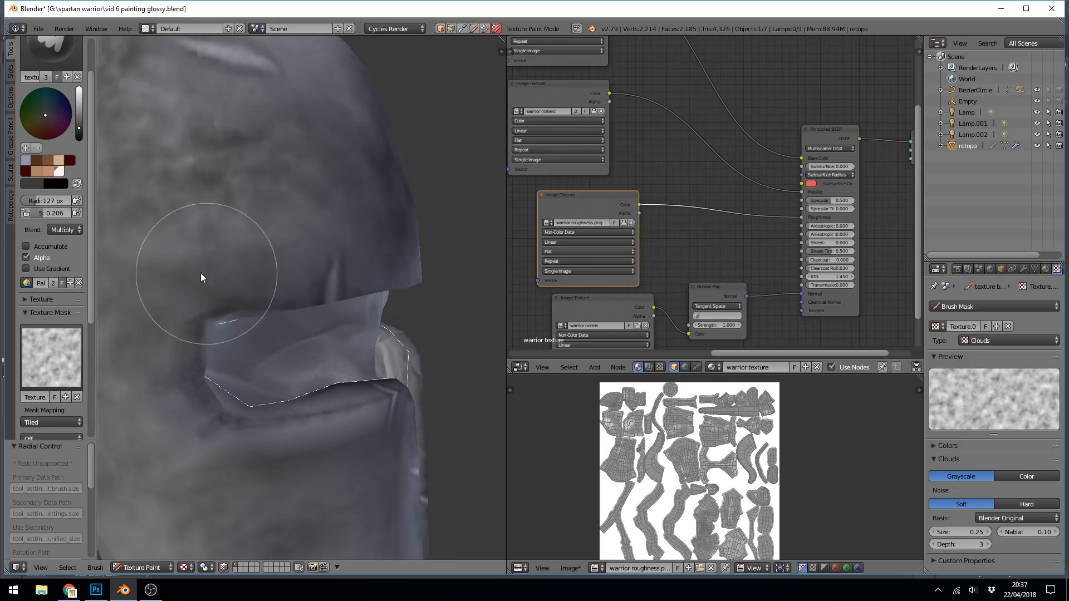
mouse_move(209, 448)
middle_down()
mouse_move(358, 403)
mouse_move(416, 357)
mouse_move(400, 344)
mouse_move(460, 325)
middle_up()
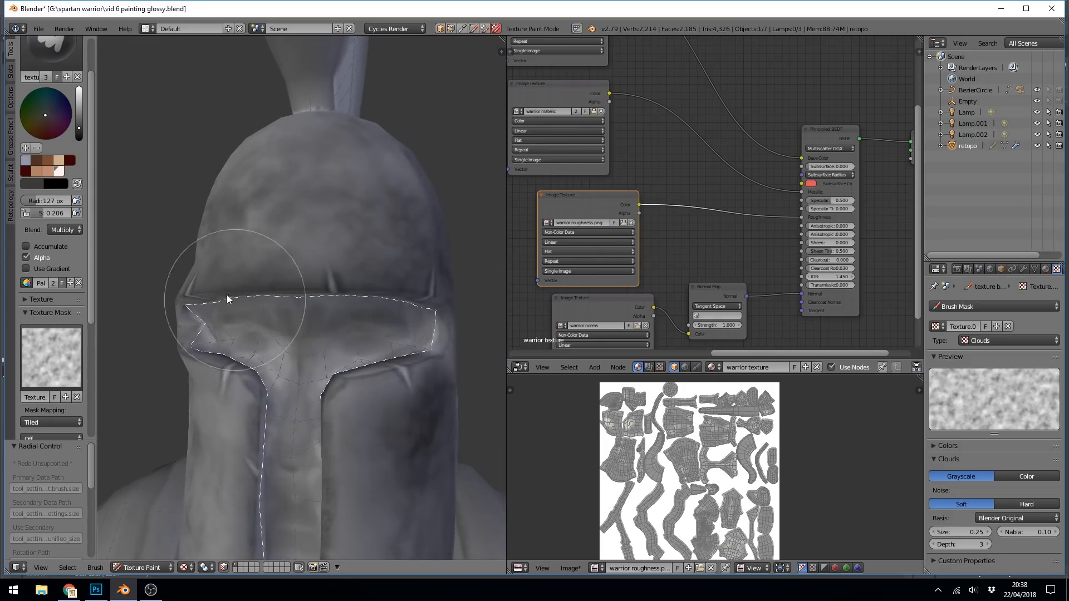
mouse_move(275, 358)
middle_down()
mouse_move(417, 353)
mouse_move(436, 365)
mouse_move(419, 386)
mouse_move(310, 338)
mouse_move(369, 452)
mouse_move(403, 393)
mouse_move(350, 291)
mouse_move(284, 347)
mouse_move(329, 258)
mouse_move(329, 310)
mouse_move(269, 327)
mouse_move(288, 306)
mouse_move(420, 310)
mouse_move(375, 406)
mouse_move(227, 488)
mouse_move(268, 302)
mouse_move(446, 389)
mouse_move(453, 409)
middle_up()
Save the painted roughness image and inspect the helmet's reflections in the rendered view from several angles
click(572, 568)
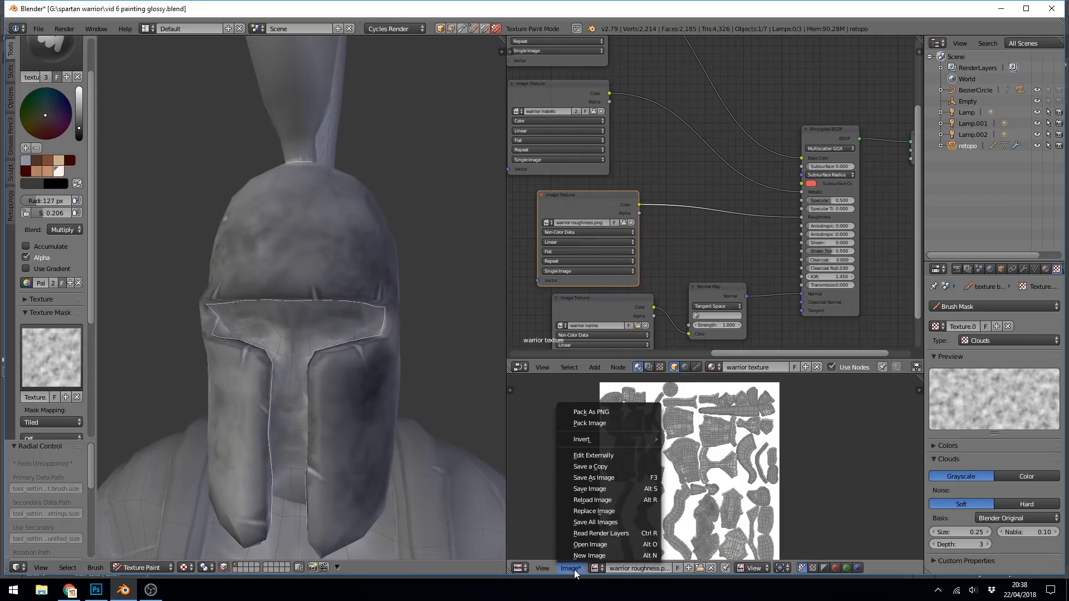
click(603, 490)
key(shift+z)
mouse_move(389, 366)
middle_down()
mouse_move(423, 388)
mouse_move(379, 415)
mouse_move(416, 445)
mouse_move(400, 411)
mouse_move(425, 367)
mouse_move(424, 381)
middle_up()
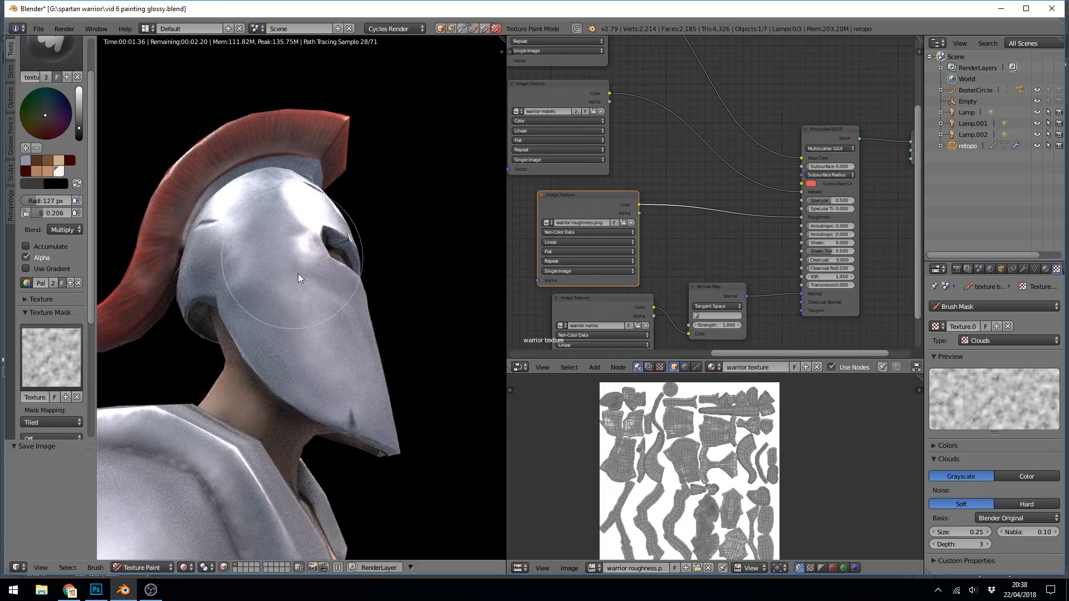
middle_drag(305, 307, 392, 356)
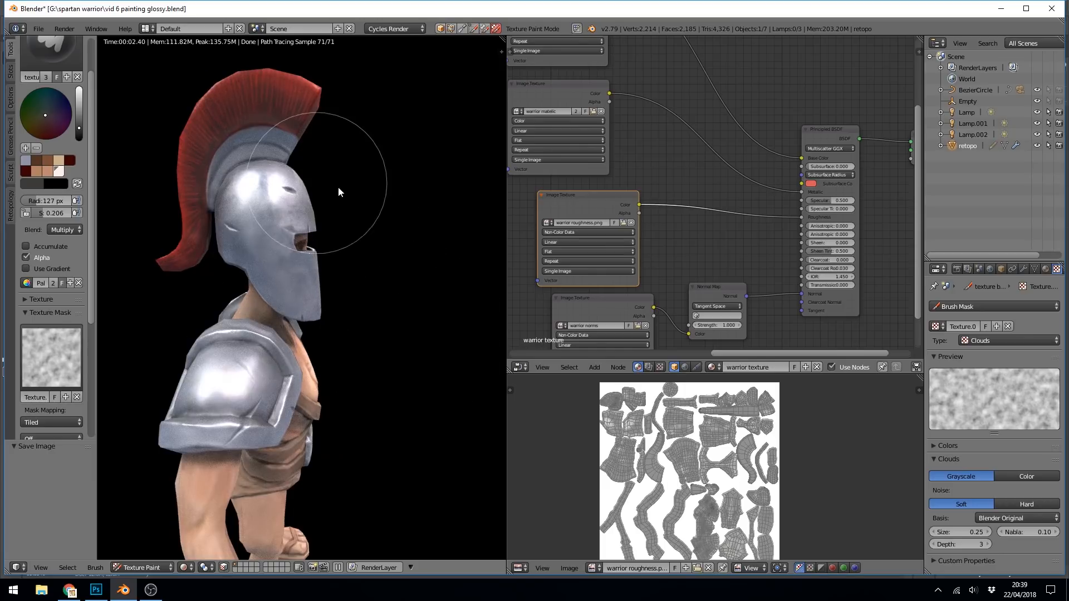
middle_drag(376, 333, 349, 327)
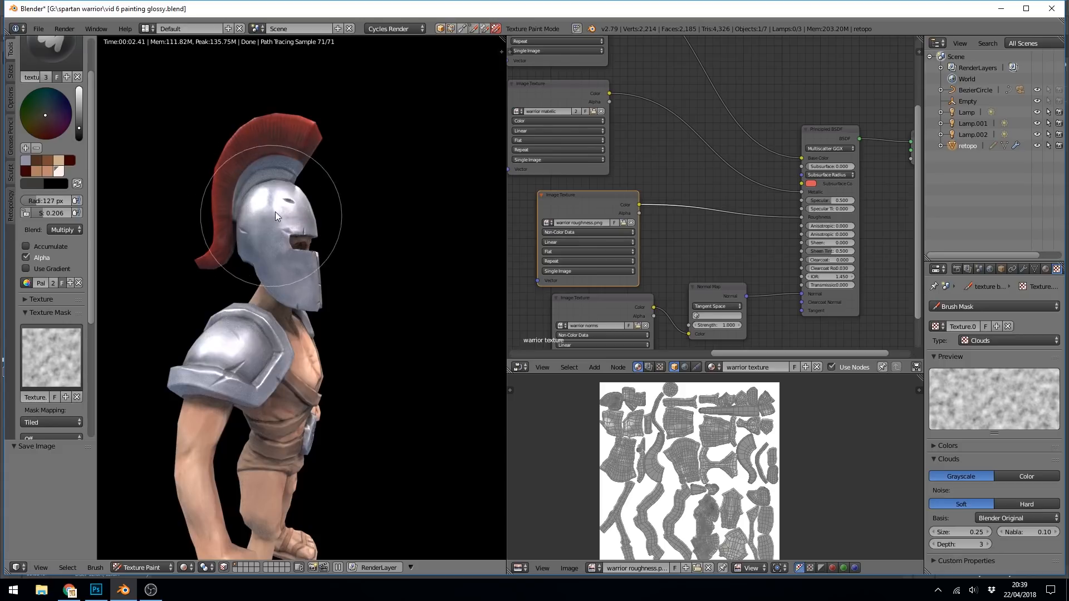
drag(263, 208, 312, 268)
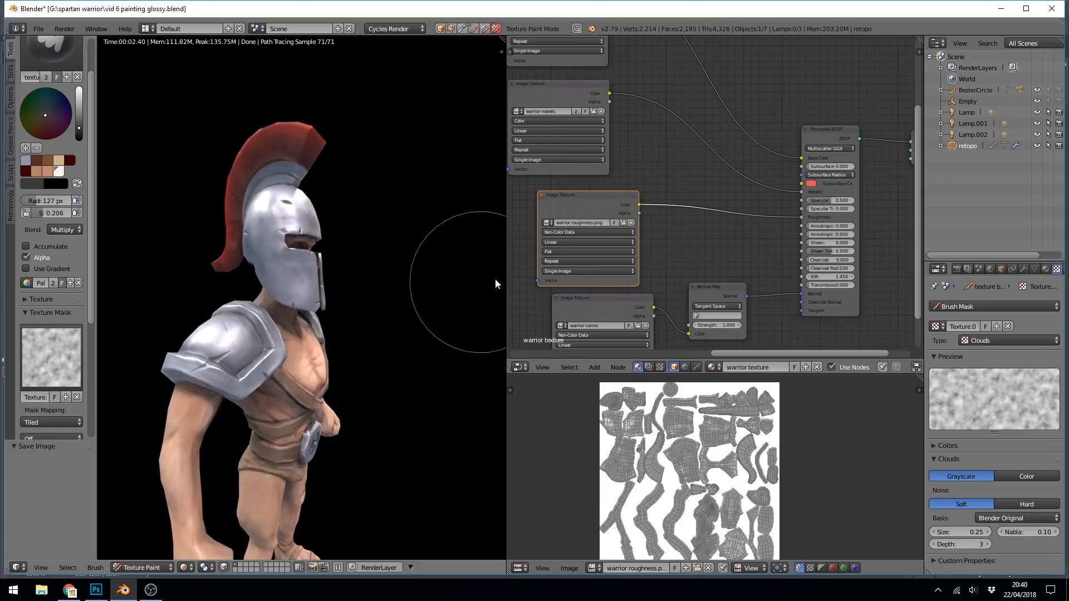
Leave the rendered view, set the blend mode to Screen, sample a lighter grey and paint brighter mottling over the helmet's side and crown
key(shift+z)
scroll(318, 387, up, 6)
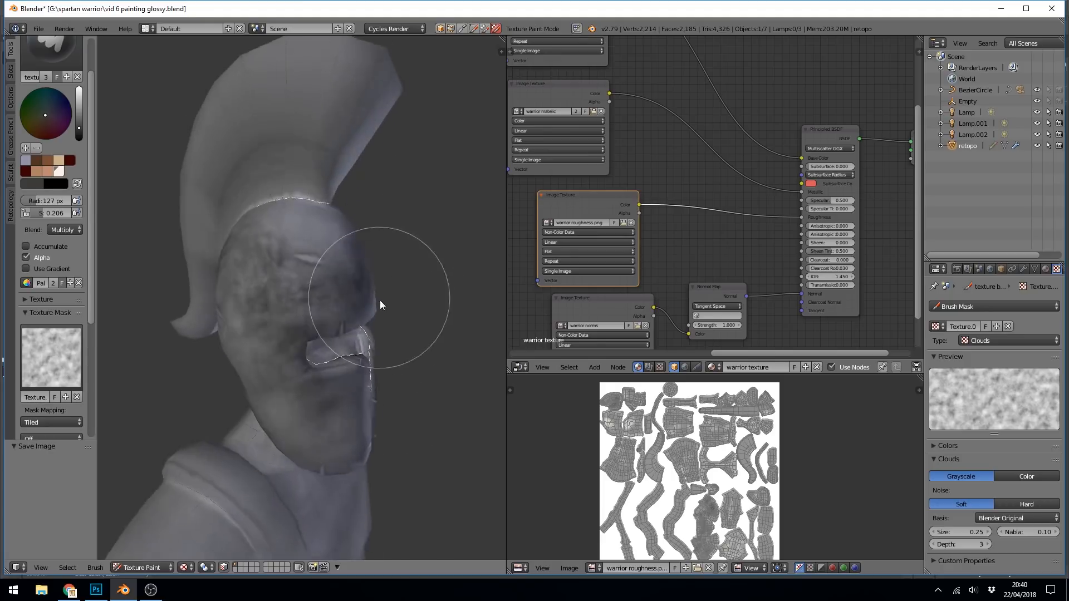
click(64, 230)
click(161, 205)
mouse_move(268, 326)
mouse_down()
mouse_move(316, 337)
mouse_move(312, 433)
mouse_up()
key(s)
key(s)
middle_drag(335, 328, 299, 289)
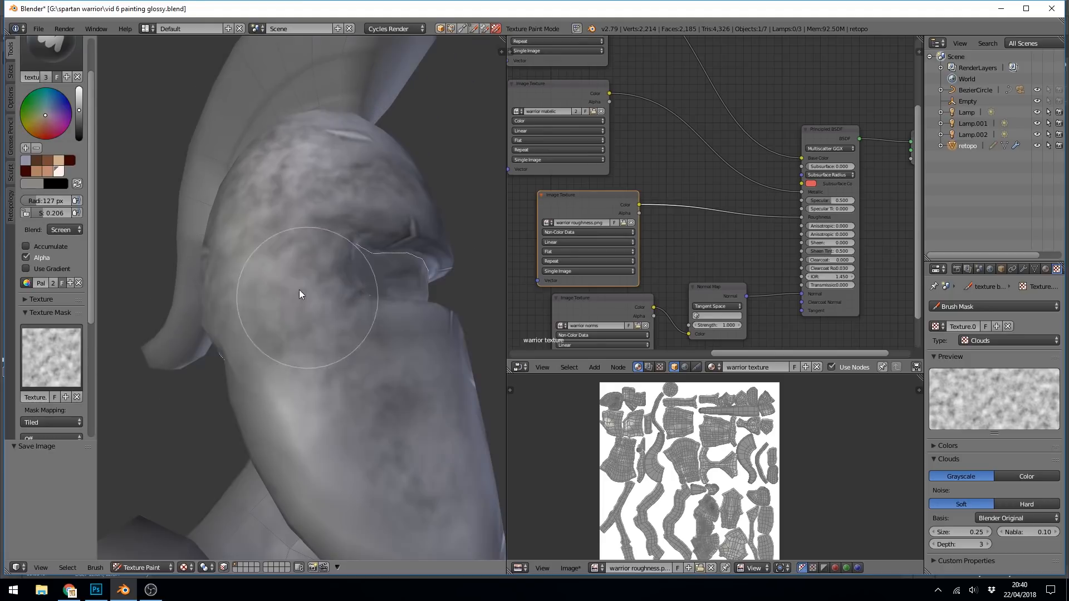
mouse_move(288, 183)
middle_down()
mouse_move(256, 162)
mouse_move(458, 310)
mouse_move(322, 269)
mouse_move(363, 276)
mouse_move(306, 400)
mouse_move(461, 362)
mouse_move(301, 228)
mouse_move(342, 259)
mouse_move(394, 235)
middle_up()
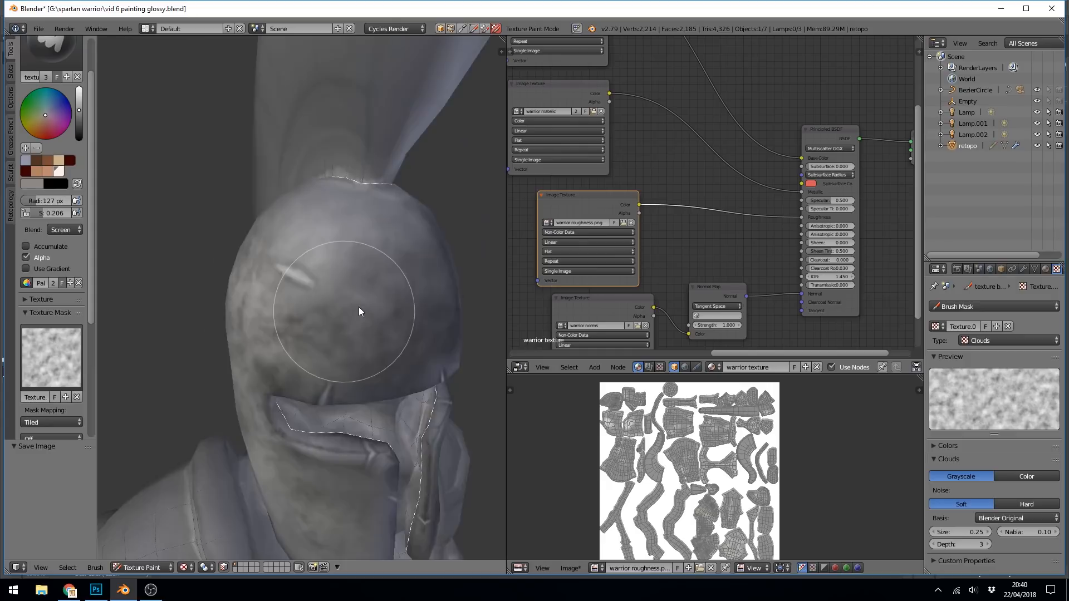
middle_drag(359, 308, 377, 294)
Save the updated roughness image and check the helmet's shine in the rendered view
click(570, 568)
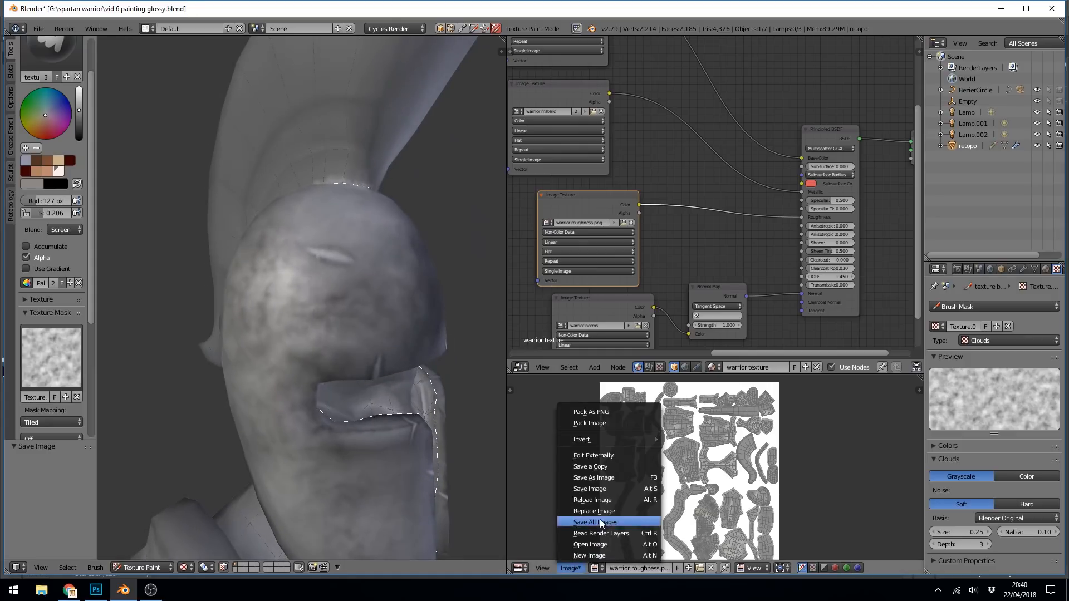
click(609, 490)
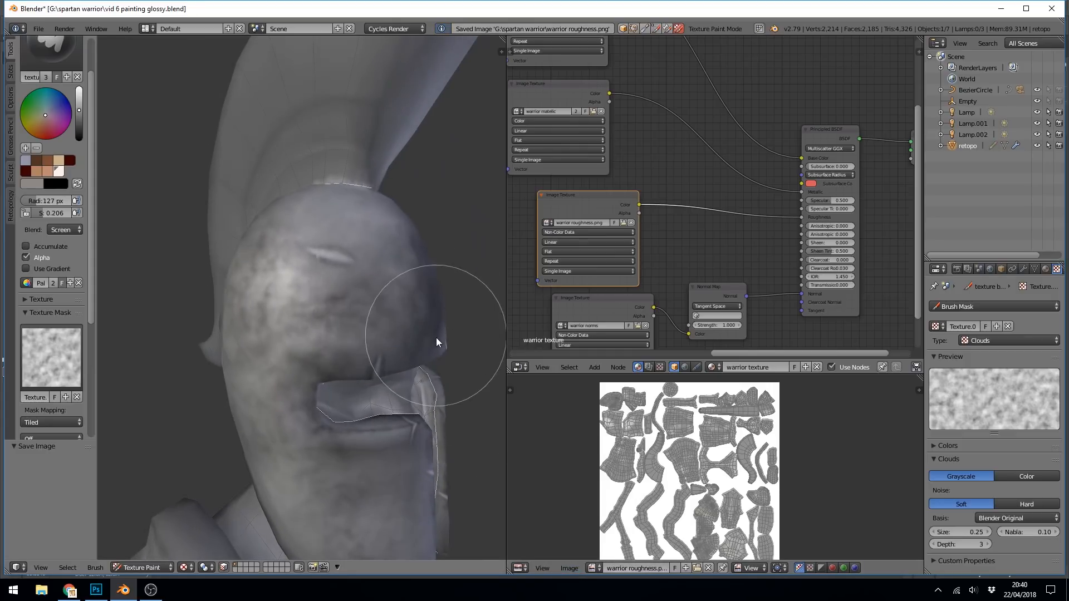
key(shift+z)
middle_drag(400, 338, 420, 392)
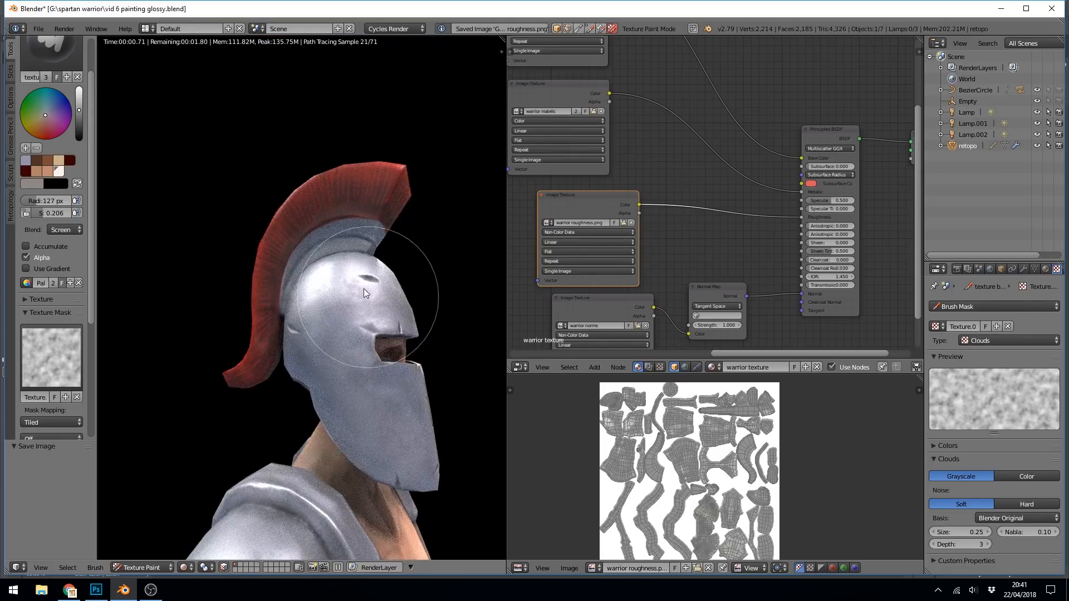
middle_drag(380, 356, 413, 348)
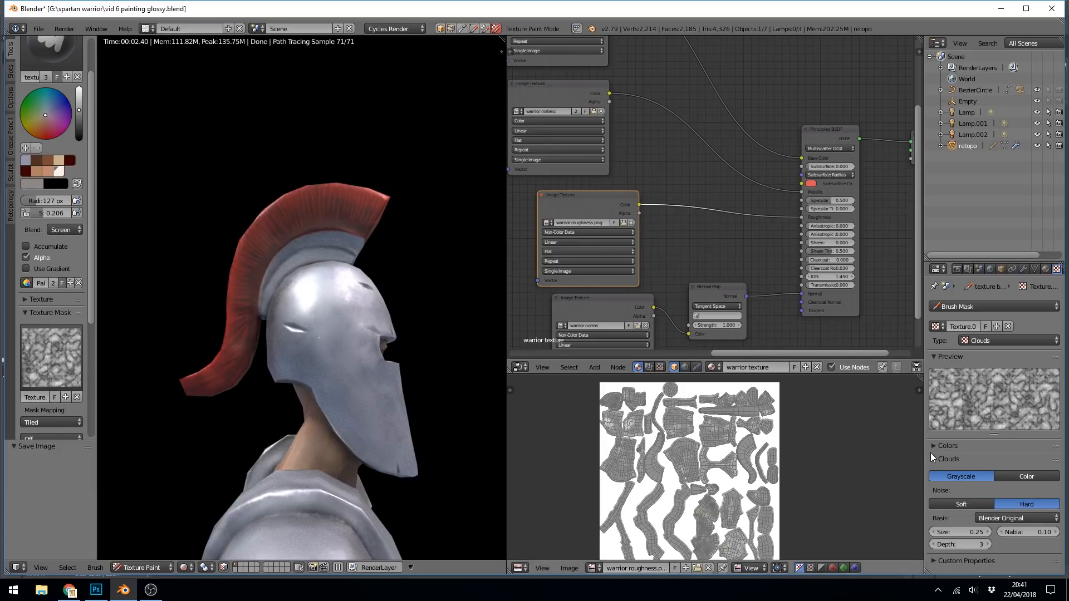
Change the brush mask texture type to Voronoi with feature weights of 0.750 and 0.250
click(996, 339)
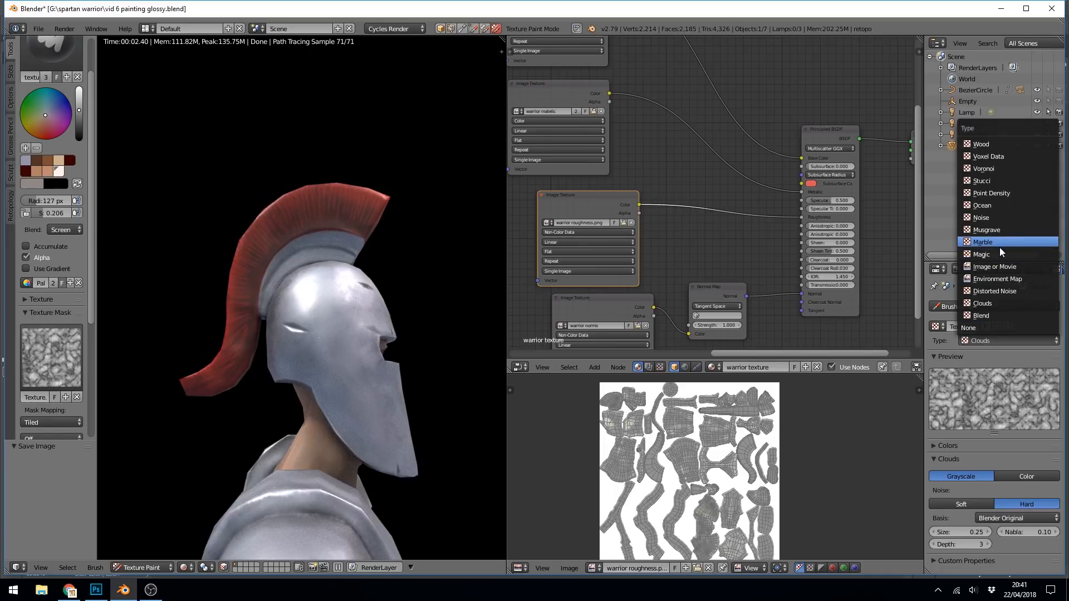
click(998, 169)
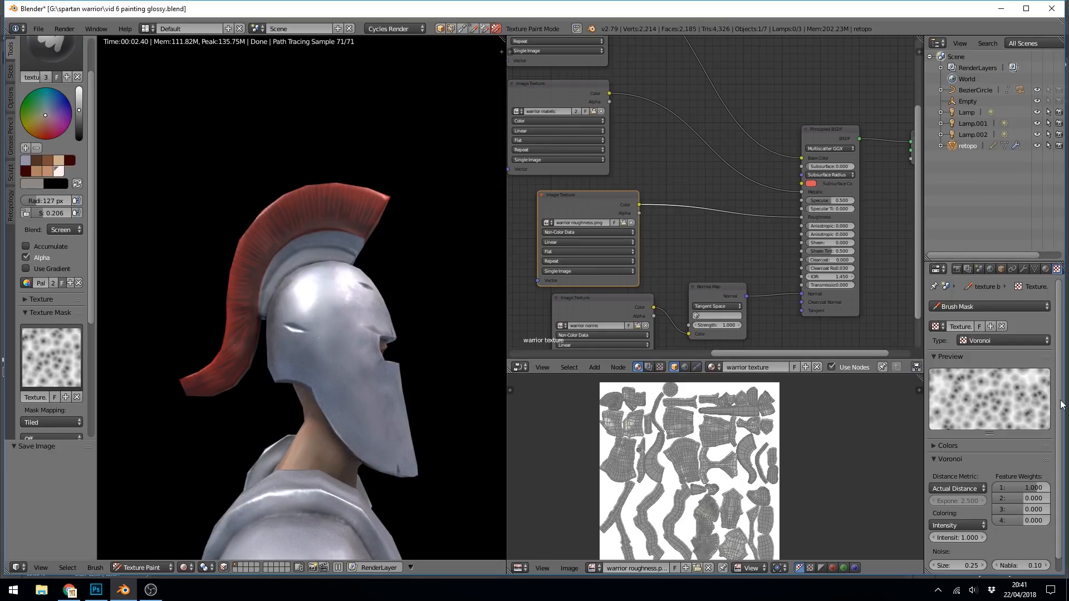
scroll(1050, 455, down, 1)
mouse_move(1028, 474)
mouse_down()
mouse_move(1014, 485)
mouse_move(1037, 491)
mouse_up()
Leave the rendered view, set the blend mode to Multiply and paint dark Voronoi-mottled roughness around the helmet's sides and crown
mouse_move(357, 323)
middle_down()
mouse_move(317, 339)
mouse_move(289, 334)
middle_up()
key(shift+z)
scroll(356, 311, up, 3)
click(310, 280)
click(65, 229)
click(167, 205)
drag(309, 290, 376, 390)
middle_drag(376, 389, 366, 420)
mouse_move(365, 421)
mouse_down()
mouse_move(291, 400)
mouse_move(411, 390)
mouse_up()
middle_drag(410, 390, 369, 346)
drag(370, 346, 412, 225)
scroll(411, 225, down, 2)
mouse_move(412, 226)
middle_down()
mouse_move(395, 258)
mouse_move(336, 207)
mouse_move(367, 262)
mouse_move(349, 239)
mouse_move(358, 236)
middle_up()
scroll(366, 228, up, 2)
scroll(367, 228, up, 2)
mouse_move(373, 299)
mouse_down()
mouse_move(293, 291)
mouse_move(273, 399)
mouse_up()
mouse_move(384, 228)
middle_down()
mouse_move(389, 280)
mouse_move(382, 239)
mouse_move(373, 291)
mouse_move(329, 230)
middle_up()
Switch the brush blend mode to Screen
click(64, 229)
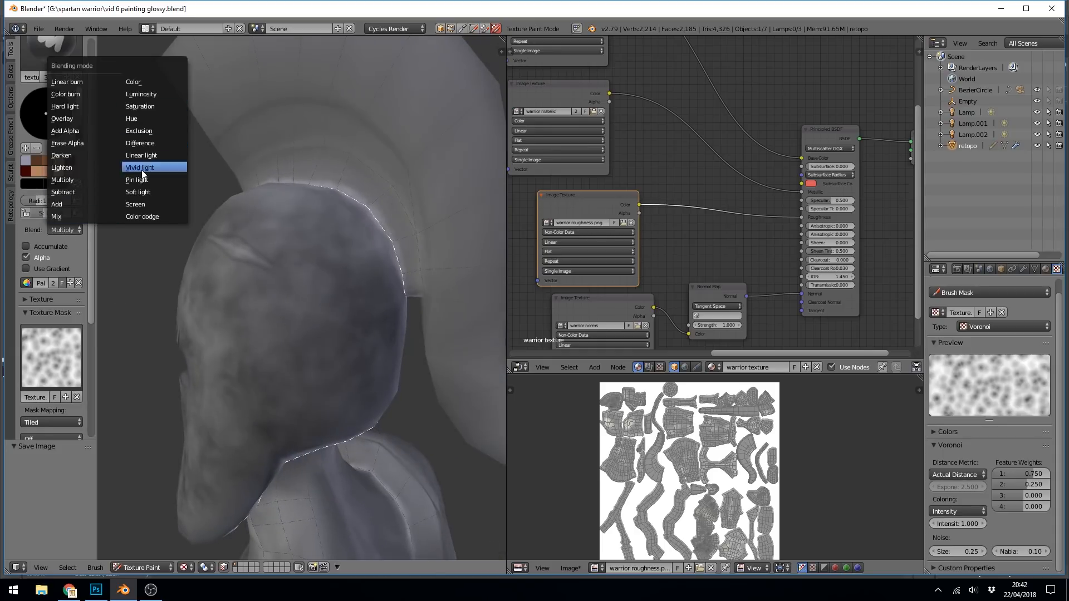
click(135, 204)
mouse_move(262, 364)
middle_down()
mouse_move(341, 350)
mouse_move(325, 427)
mouse_move(417, 332)
mouse_move(412, 246)
middle_up()
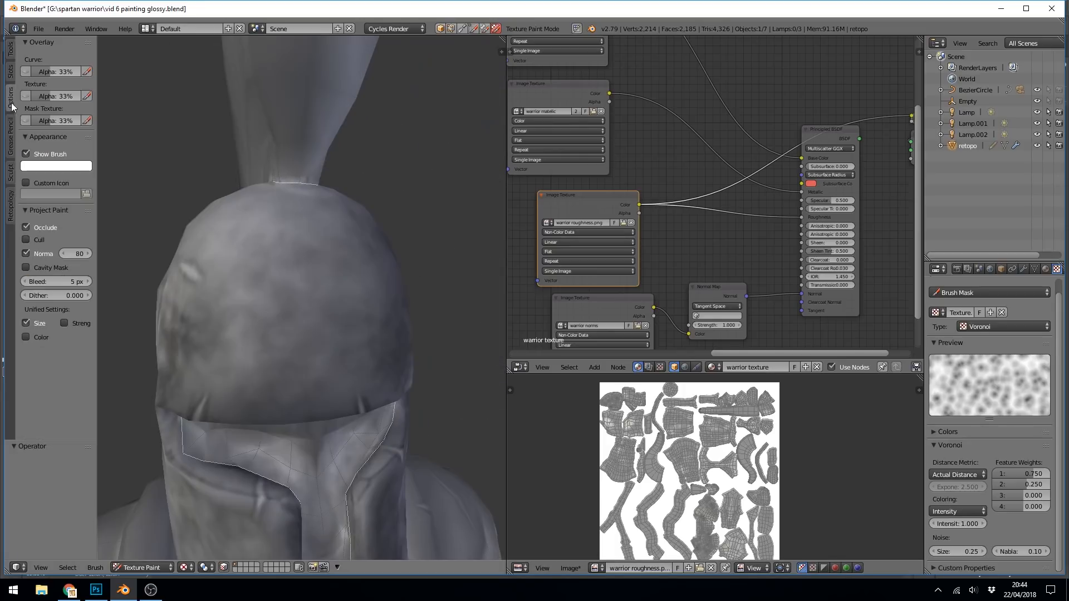
Try painting black Voronoi spots on the cheek guard with the tiled mask, undoing the strokes
mouse_move(271, 243)
middle_down()
mouse_move(398, 276)
mouse_move(317, 326)
mouse_move(257, 396)
middle_up()
mouse_move(257, 395)
mouse_down()
mouse_move(251, 383)
mouse_move(345, 441)
mouse_up()
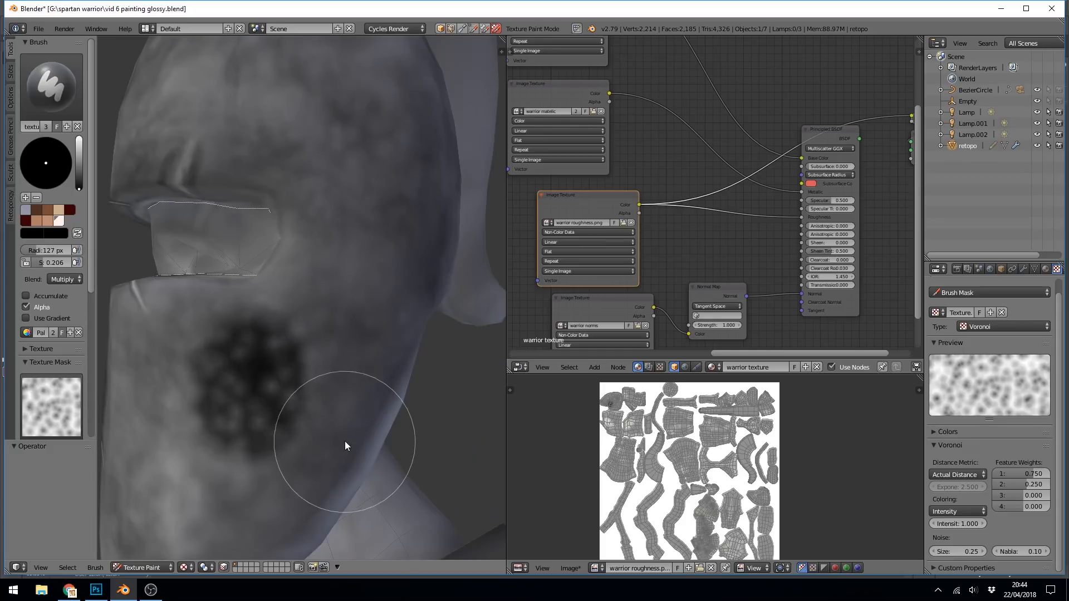
key(ctrl+z)
scroll(95, 326, down, 3)
scroll(95, 326, down, 1)
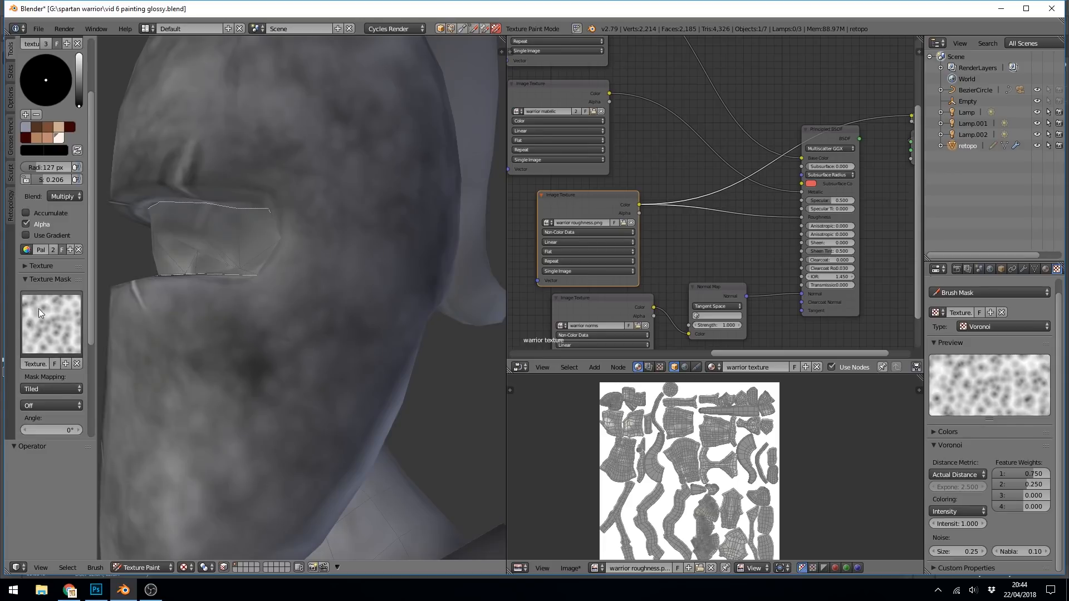
click(72, 388)
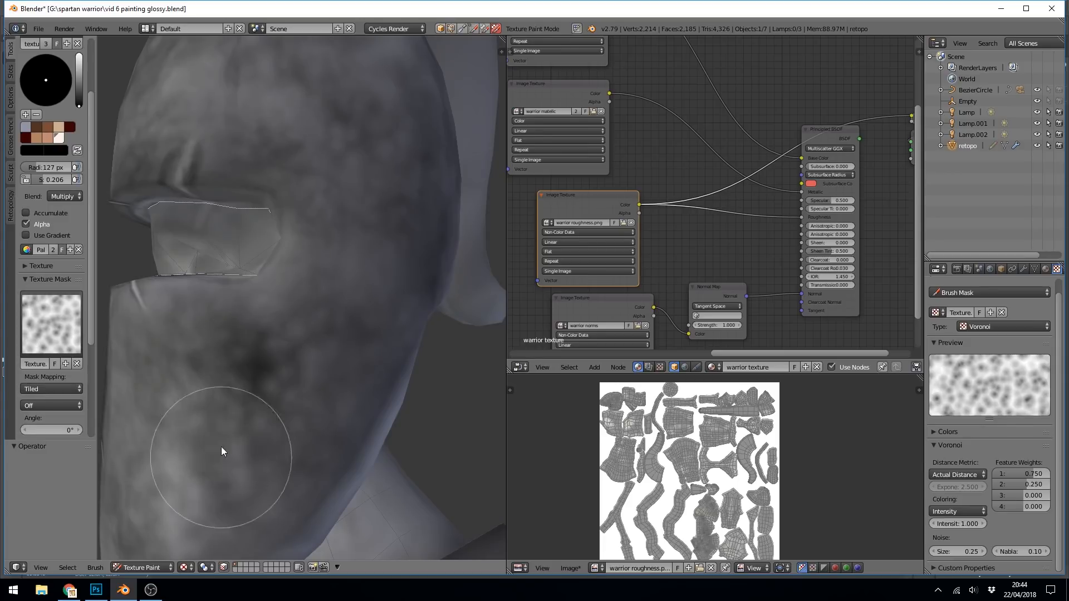
mouse_move(186, 390)
mouse_down()
mouse_move(232, 400)
mouse_move(219, 373)
mouse_move(226, 440)
mouse_move(302, 378)
mouse_up()
key(ctrl+z)
key(ctrl+z)
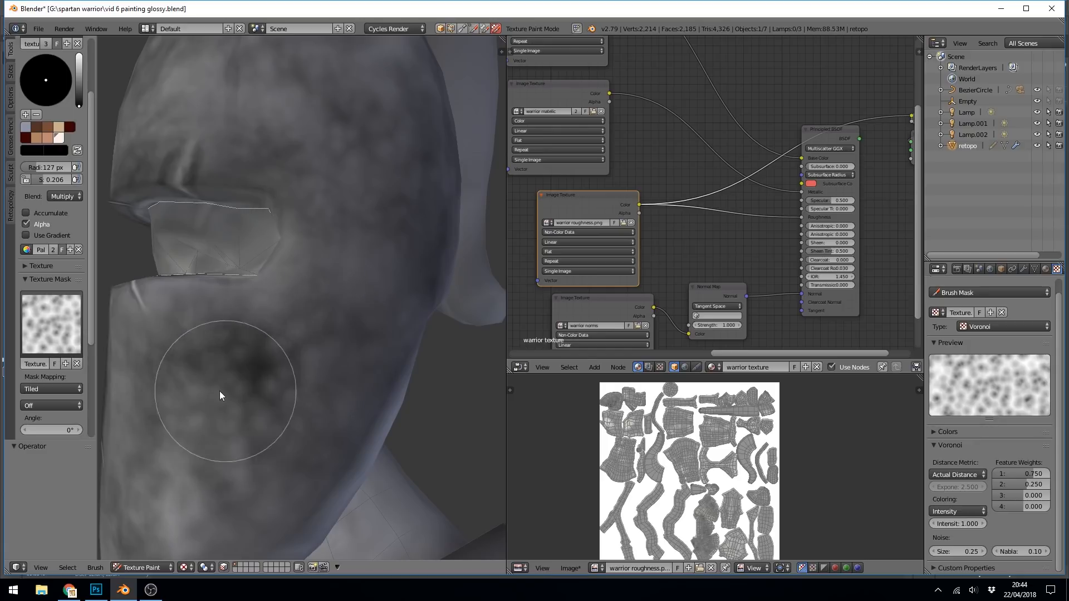
Set the brush's mask mapping to Random and paint dark uneven roughness over the cheek guard
click(55, 389)
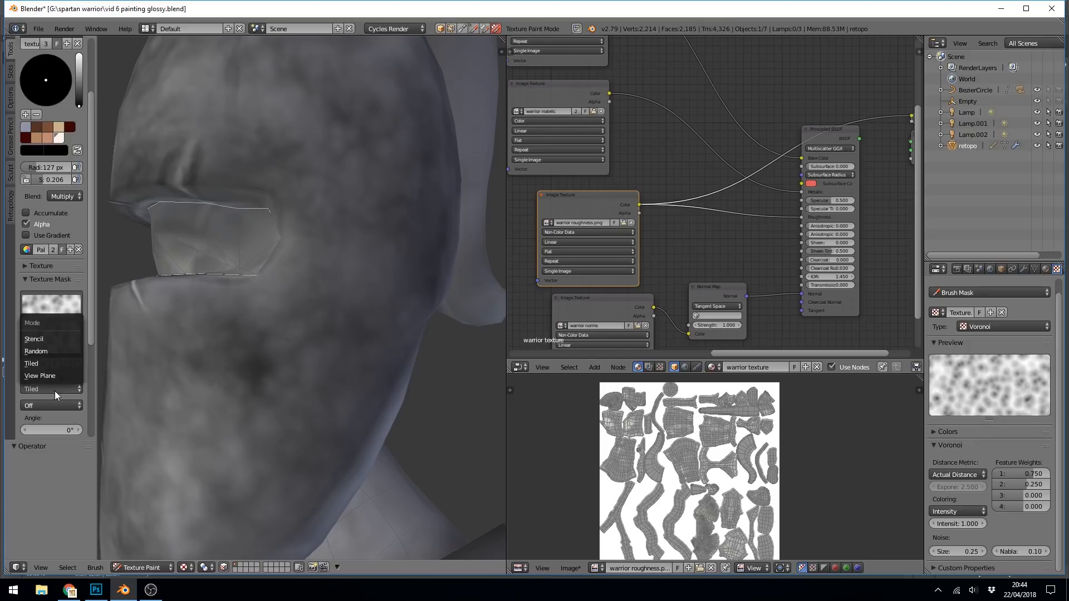
click(52, 351)
mouse_move(269, 396)
mouse_down()
mouse_move(294, 349)
mouse_move(211, 472)
mouse_up()
mouse_move(294, 406)
middle_down()
mouse_move(363, 377)
mouse_move(399, 389)
mouse_move(309, 421)
middle_up()
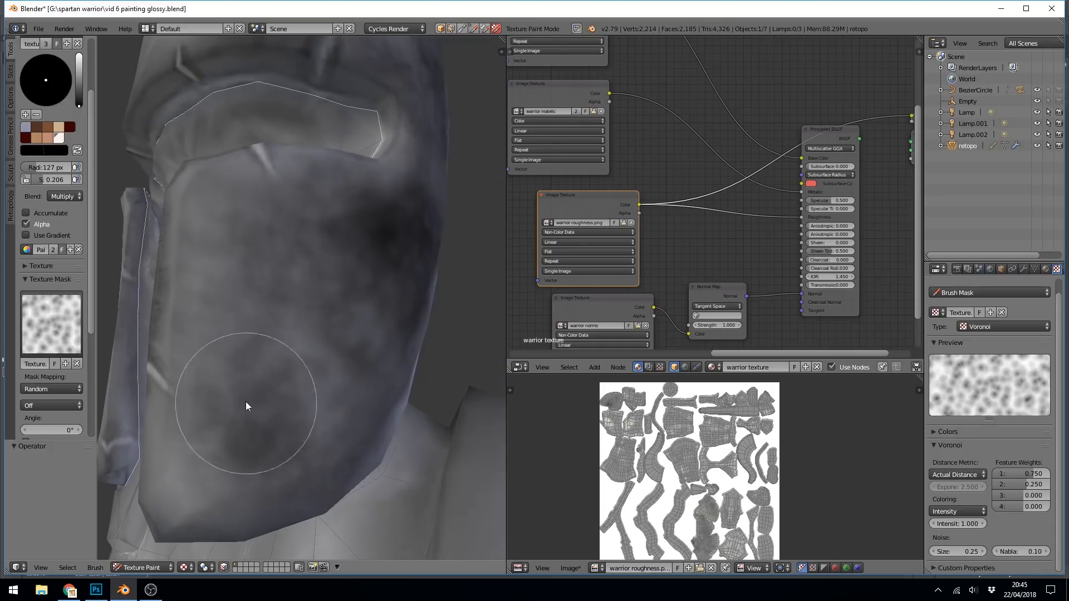
drag(246, 403, 242, 424)
mouse_move(303, 444)
middle_down()
mouse_move(335, 330)
mouse_move(342, 376)
middle_up()
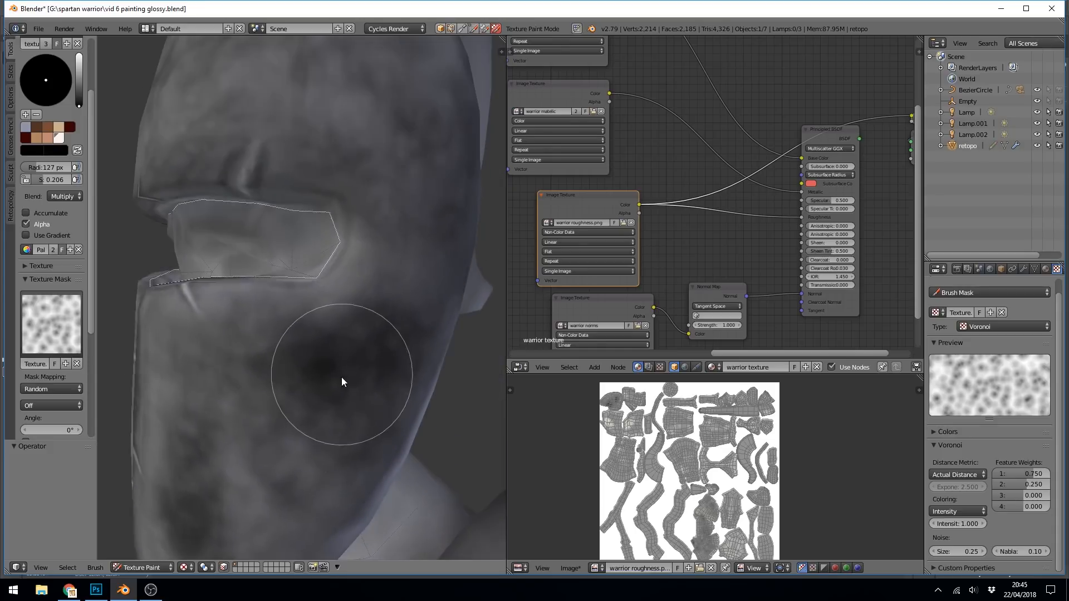
Set the brush colour to white and the blend mode to Screen
drag(82, 107, 80, 53)
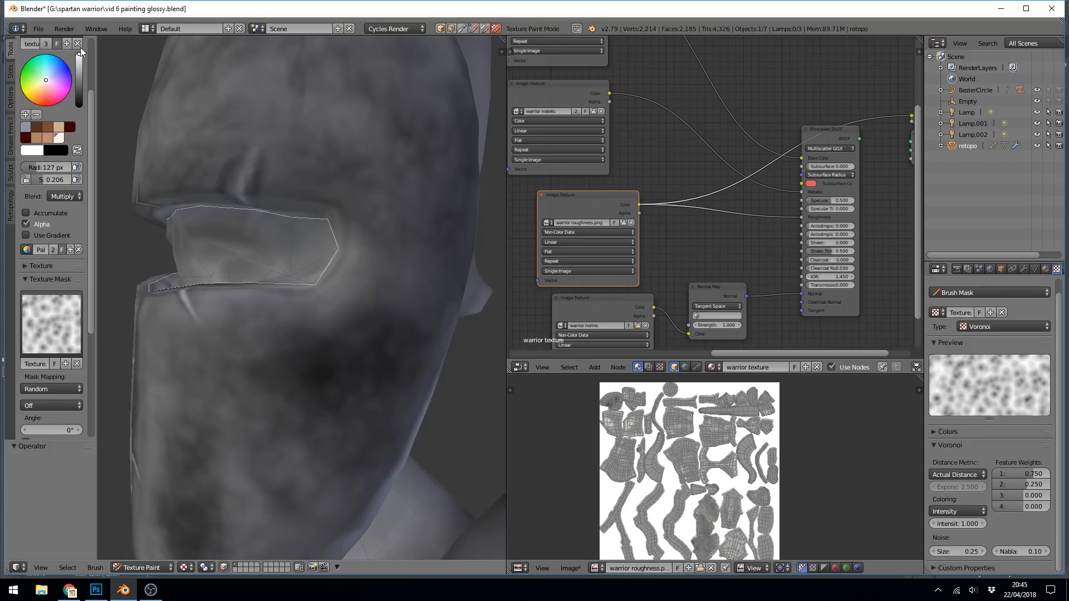
click(76, 197)
click(135, 171)
mouse_move(323, 262)
middle_down()
mouse_move(362, 303)
mouse_move(372, 378)
mouse_move(312, 279)
middle_up()
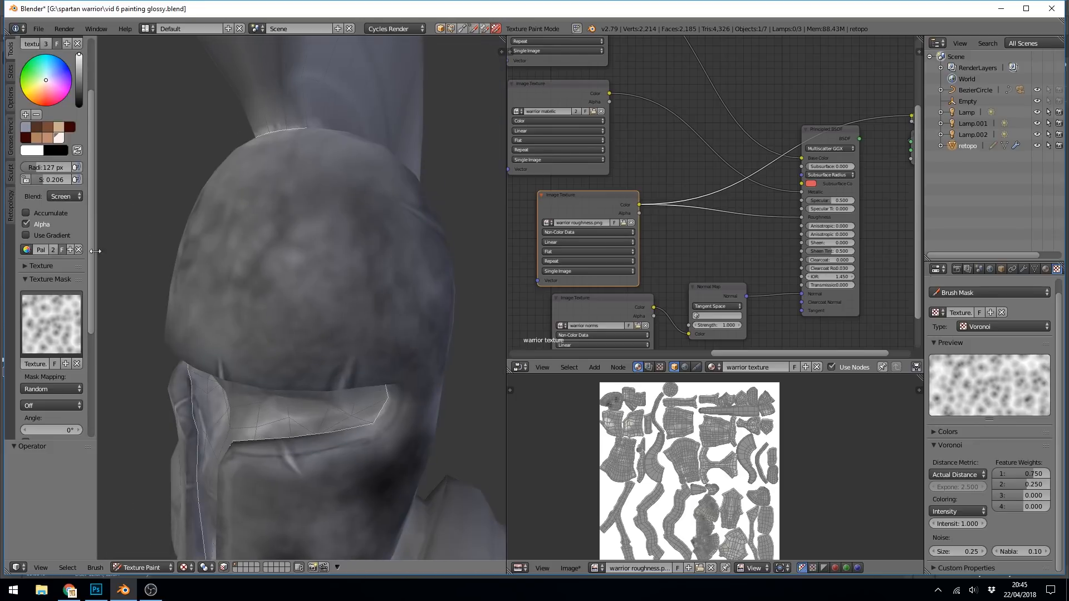
Set the brush colour to black with Multiply blending and paint dark blotches of roughness on the helmet's side below the crown
drag(79, 55, 79, 106)
click(64, 196)
click(127, 184)
middle_drag(211, 262, 363, 288)
middle_drag(315, 251, 298, 233)
mouse_move(235, 256)
mouse_down()
mouse_move(324, 317)
mouse_move(217, 245)
mouse_move(250, 239)
mouse_move(275, 346)
mouse_move(207, 208)
mouse_move(254, 268)
mouse_up()
scroll(255, 268, down, 2)
middle_drag(255, 268, 295, 308)
drag(265, 254, 257, 275)
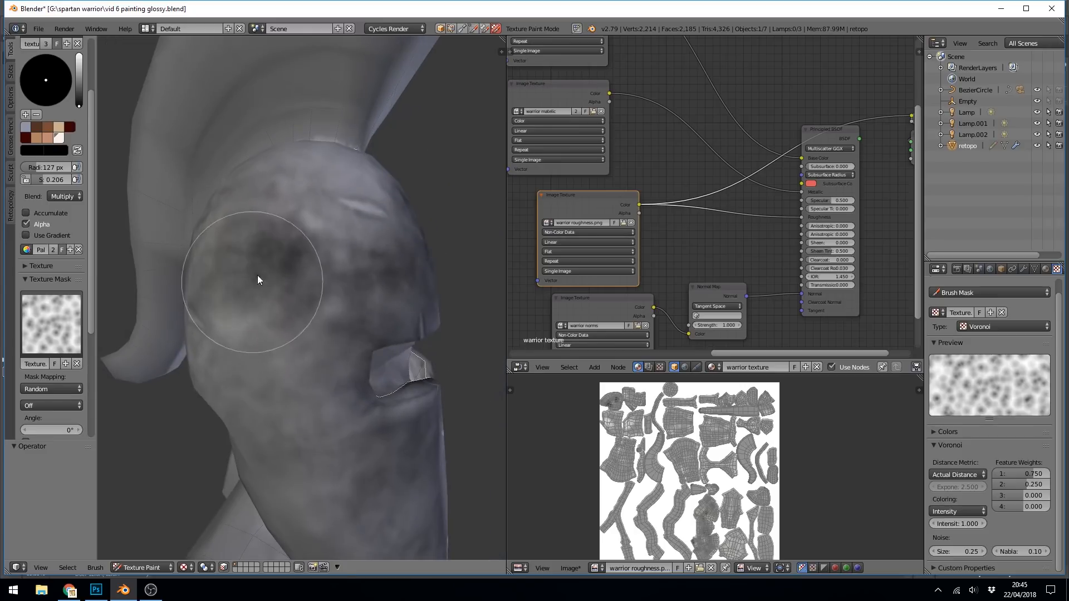
Paint black Multiply roughness blotches across the helmet's sides and cheek guards
mouse_move(286, 315)
middle_down()
mouse_move(310, 257)
mouse_move(320, 286)
middle_up()
scroll(330, 276, up, 3)
mouse_move(331, 281)
mouse_down()
mouse_move(319, 310)
mouse_move(329, 370)
mouse_move(315, 326)
mouse_up()
scroll(396, 359, down, 3)
mouse_move(395, 359)
middle_down()
mouse_move(309, 328)
mouse_move(253, 342)
middle_up()
mouse_move(252, 343)
mouse_down()
mouse_move(240, 427)
mouse_move(224, 377)
mouse_up()
middle_drag(225, 377, 361, 365)
drag(361, 364, 345, 370)
Set the brush colour to white with Screen blending and paint light roughness patches on the helmet
drag(80, 100, 79, 55)
click(66, 196)
click(135, 172)
mouse_move(322, 292)
middle_down()
mouse_move(391, 394)
mouse_move(272, 198)
mouse_move(239, 170)
middle_up()
drag(238, 169, 251, 152)
Save the painted warrior roughness.png image
mouse_move(250, 152)
middle_down()
mouse_move(292, 208)
mouse_move(269, 327)
middle_up()
scroll(377, 350, down, 3)
click(570, 568)
click(585, 489)
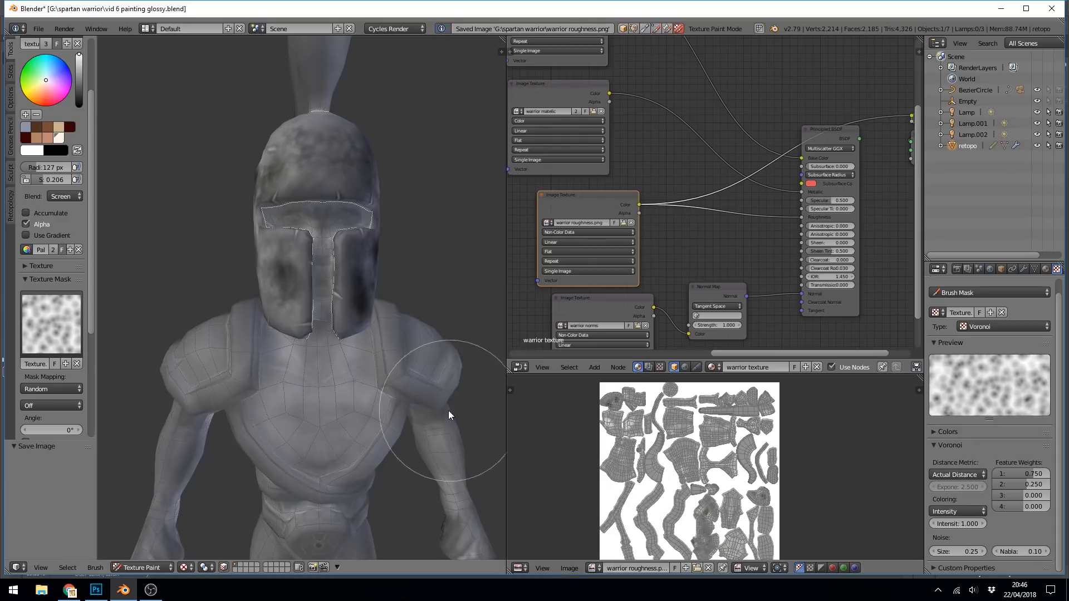
Examine the helmet and shoulder guards in rendered shading from the front and both sides
key(shift+z)
mouse_move(358, 365)
middle_down()
mouse_move(410, 375)
mouse_move(423, 425)
mouse_move(334, 323)
mouse_move(291, 243)
middle_up()
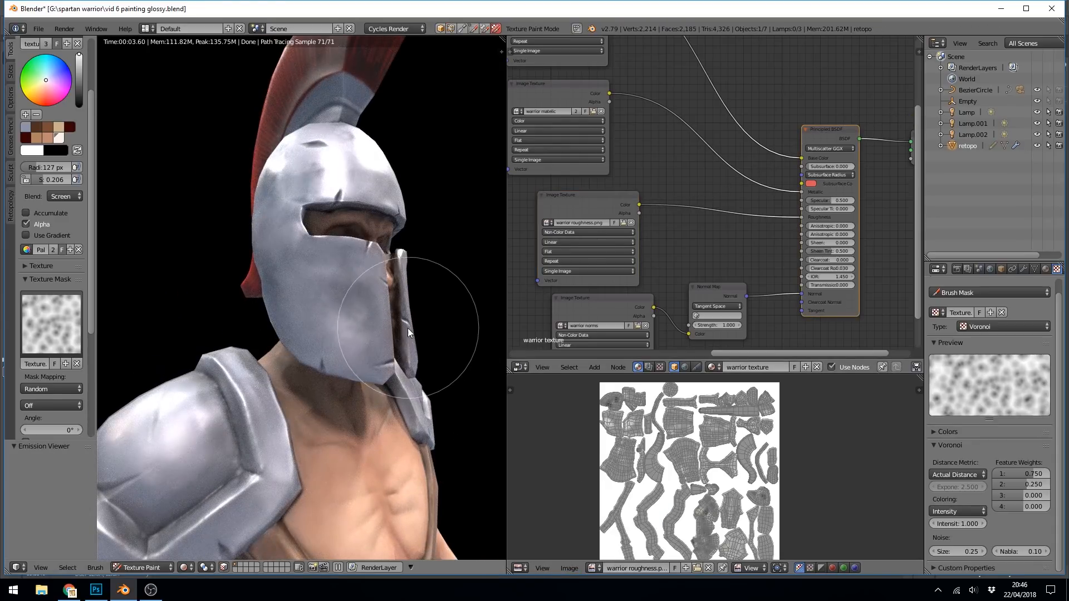
mouse_move(400, 333)
middle_down()
mouse_move(419, 359)
mouse_move(406, 342)
mouse_move(412, 364)
mouse_move(385, 366)
mouse_move(379, 347)
mouse_move(363, 354)
mouse_move(376, 350)
mouse_move(370, 359)
middle_up()
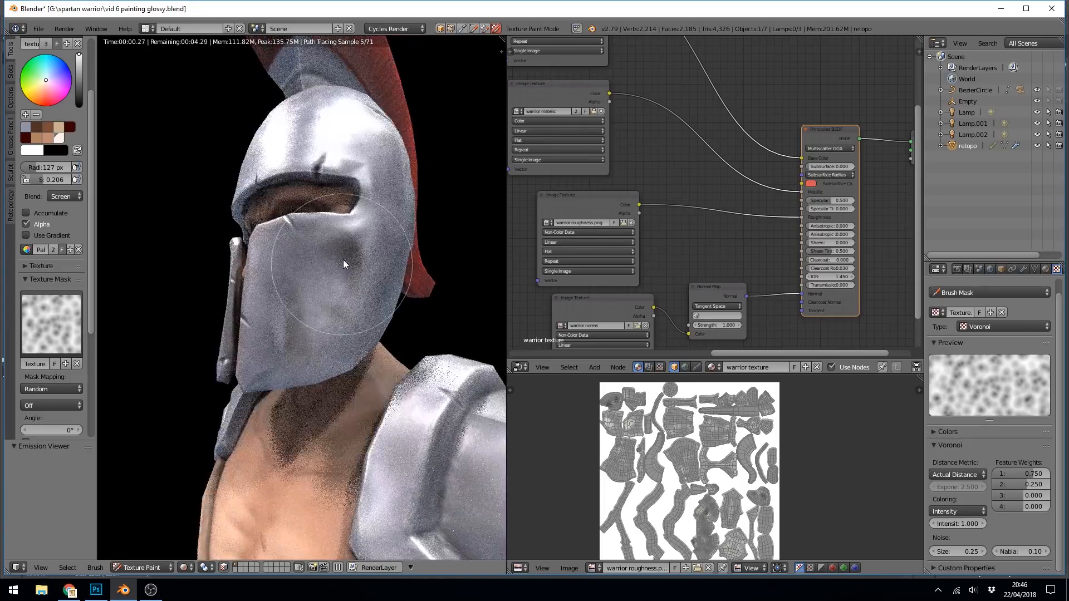
mouse_move(375, 306)
middle_down()
mouse_move(383, 329)
mouse_move(414, 299)
mouse_move(403, 342)
middle_up()
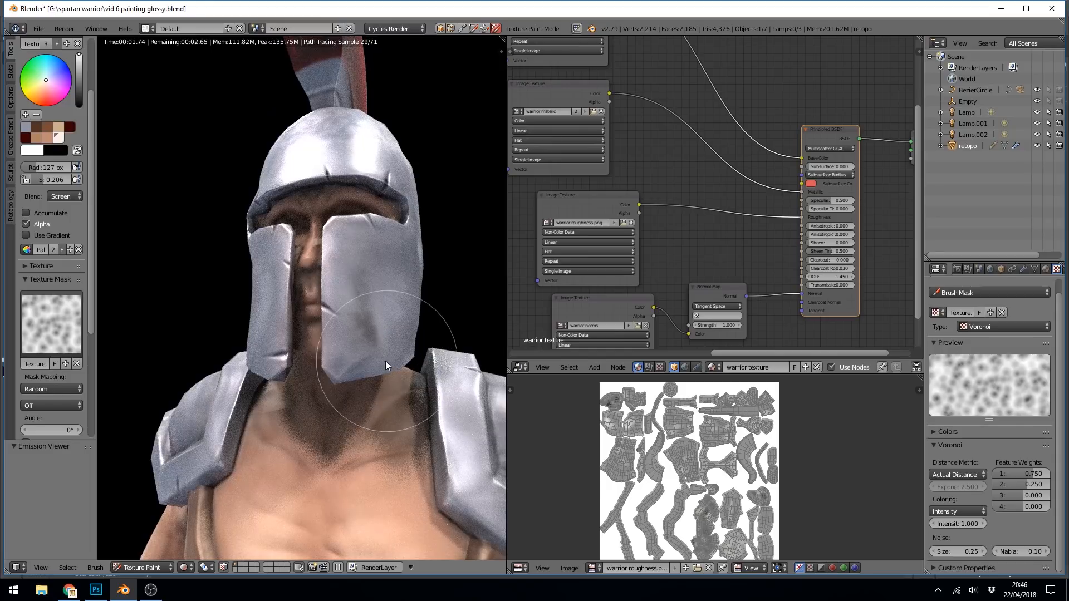
middle_drag(381, 345, 410, 390)
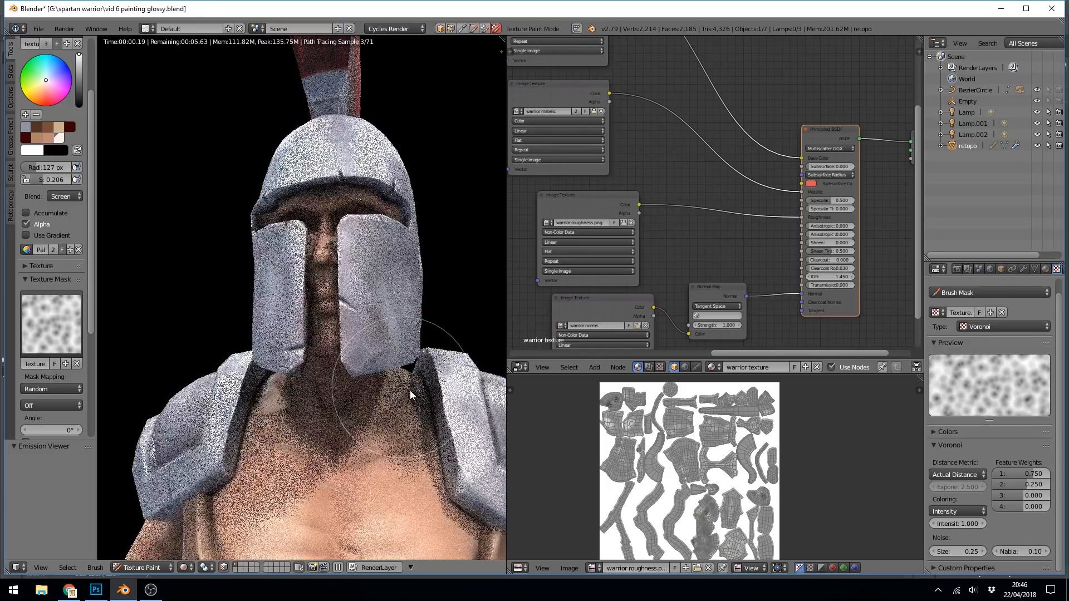
mouse_move(371, 264)
middle_down()
mouse_move(409, 332)
mouse_move(424, 399)
middle_up()
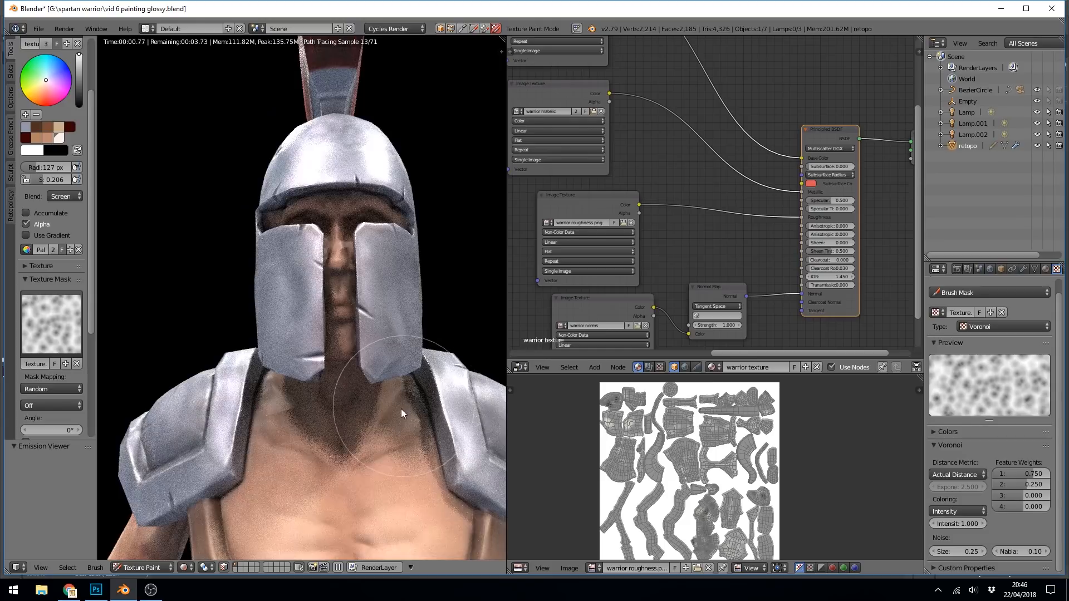
mouse_move(361, 345)
middle_down()
mouse_move(353, 355)
mouse_move(366, 361)
mouse_move(348, 375)
middle_up()
scroll(390, 363, up, 4)
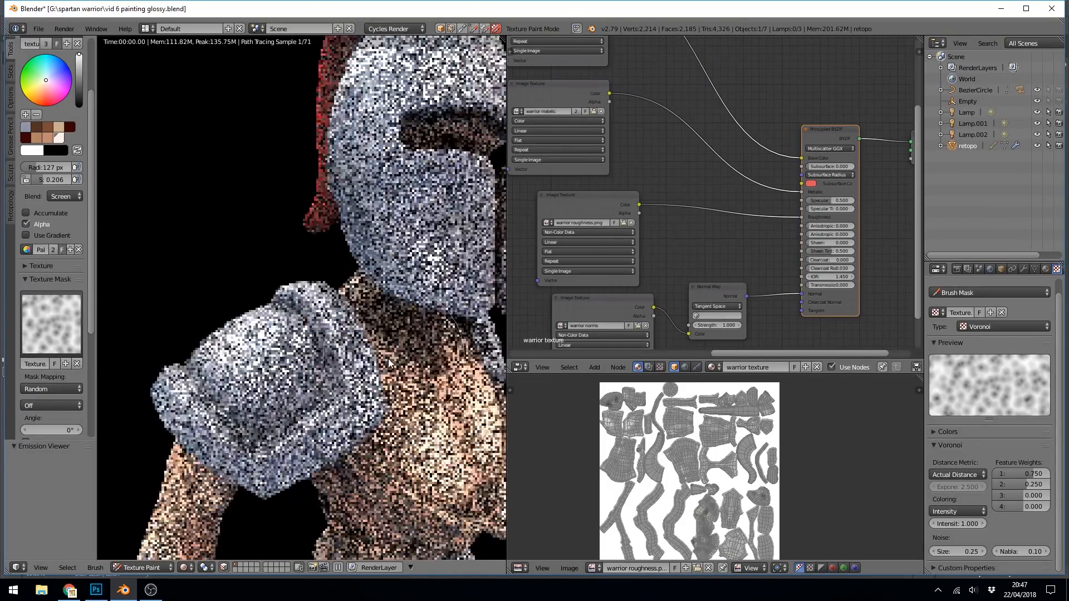
scroll(388, 362, down, 3)
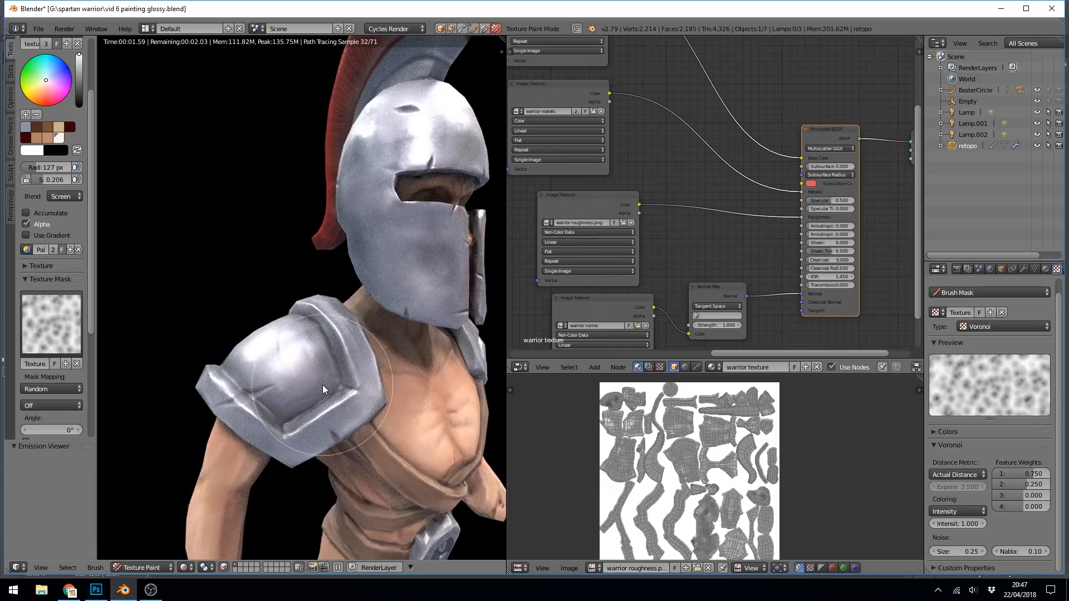
Isolate the shoulder guard's linked faces and paint uneven roughness over it with a resized brush
key(shift+z)
mouse_move(352, 345)
middle_down()
mouse_move(274, 378)
mouse_move(345, 361)
middle_up()
scroll(345, 361, up, 3)
key(l)
scroll(61, 173, down, 2)
click(65, 151)
key(f)
mouse_move(312, 312)
middle_down()
mouse_move(279, 269)
mouse_move(406, 287)
mouse_move(268, 266)
mouse_move(311, 289)
mouse_move(267, 345)
middle_up()
drag(97, 359, 101, 359)
scroll(61, 334, down, 3)
drag(373, 279, 235, 310)
Resize the brush and add further roughness variation to the armour from another angle
mouse_move(235, 309)
middle_down()
mouse_move(248, 390)
mouse_move(334, 345)
middle_up()
key(f)
drag(334, 362, 360, 389)
middle_drag(350, 392, 328, 368)
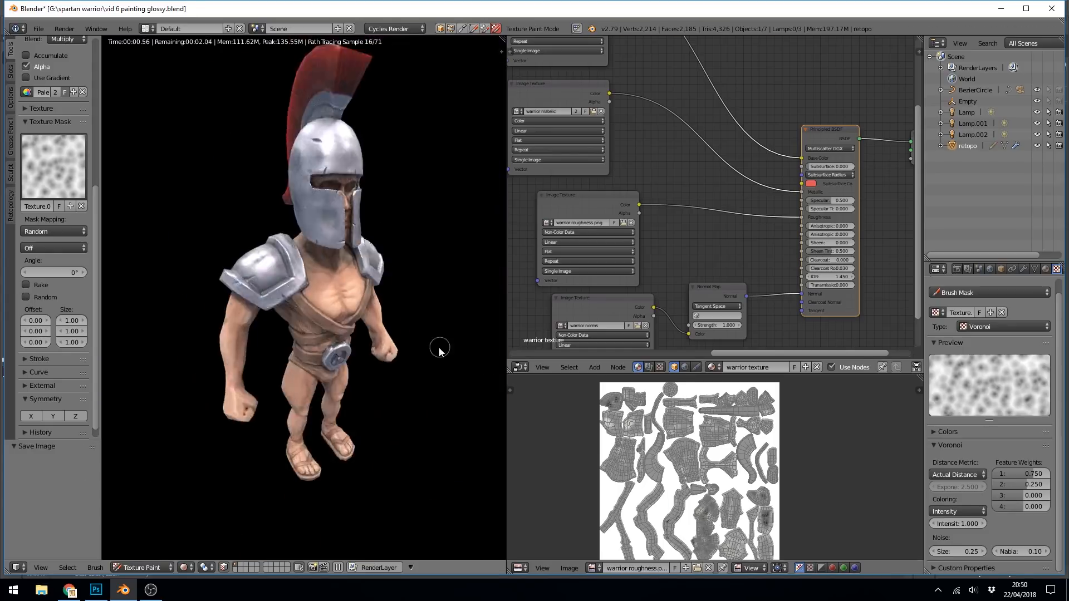
Paint dark roughness accents along the dents of the shoulder guard with a small Multiply brush
scroll(439, 350, up, 5)
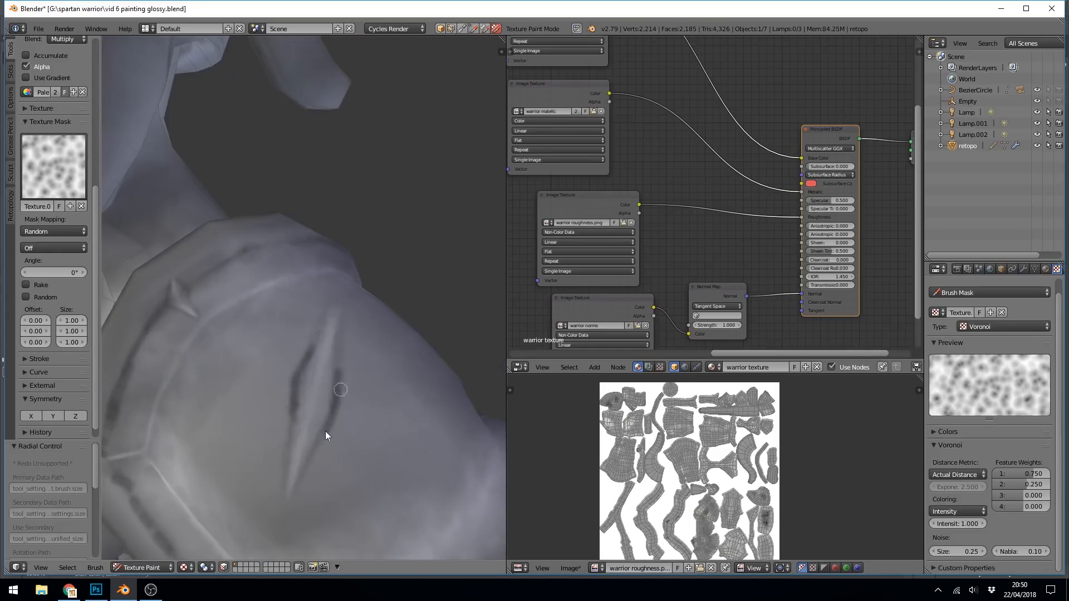
mouse_move(326, 435)
middle_down()
mouse_move(219, 334)
mouse_move(260, 291)
mouse_move(330, 311)
mouse_move(322, 298)
mouse_move(412, 336)
mouse_move(341, 351)
middle_up()
key(f)
click(188, 384)
mouse_move(188, 384)
middle_down()
mouse_move(201, 329)
mouse_move(167, 319)
middle_up()
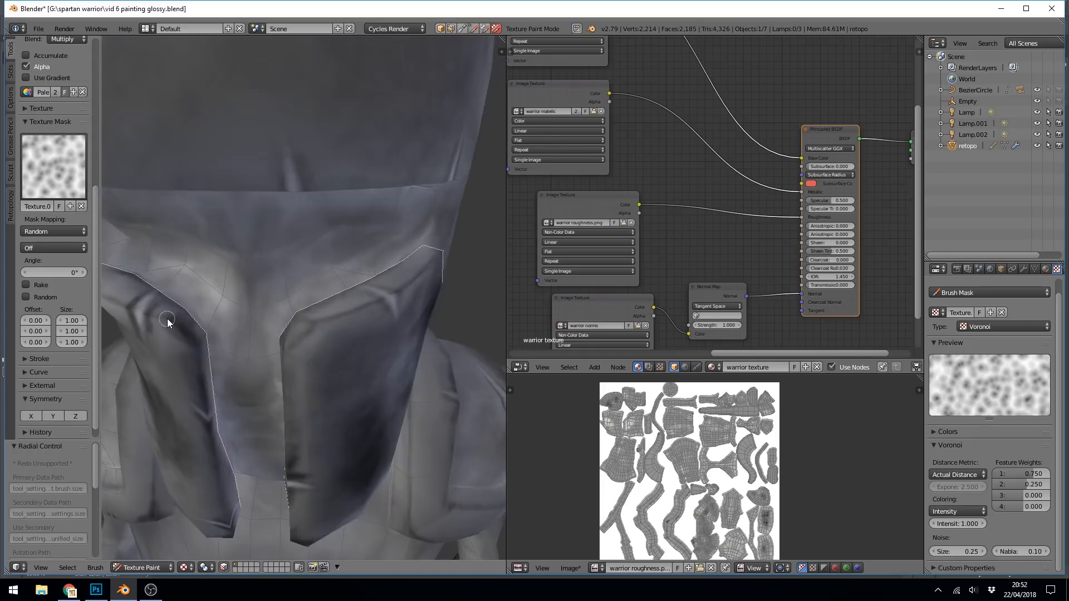
Clear the face selection, isolate another linked part of the warrior, and paint uneven roughness on it
scroll(319, 350, down, 8)
key(a)
key(l)
scroll(319, 351, up, 10)
drag(180, 294, 245, 426)
middle_drag(294, 341, 368, 390)
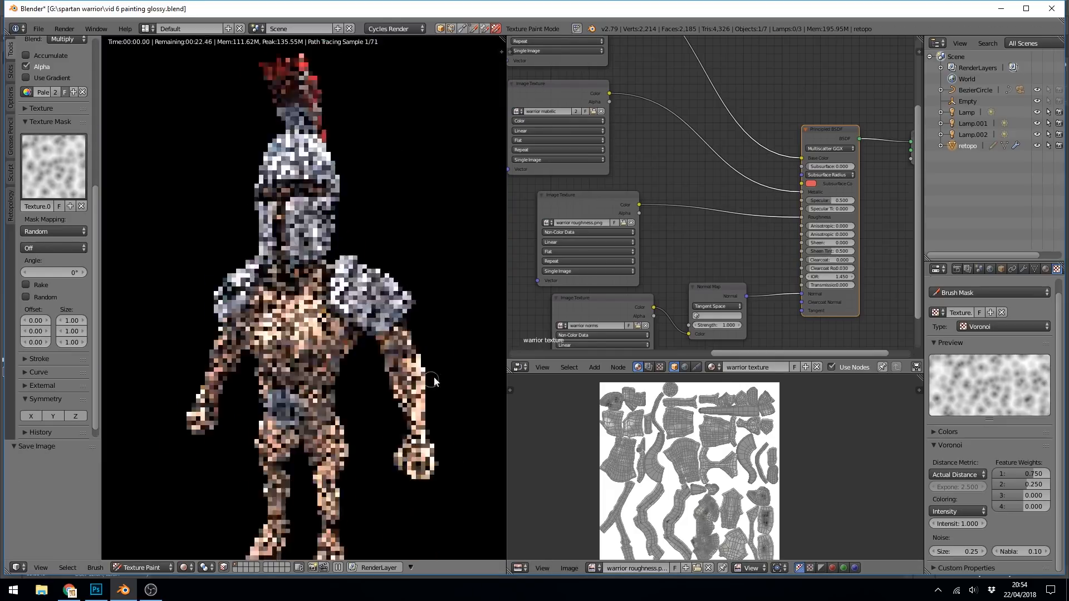
Isolate the crossed straps on the warrior's back and paint light and dark roughness variation over them
key(shift+z)
key(KP_Decimal)
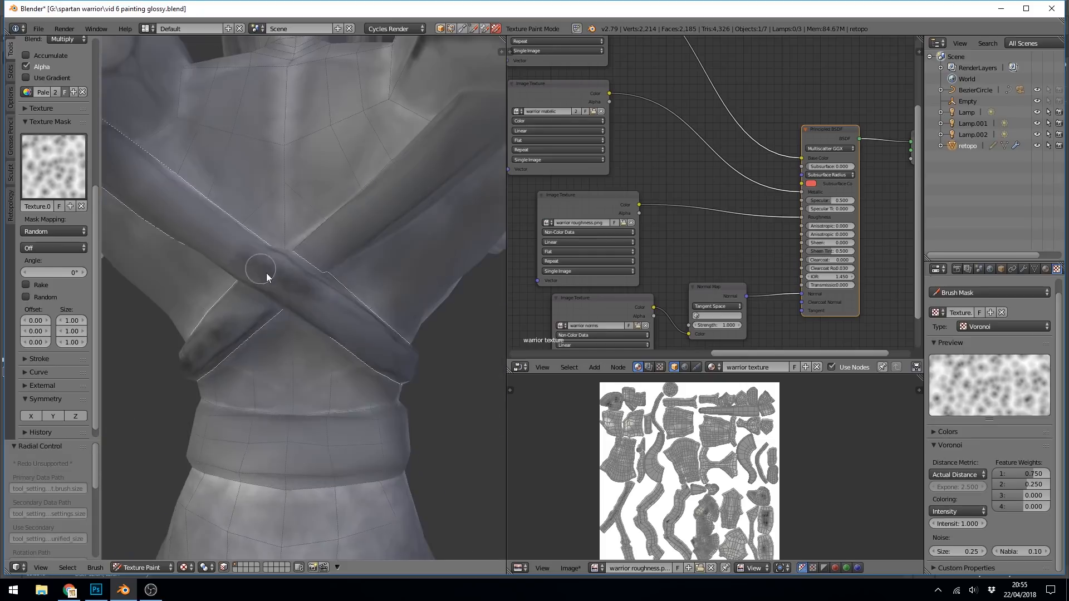
key(l)
scroll(98, 142, up, 3)
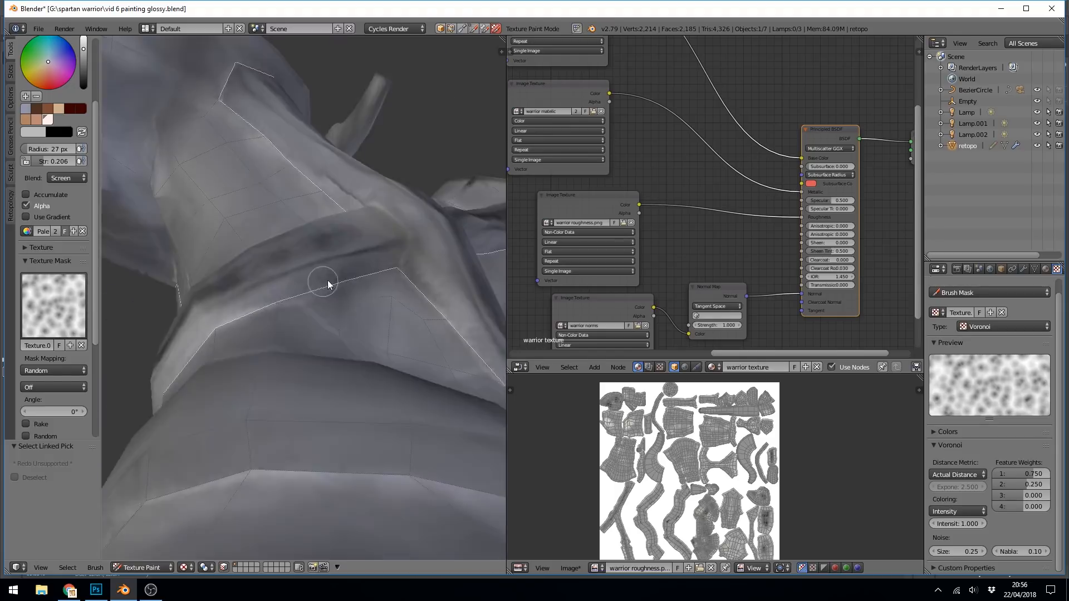
key(shift+z)
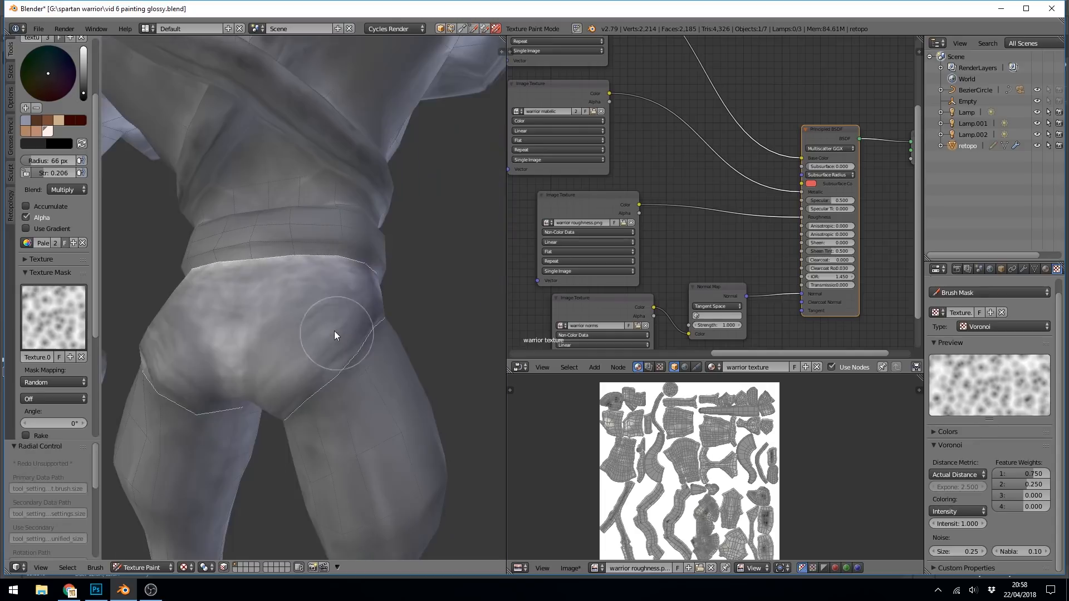
Isolate the waist belt's linked faces and paint dark Multiply roughness over it
middle_drag(334, 331, 316, 276)
key(l)
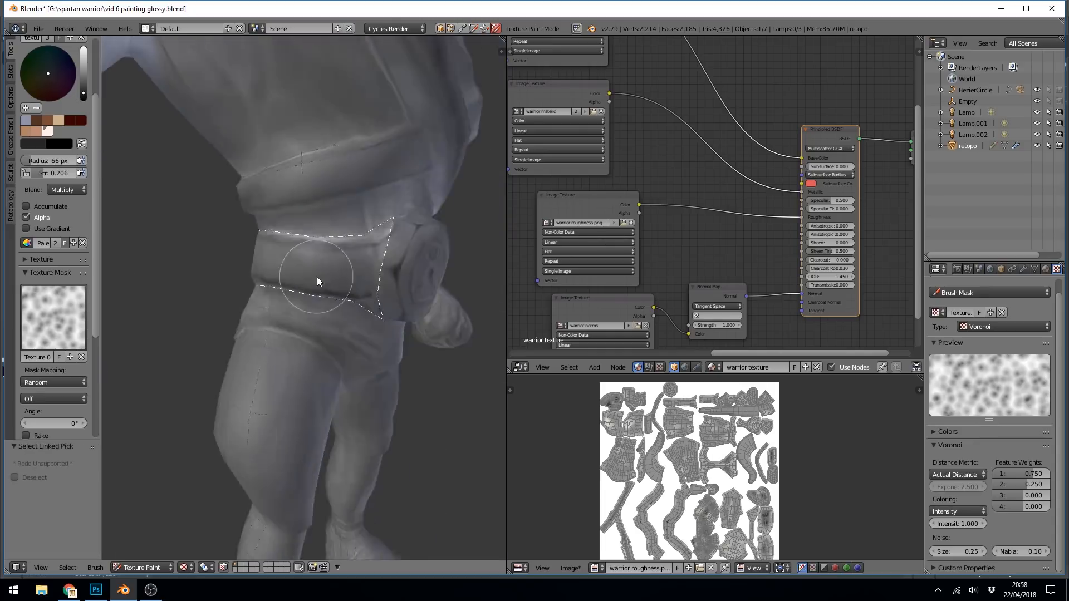
drag(316, 276, 267, 256)
scroll(268, 256, up, 3)
Set a near-white brush colour with Screen blending for lightening the belt area's roughness
drag(84, 92, 84, 57)
click(67, 190)
middle_drag(259, 232, 385, 195)
scroll(416, 419, down, 10)
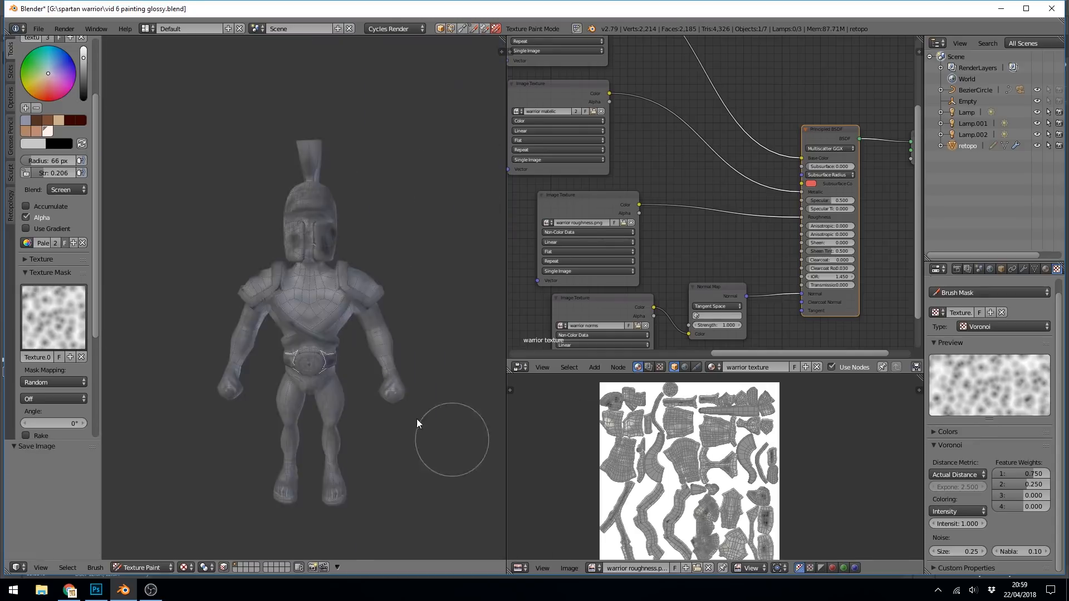
Check the warrior in rendered shading and paint more roughness variation with a resized brush
scroll(208, 234, up, 8)
key(f)
shift+middle_drag(300, 278, 208, 229)
key(shift+z)
key(shift+z)
middle_drag(412, 306, 332, 315)
scroll(211, 466, down, 3)
mouse_move(186, 456)
middle_down()
mouse_move(315, 299)
mouse_move(349, 354)
middle_up()
scroll(348, 354, up, 4)
key(f)
drag(256, 295, 290, 370)
Change the brush's blend mode and size, and isolate another linked part for roughness painting
drag(1036, 484, 1030, 485)
scroll(265, 214, down, 4)
mouse_move(312, 334)
middle_down()
mouse_move(265, 215)
mouse_move(232, 403)
mouse_move(411, 244)
mouse_move(476, 270)
mouse_move(341, 282)
mouse_move(360, 182)
mouse_move(418, 216)
mouse_move(349, 256)
mouse_move(280, 256)
middle_up()
click(67, 190)
key(f)
key(l)
scroll(476, 270, down, 3)
scroll(348, 226, up, 3)
Switch the brush's blend mode again and work over the isolated part's roughness at several brush sizes
click(67, 190)
key(f)
scroll(418, 216, down, 4)
scroll(349, 255, up, 5)
key(f)
scroll(410, 360, down, 5)
key(f)
scroll(281, 256, up, 4)
scroll(279, 254, down, 5)
mouse_move(332, 291)
middle_down()
mouse_move(303, 269)
mouse_move(303, 279)
middle_up()
scroll(303, 269, up, 5)
scroll(303, 270, down, 4)
Compare the warrior in rendered shading and touch up a small spot of the roughness map up close
key(shift+z)
key(shift+z)
middle_drag(366, 372, 379, 372)
scroll(380, 372, up, 5)
drag(167, 239, 178, 253)
key(f)
Save the finished roughness image
middle_drag(178, 252, 420, 267)
scroll(419, 267, down, 4)
click(570, 568)
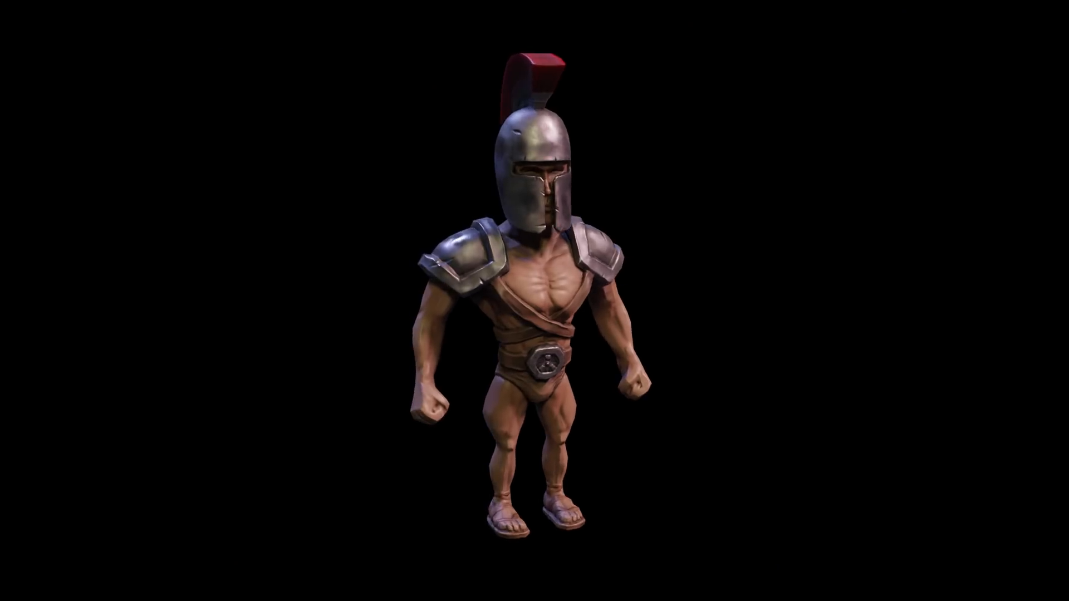